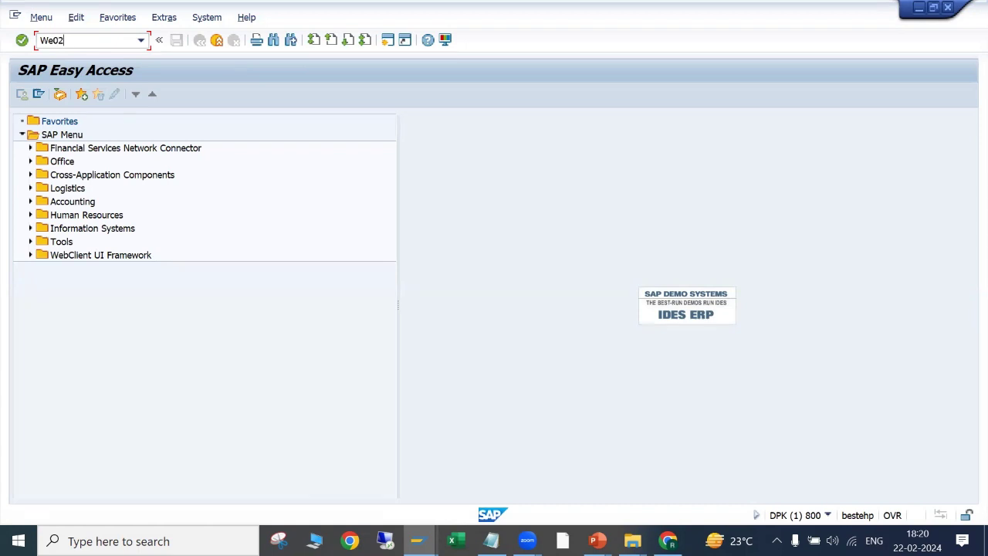
# Open transaction WE02 and set the start of the Created On range to 22.02.2023.
pyautogui.press('Return')
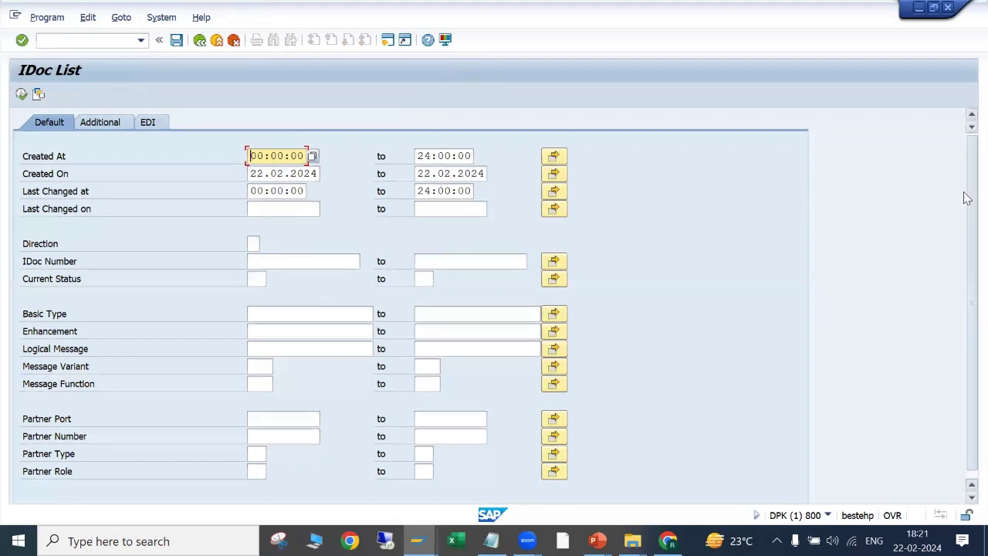
pyautogui.scroll(-1, 964, 197)
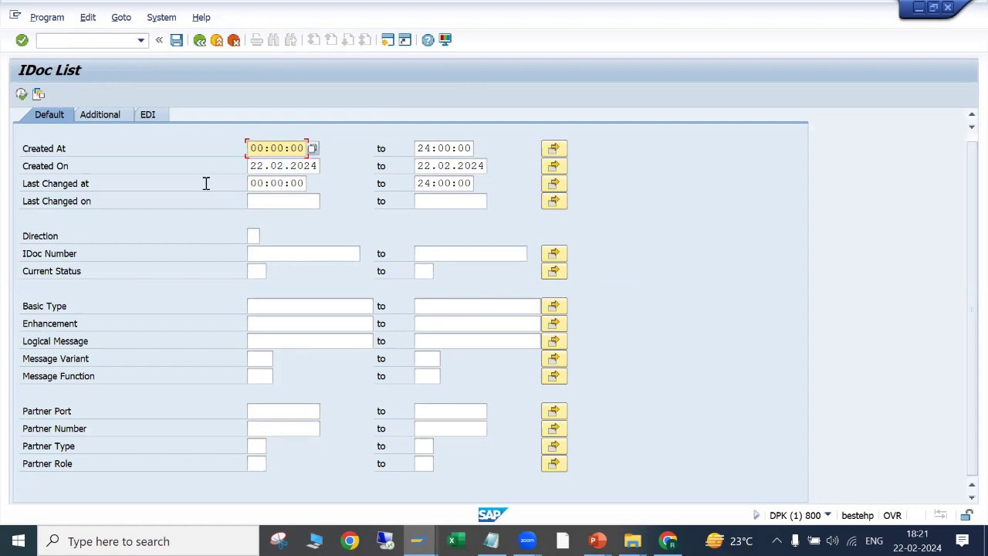
pyautogui.click(249, 167)
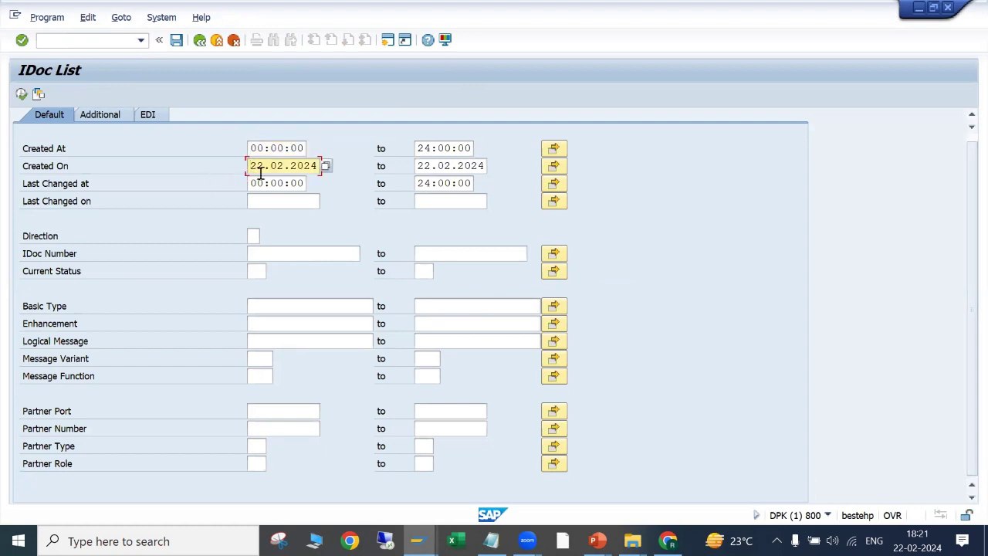
pyautogui.click(312, 167)
# View the possible values for the Direction criterion and close the list without choosing one.
pyautogui.click(258, 237)
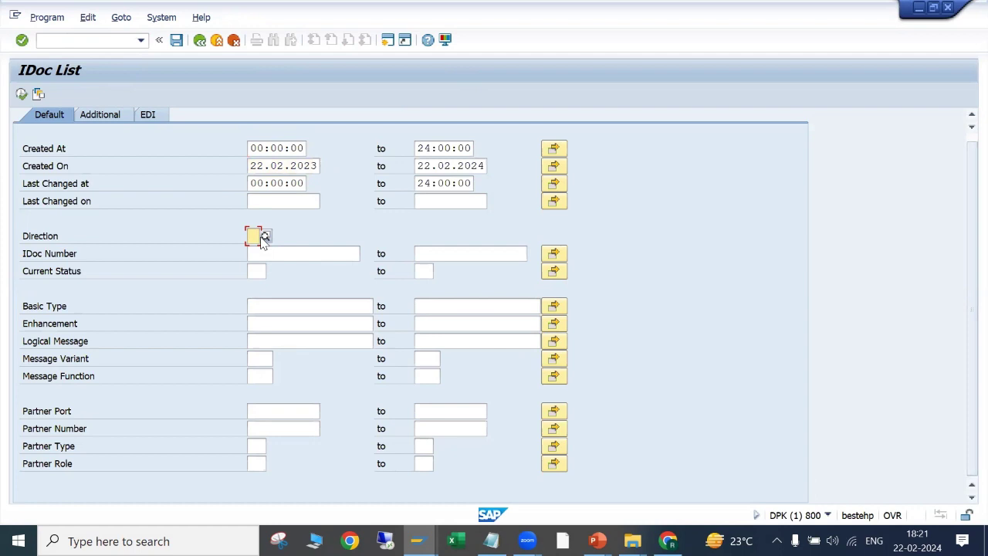
pyautogui.click(264, 236)
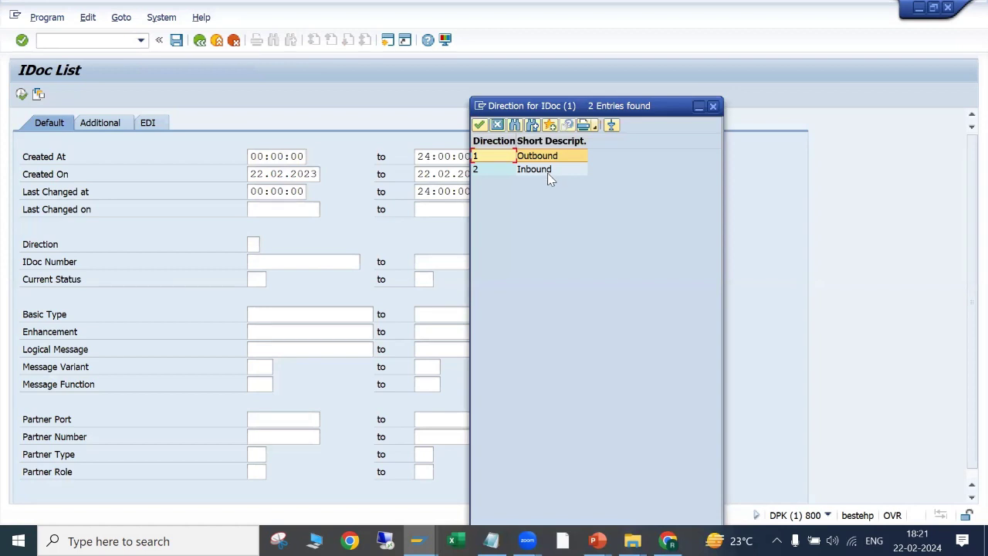
pyautogui.click(497, 124)
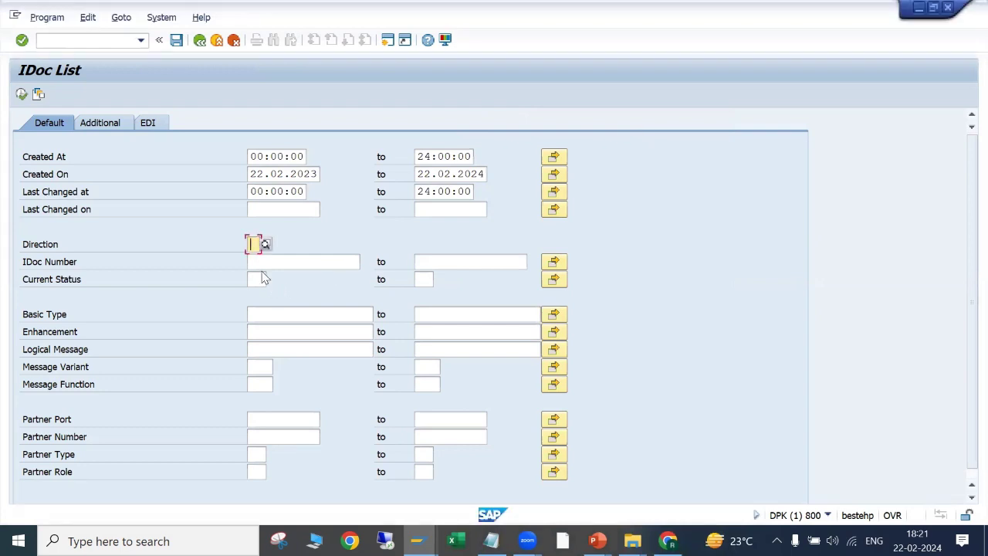
pyautogui.moveTo(965, 260); pyautogui.dragTo(967, 271)
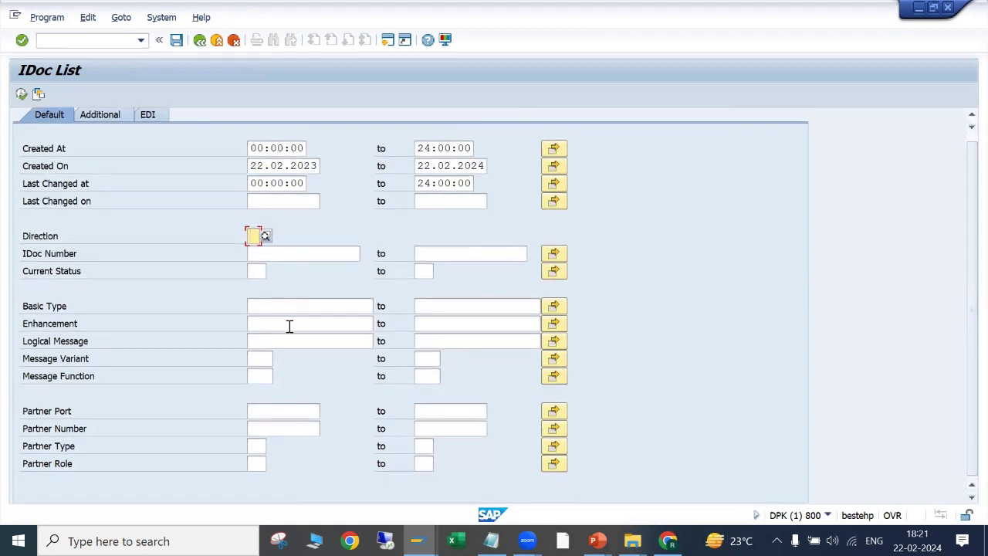
# View the multiple selection options for IDoc Number and close them without entering values.
pyautogui.click(254, 255)
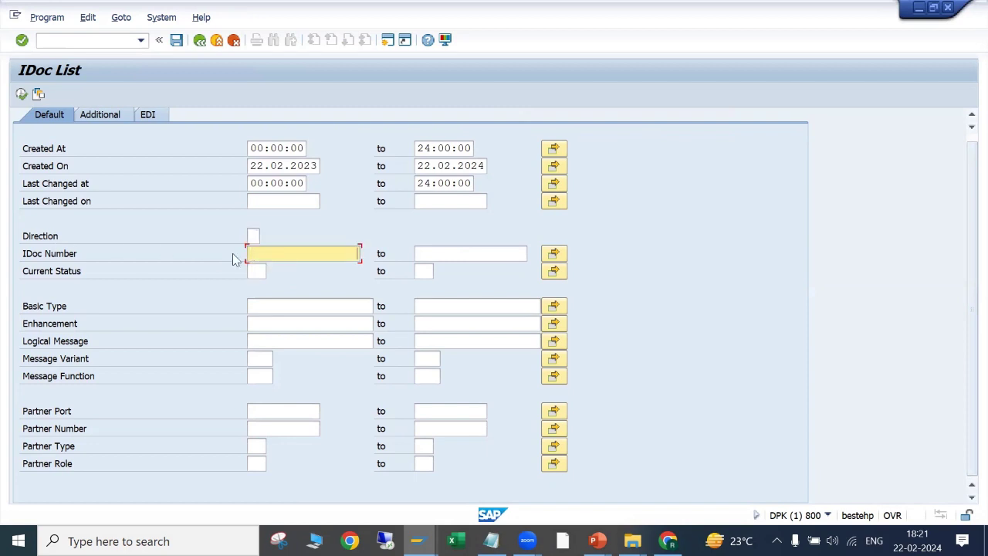
pyautogui.click(554, 255)
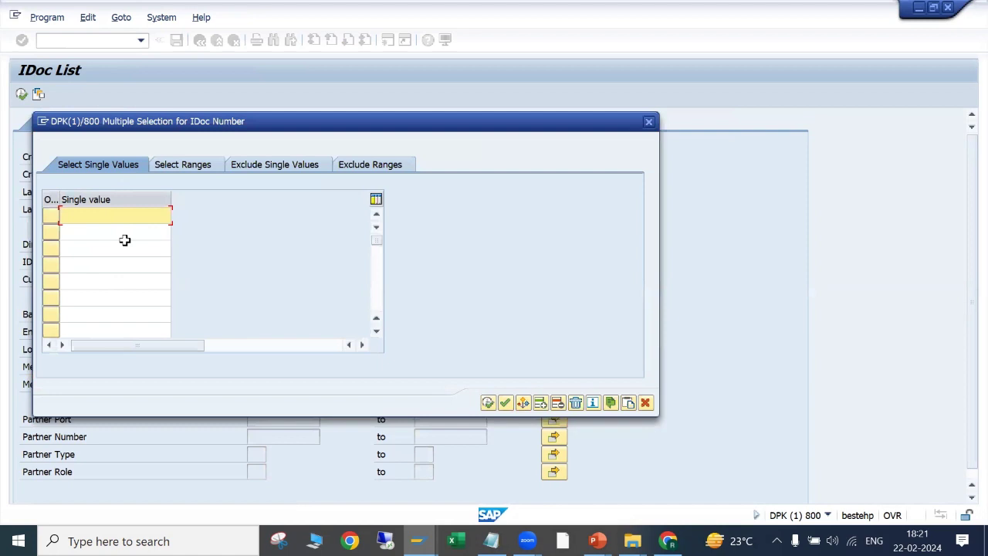
pyautogui.click(646, 403)
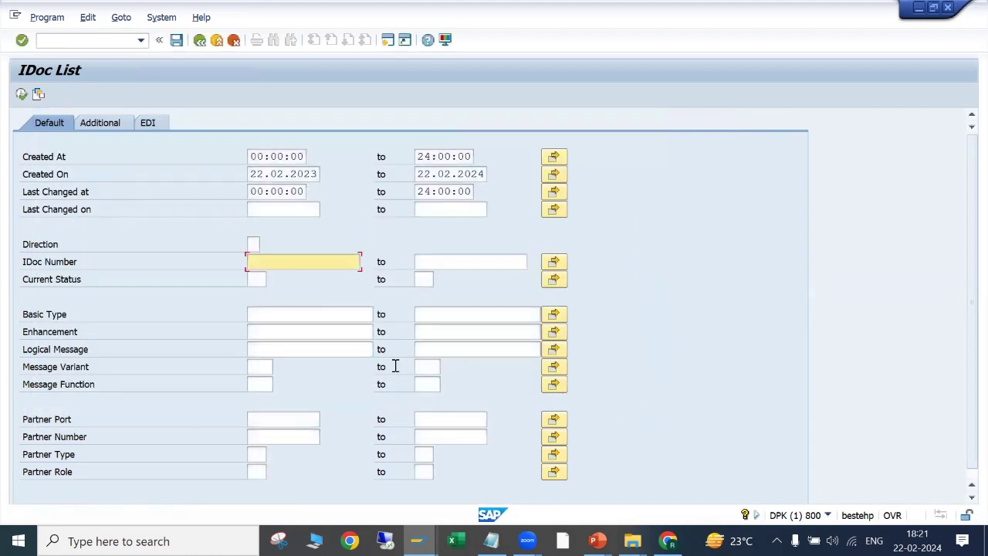
# Look through the Current Status values, including 03 and 53, and close the list without choosing one.
pyautogui.click(257, 279)
pyautogui.click(272, 281)
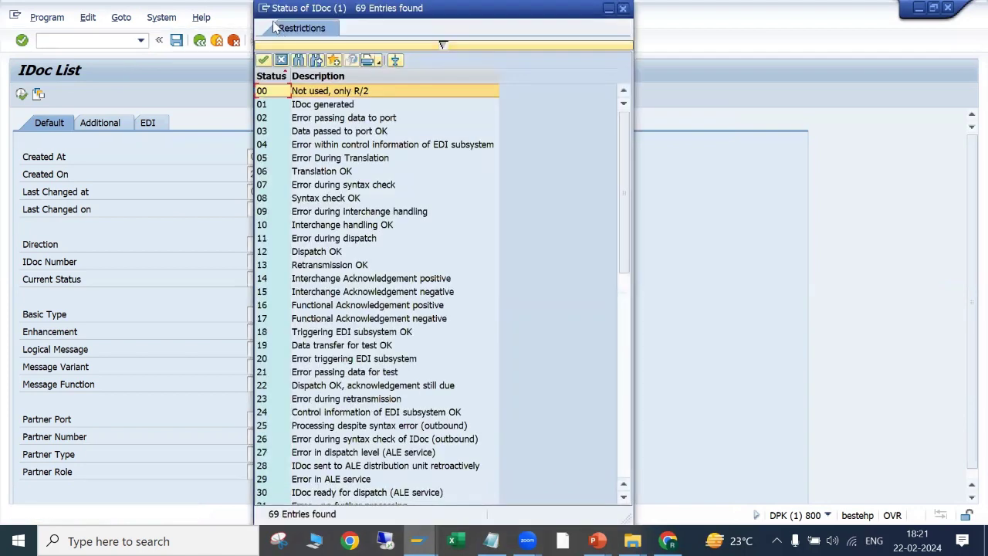
pyautogui.click(264, 8)
pyautogui.click(534, 157)
pyautogui.moveTo(432, 8); pyautogui.dragTo(703, 82)
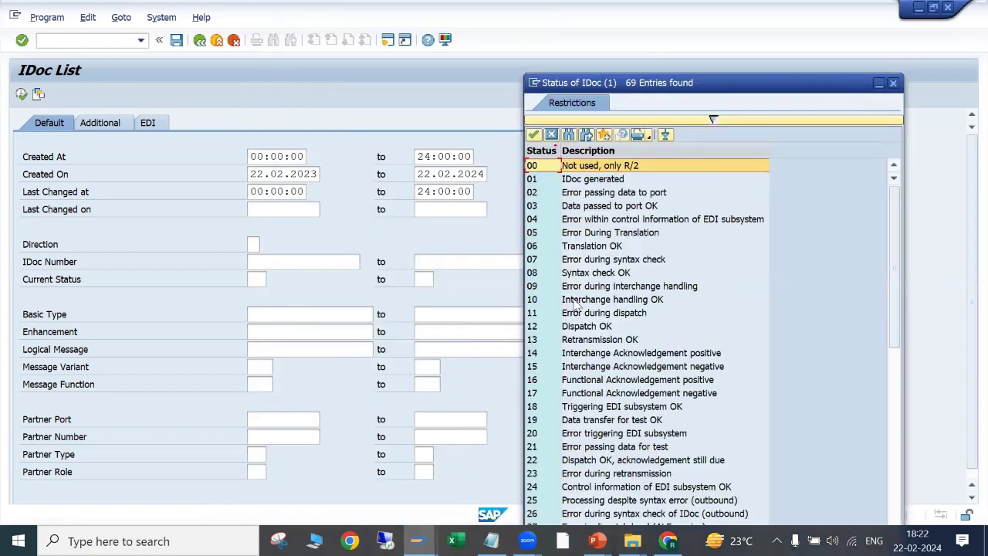
pyautogui.click(579, 206)
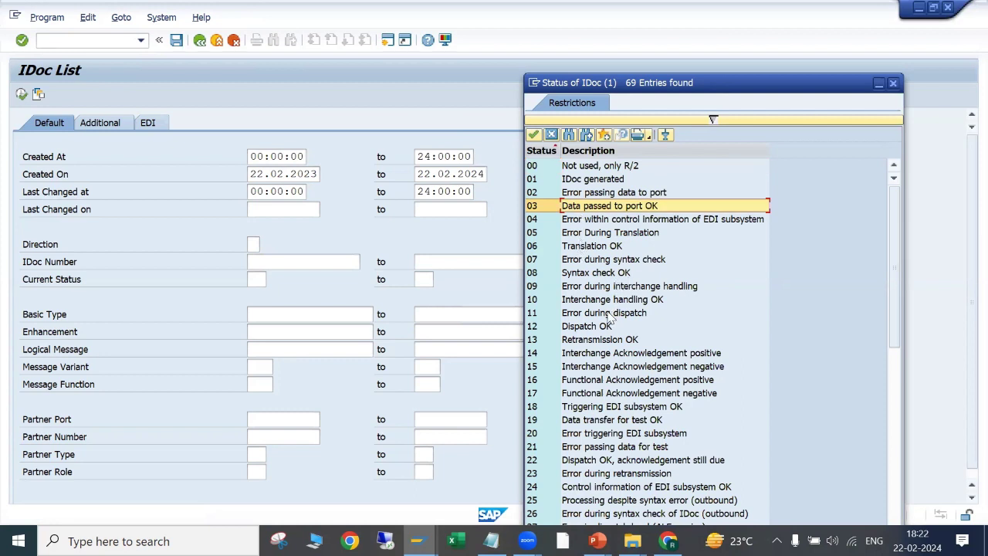
pyautogui.scroll(-10, 608, 394)
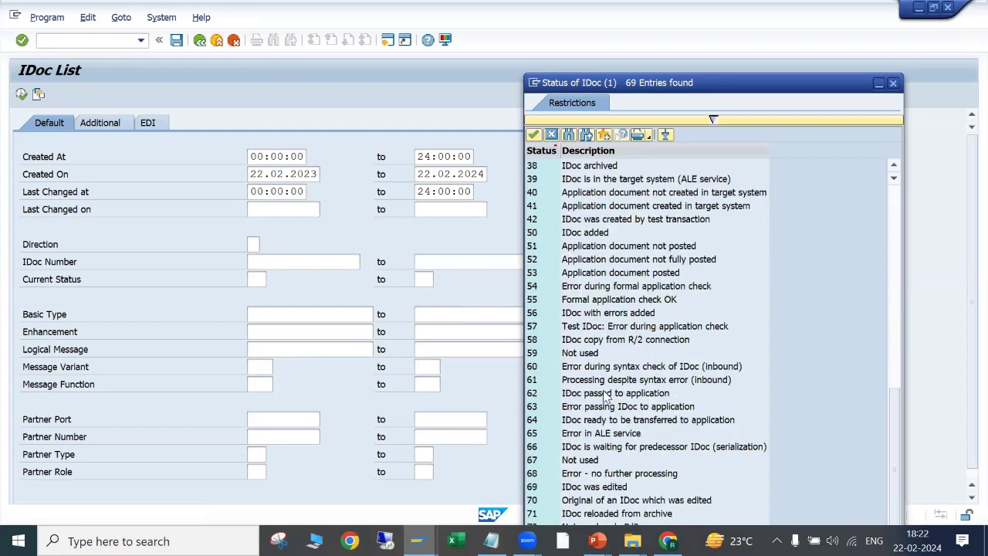
pyautogui.click(583, 278)
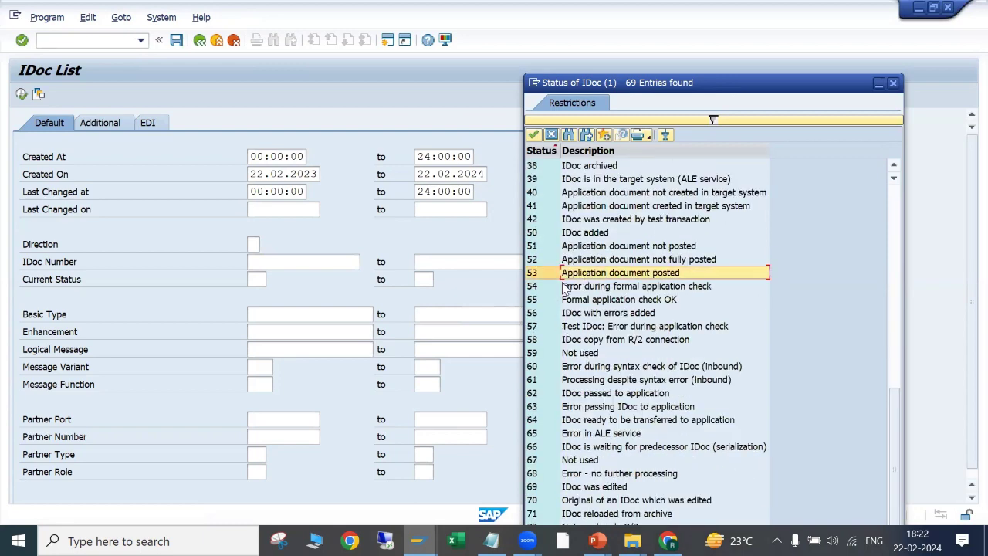
pyautogui.click(553, 135)
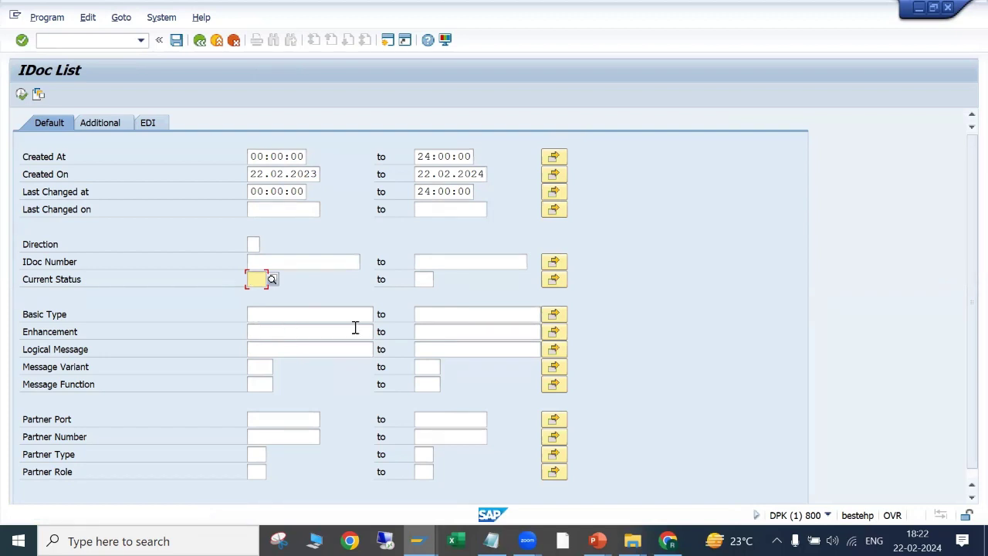
# Browse the available Basic Type values down to the accounting entries and close the list without choosing one.
pyautogui.scroll(-1, 355, 330)
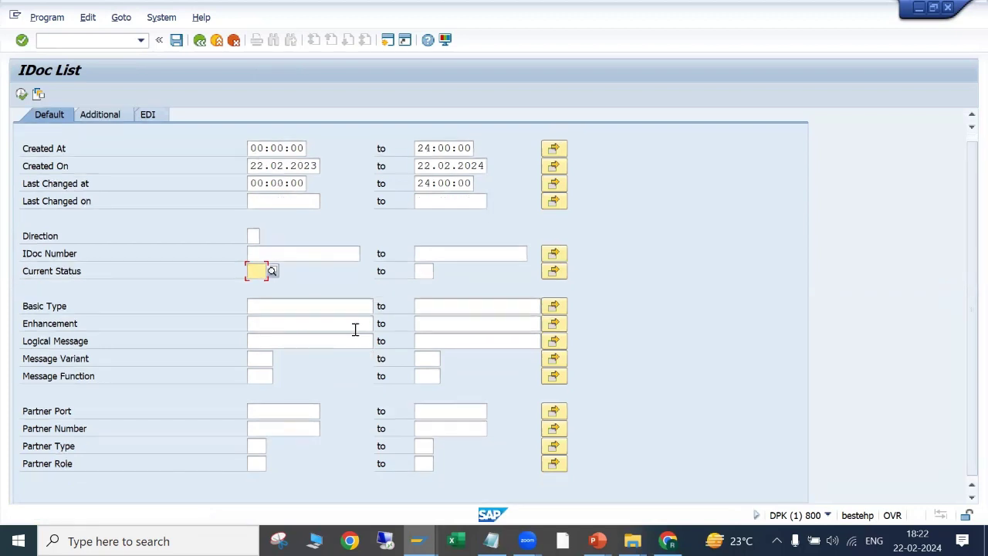
pyautogui.click(267, 306)
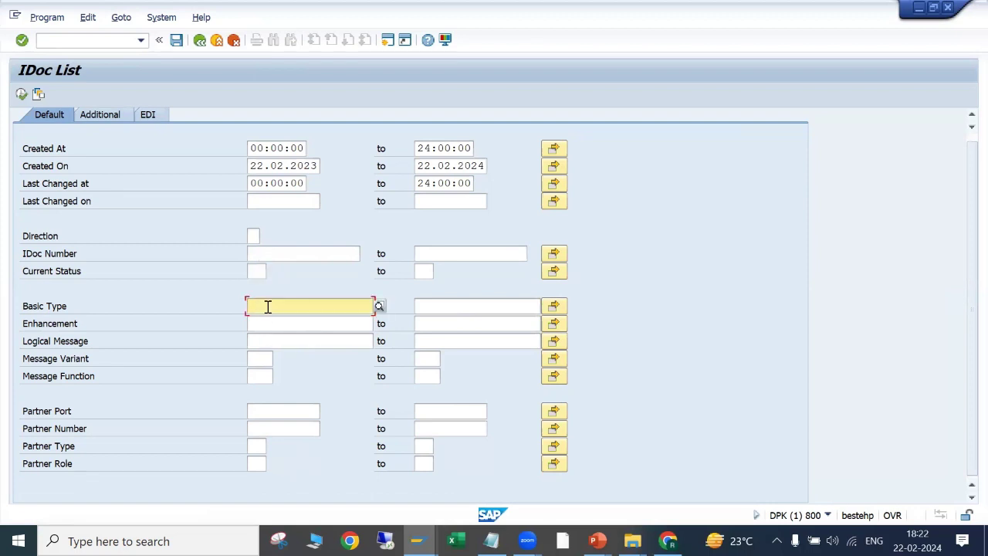
pyautogui.click(379, 307)
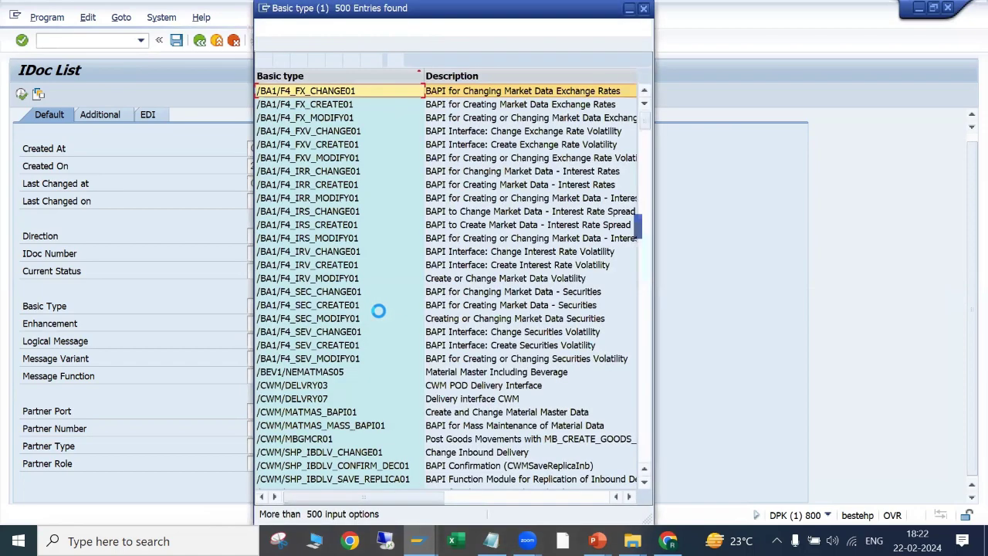
pyautogui.hotkey('alt', 'space')
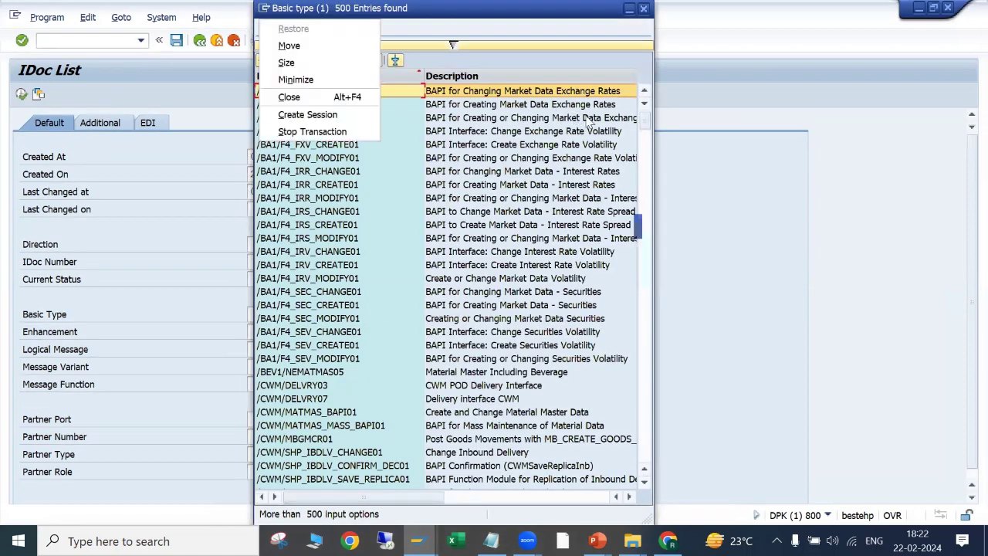
pyautogui.press('Escape')
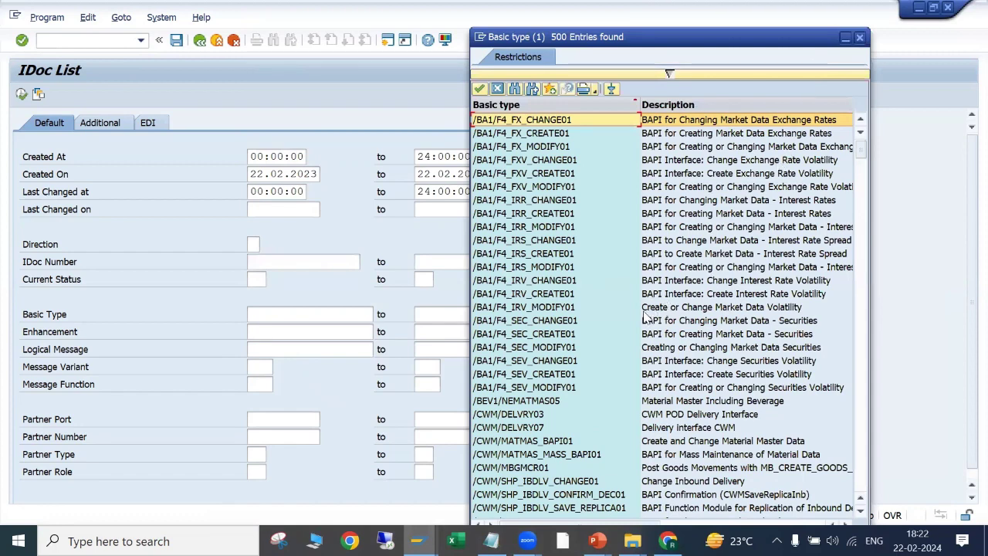
pyautogui.scroll(-10, 644, 320)
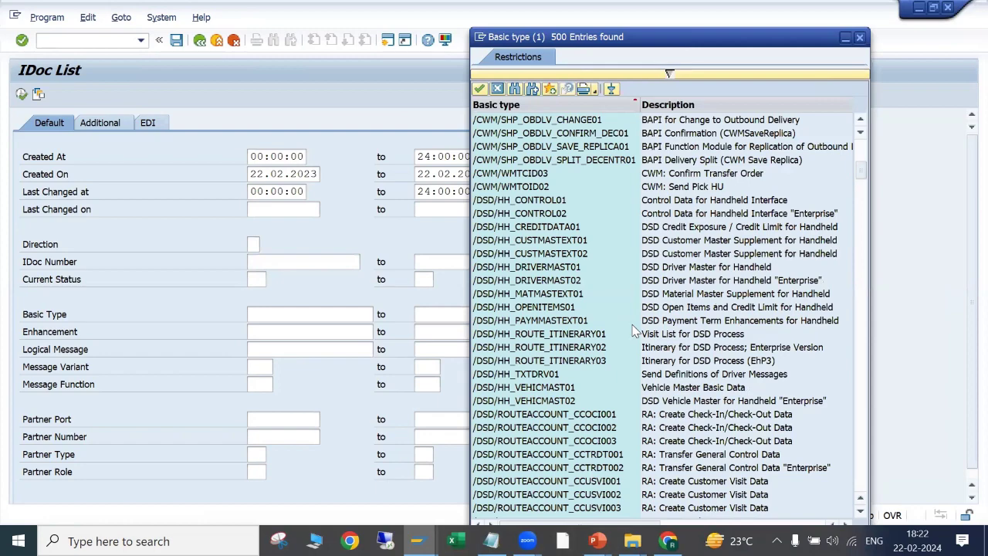
pyautogui.scroll(-15, 632, 331)
pyautogui.scroll(-10, 627, 319)
pyautogui.scroll(-5, 621, 323)
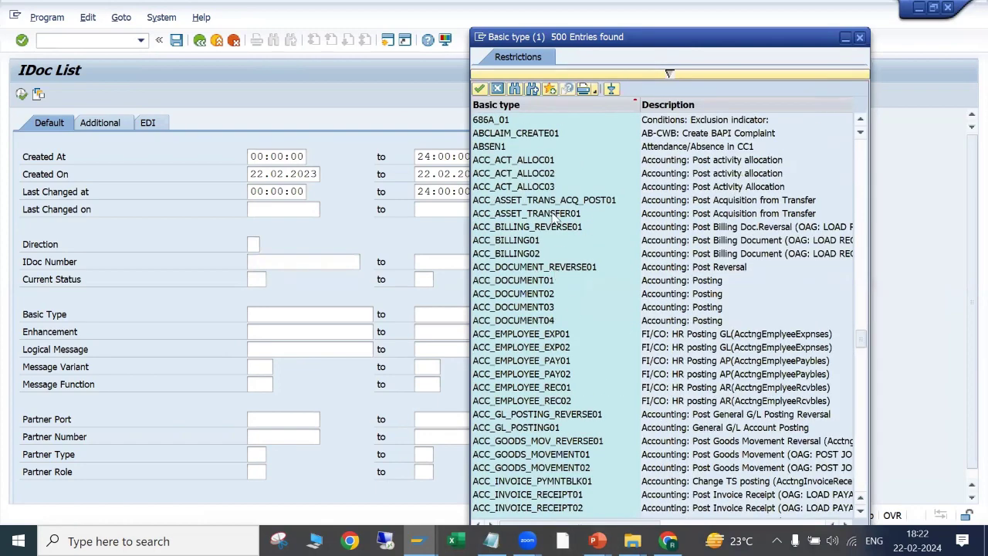
pyautogui.click(498, 89)
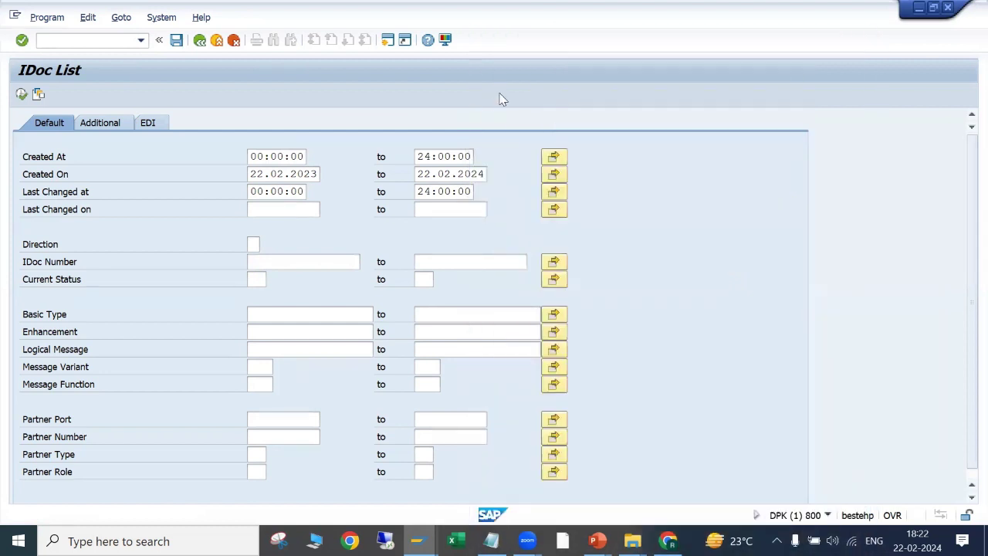
# Browse the message types available for the Logical Message criterion and close the list without choosing one.
pyautogui.click(291, 328)
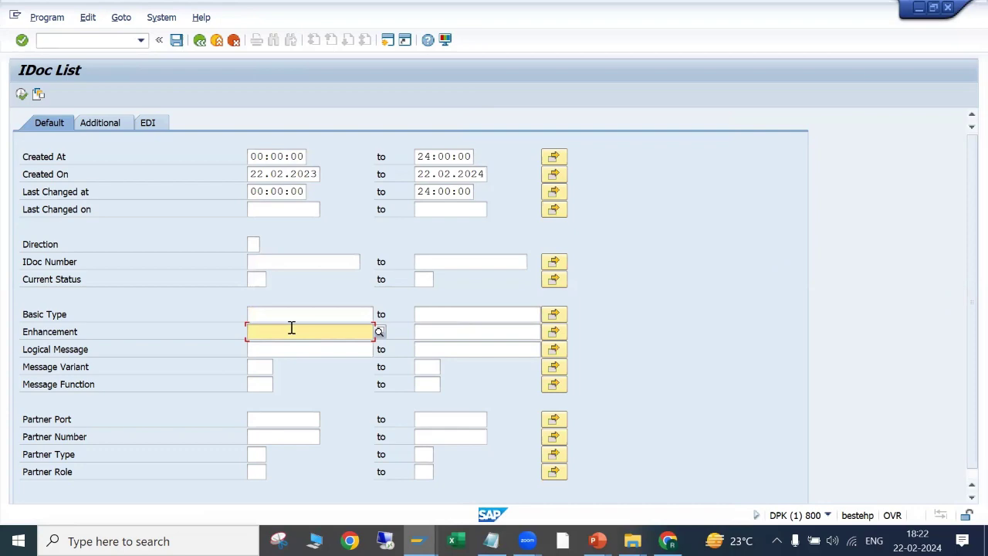
pyautogui.click(284, 348)
pyautogui.scroll(-1, 294, 353)
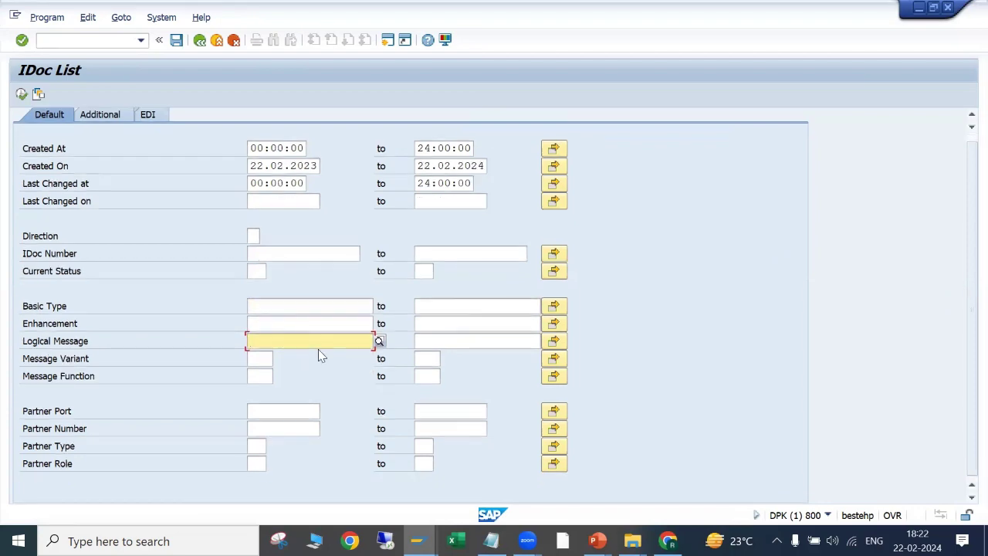
pyautogui.click(379, 341)
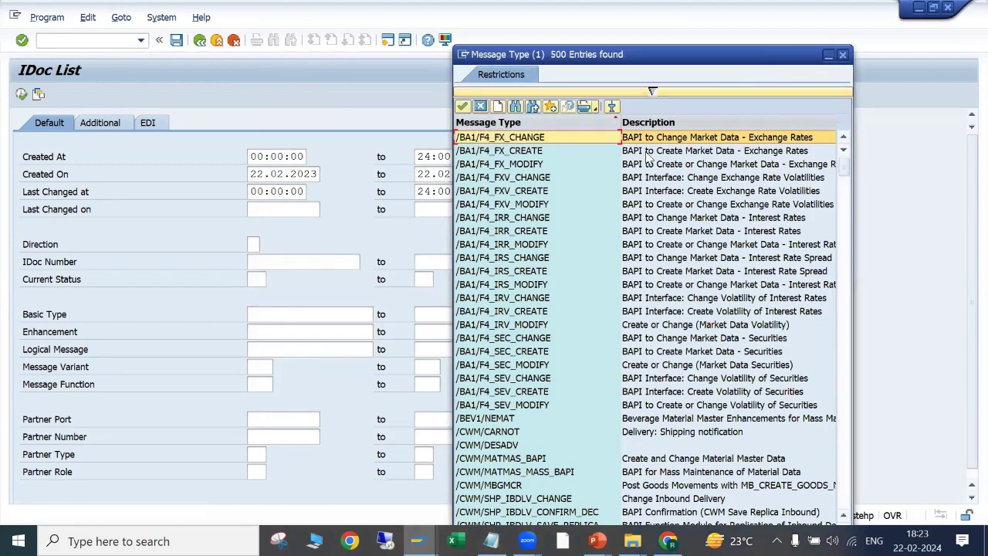
pyautogui.scroll(-20, 607, 375)
pyautogui.scroll(-20, 606, 375)
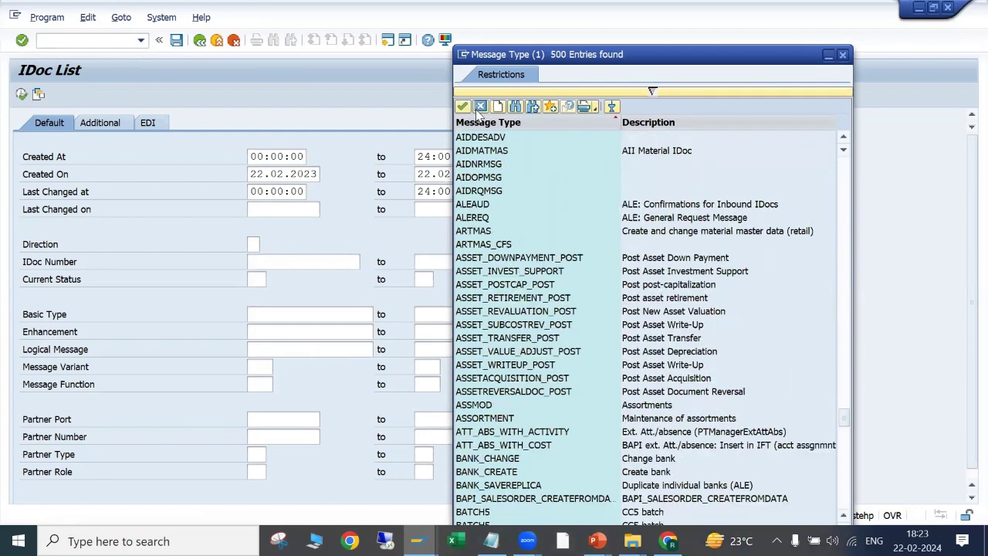
pyautogui.click(479, 108)
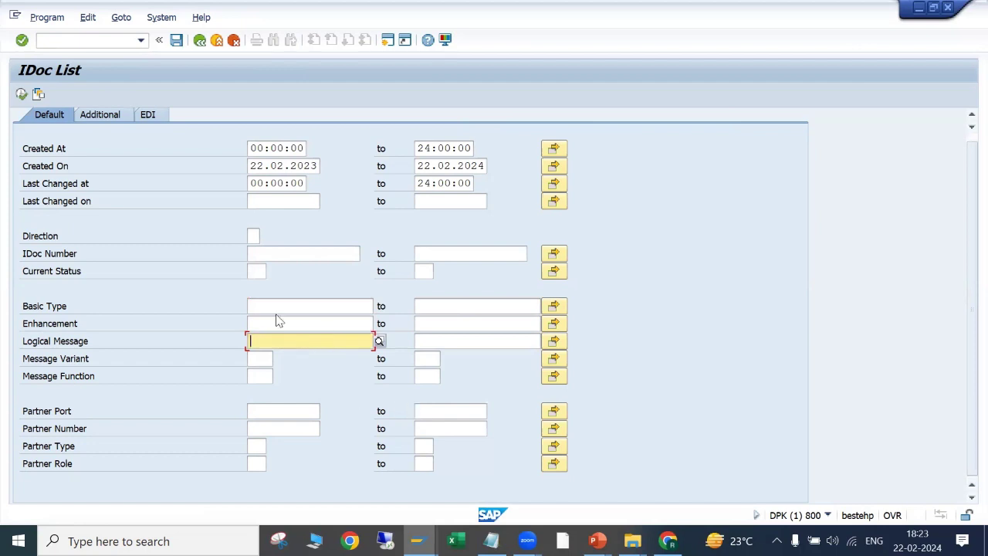
pyautogui.click(254, 311)
pyautogui.click(251, 347)
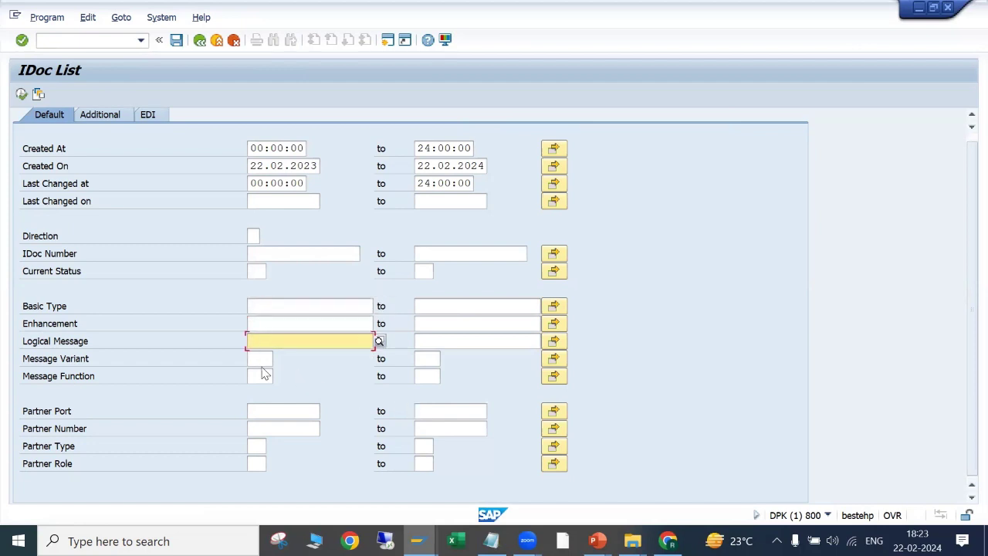
pyautogui.click(284, 430)
pyautogui.click(270, 412)
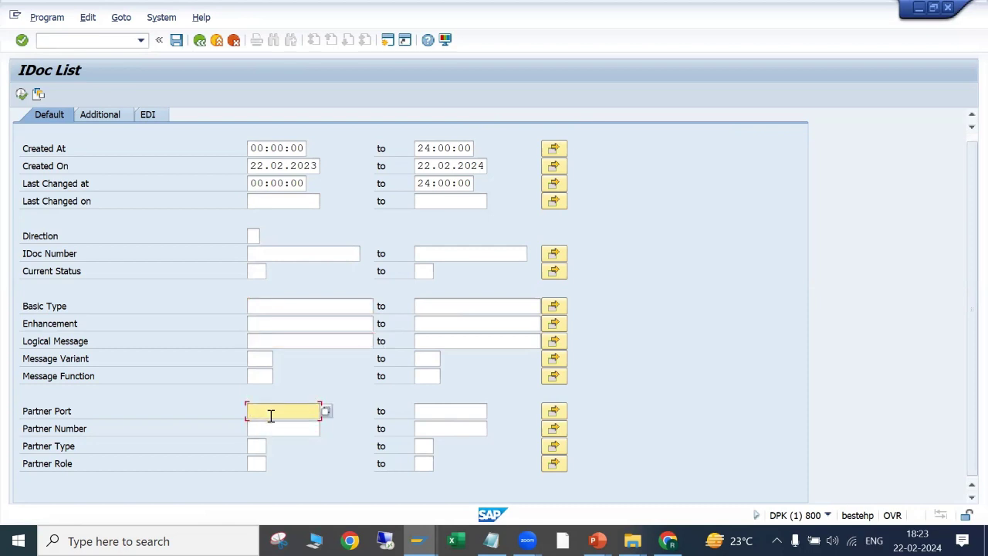
pyautogui.click(256, 443)
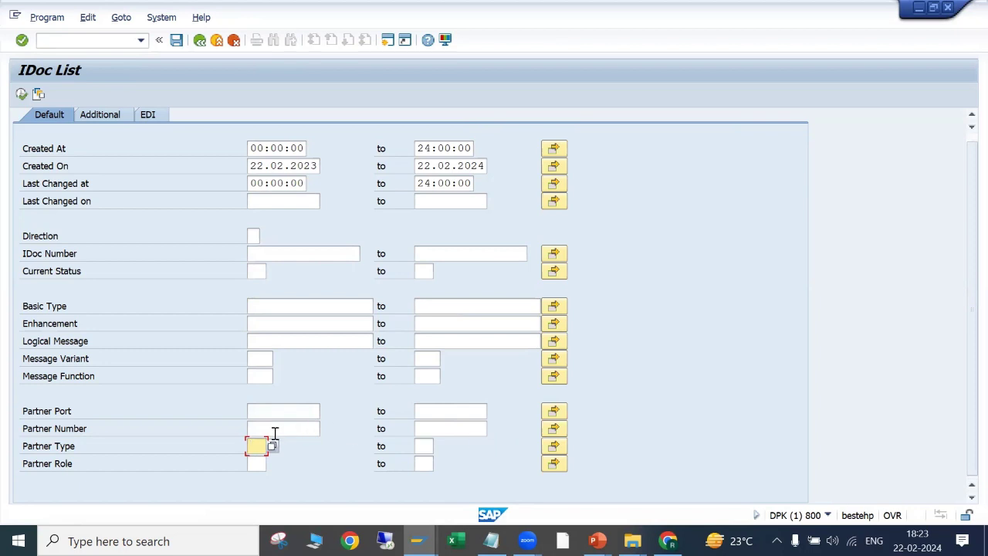
pyautogui.scroll(1, 275, 435)
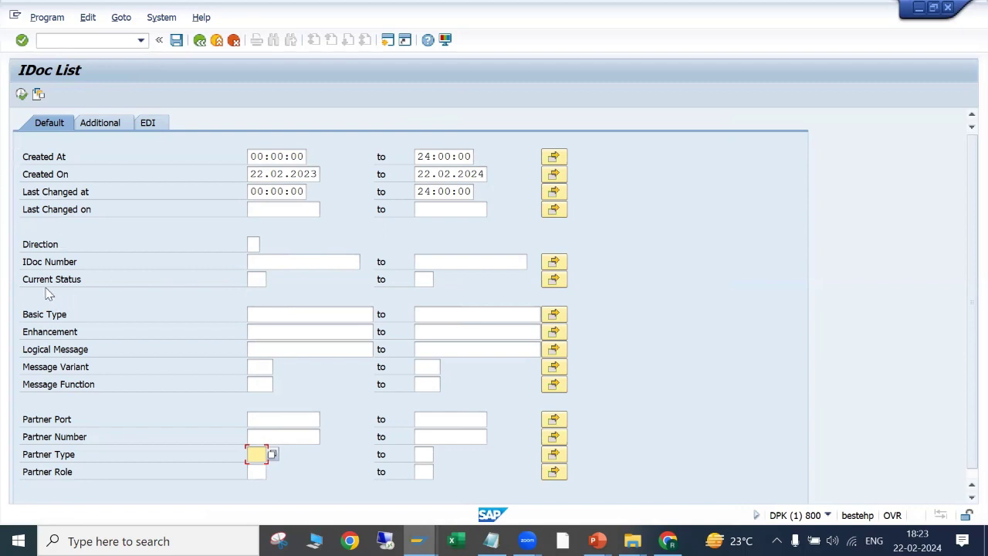
# Run the IDoc selection, widen the status light column in the results, and select the Outbound IDocs group.
pyautogui.click(21, 94)
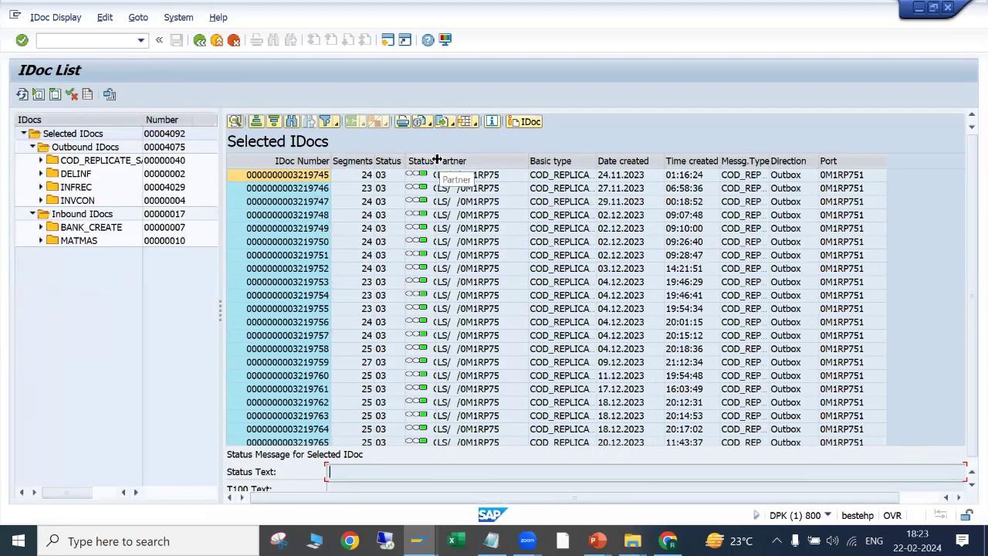
pyautogui.moveTo(437, 160); pyautogui.dragTo(466, 153)
pyautogui.click(73, 147)
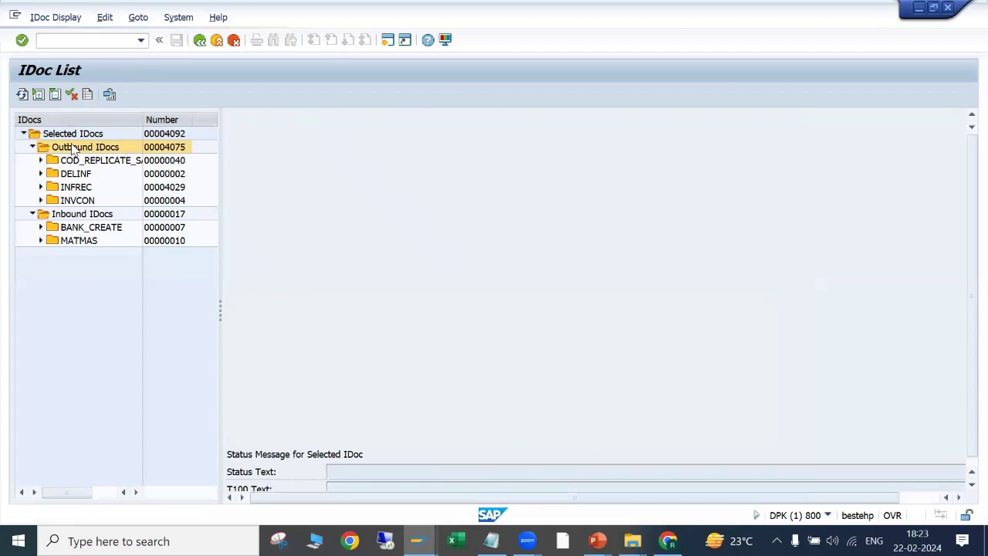
# Show the Inbound IDocs group, then the outbound message types DELINF, INFREC and INVCON one after another.
pyautogui.click(78, 215)
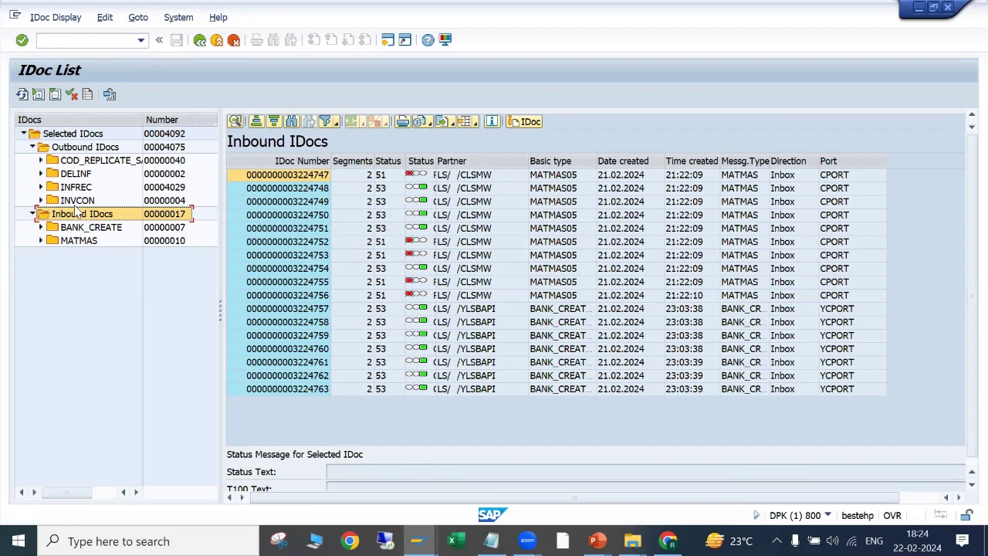
pyautogui.click(93, 160)
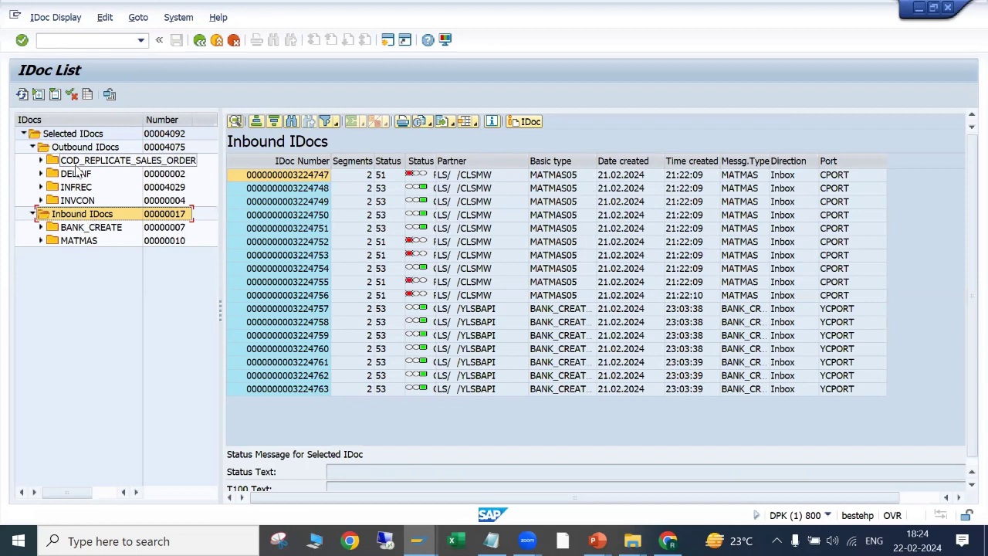
pyautogui.press('Down')
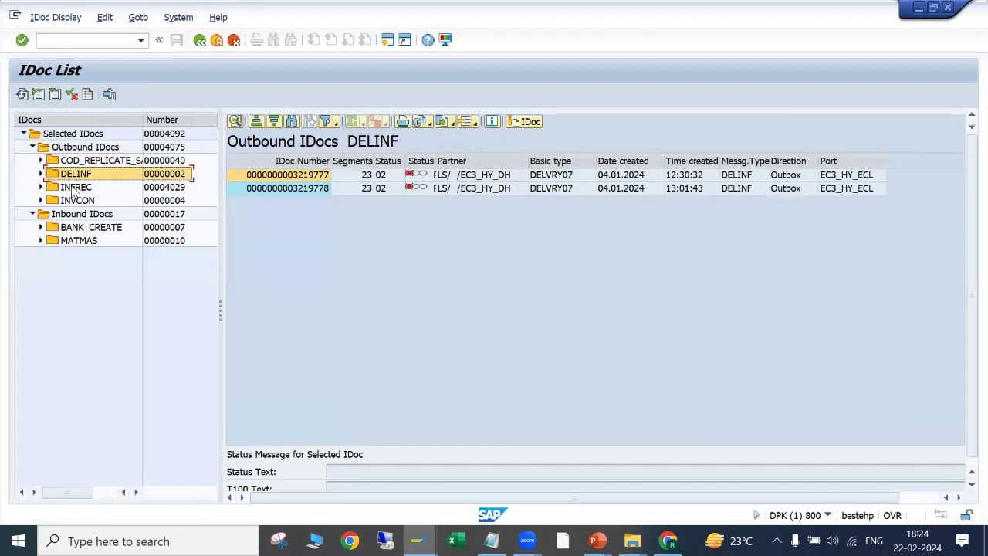
pyautogui.press('Down')
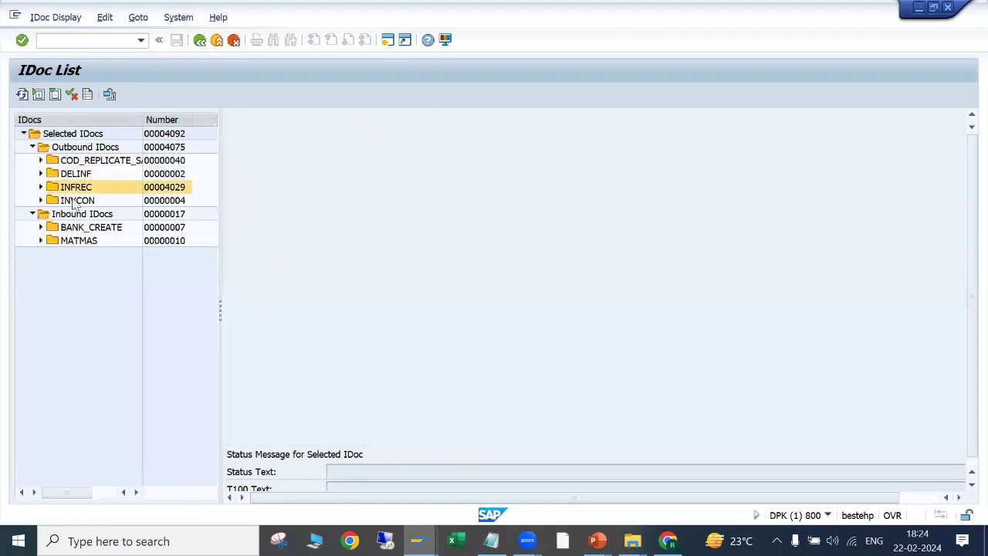
pyautogui.click(75, 203)
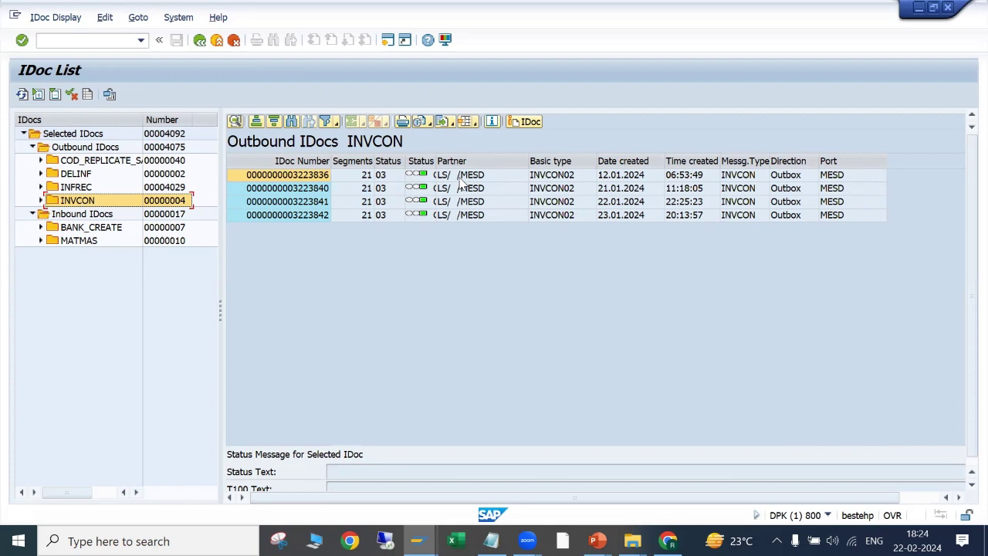
# Display the first INVCON IDoc and expand its data records to view segments E1CMCCO and the first E1ICSL0.
pyautogui.doubleClick(293, 180)
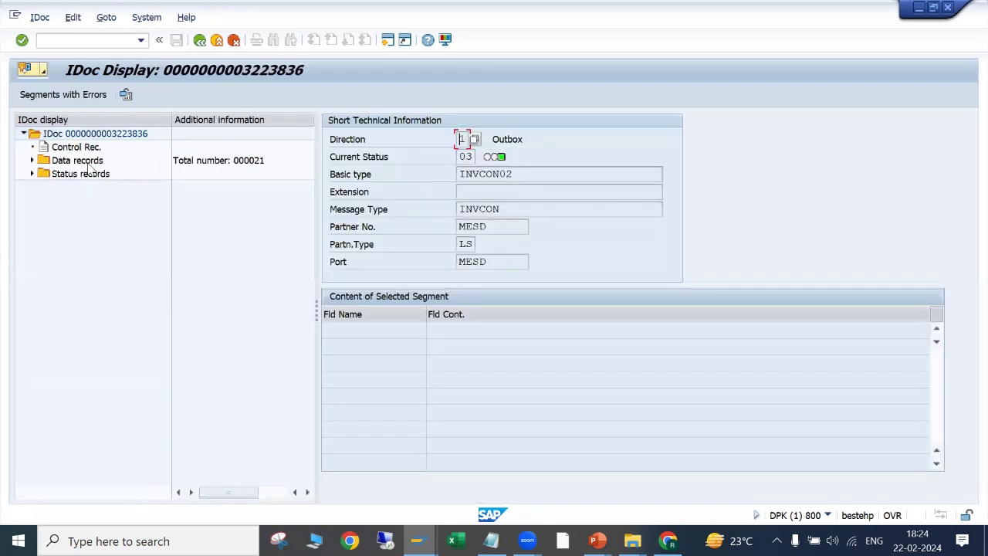
pyautogui.click(32, 160)
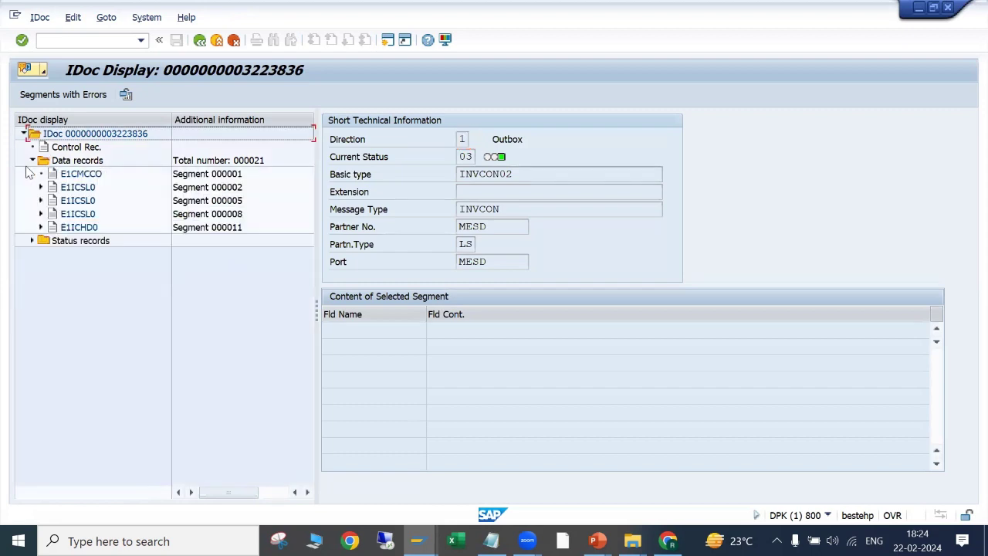
pyautogui.click(81, 177)
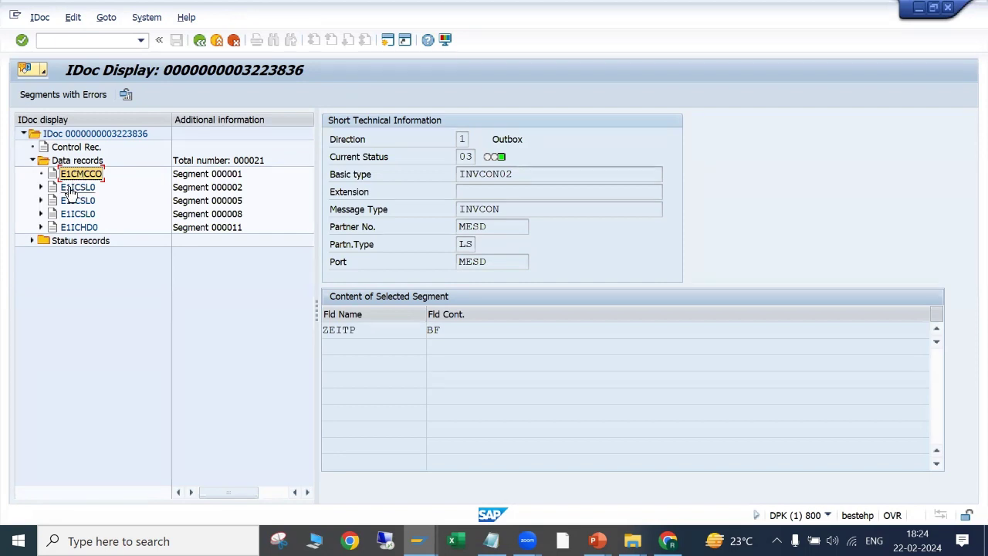
pyautogui.click(74, 188)
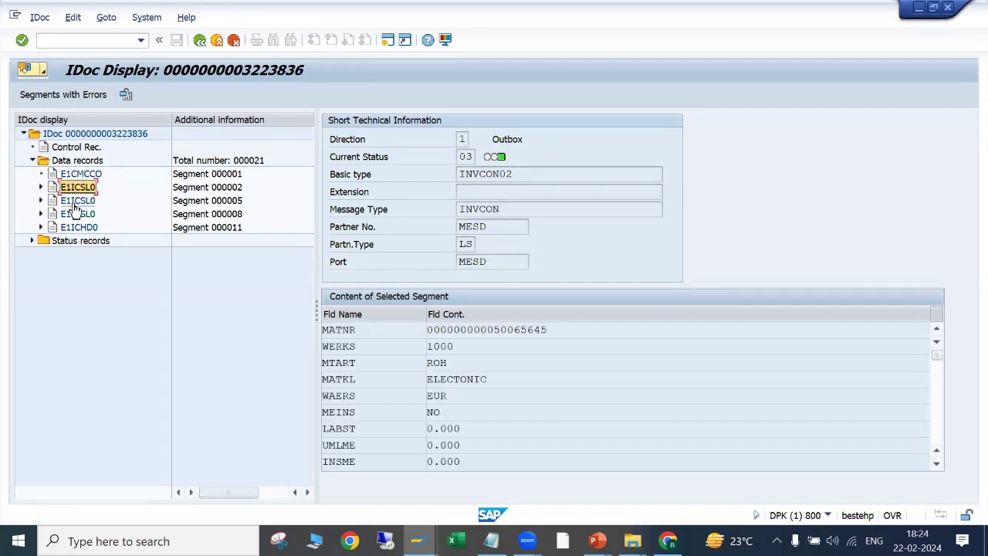
# Examine the field contents of the first E1ICSL0 segment, including MATNR, WERKS and MATKL.
pyautogui.click(338, 333)
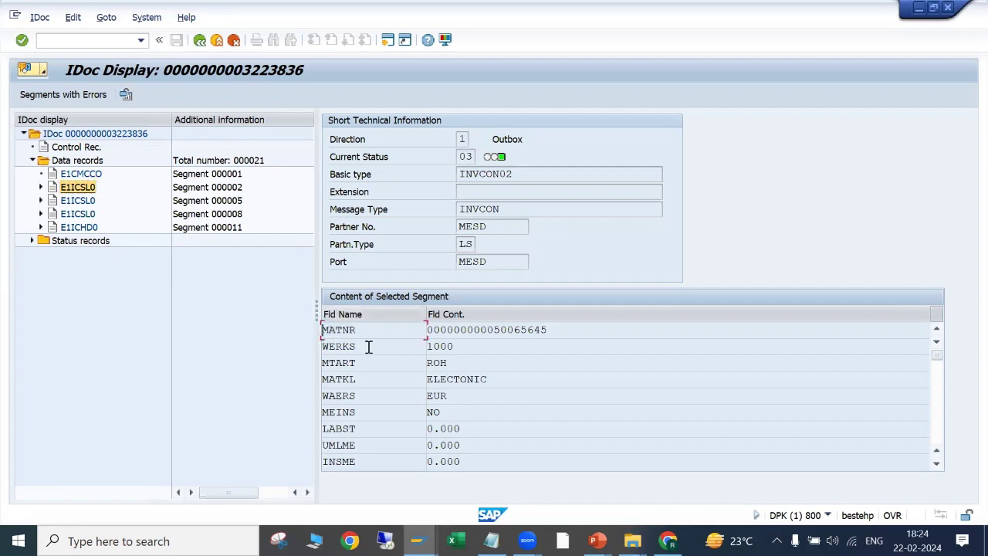
pyautogui.click(370, 349)
pyautogui.click(469, 353)
pyautogui.click(510, 381)
pyautogui.moveTo(478, 380); pyautogui.dragTo(393, 380)
pyautogui.scroll(-5, 465, 393)
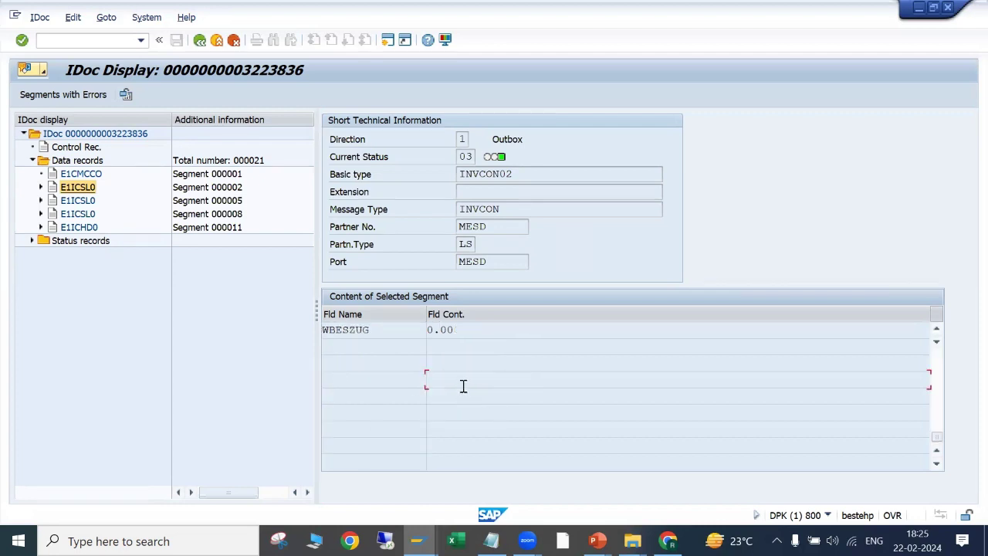
pyautogui.scroll(5, 463, 383)
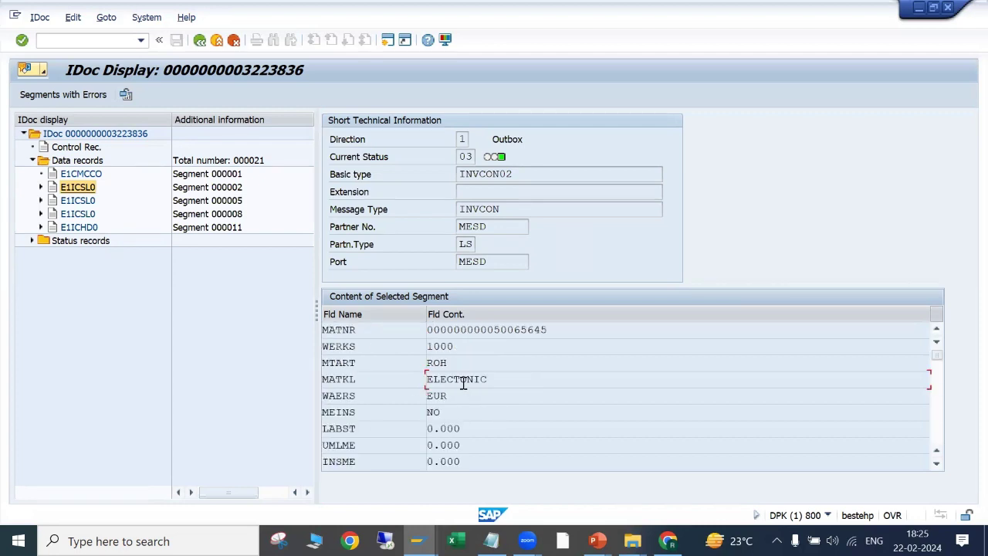
# View the two remaining E1ICSL0 segments and the E1ICHD0 segment, and return to the IDoc list.
pyautogui.click(77, 201)
pyautogui.click(78, 215)
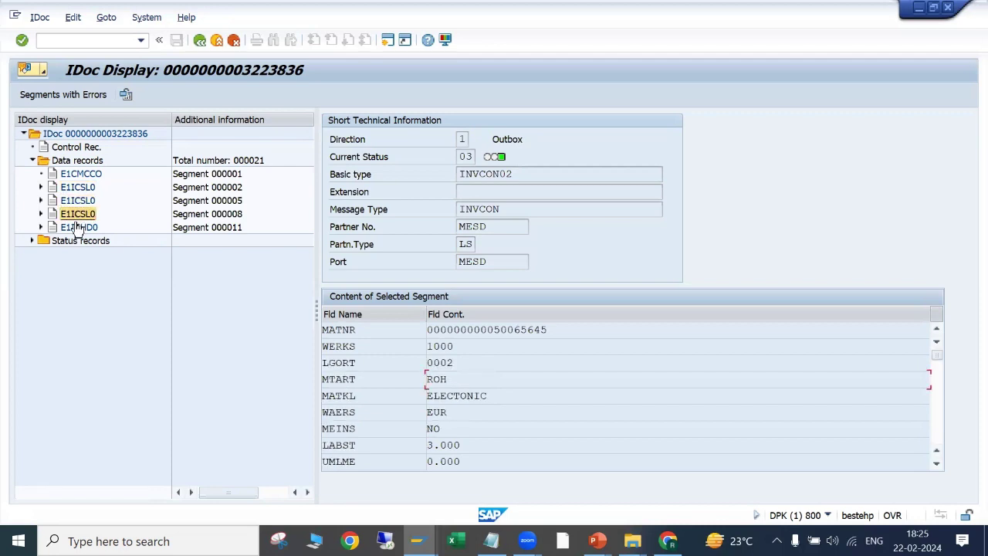
pyautogui.click(76, 229)
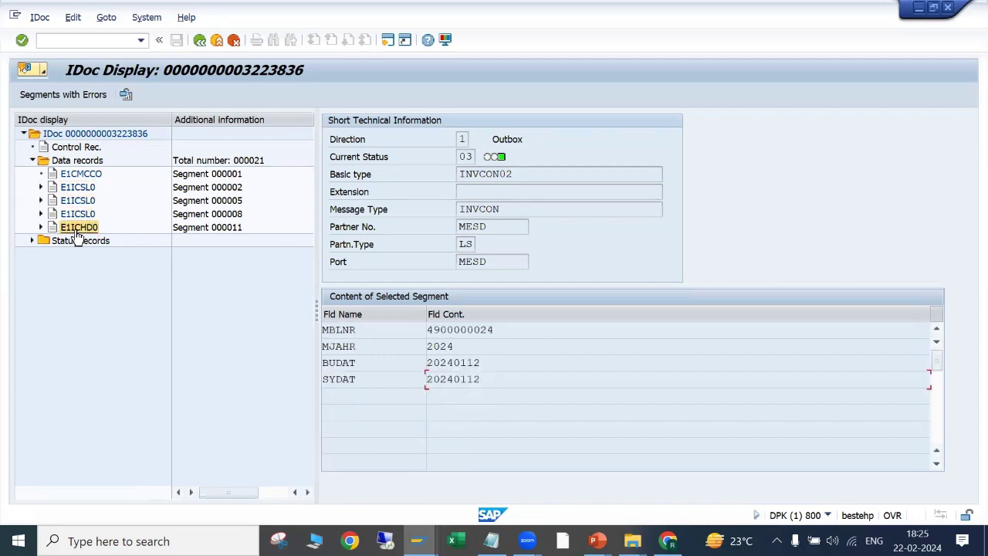
pyautogui.click(200, 40)
# List the outbound COD_REPLICATE_SALES_ORDER IDocs and widen the tree pane and its IDocs column to fit the full message type name.
pyautogui.click(87, 161)
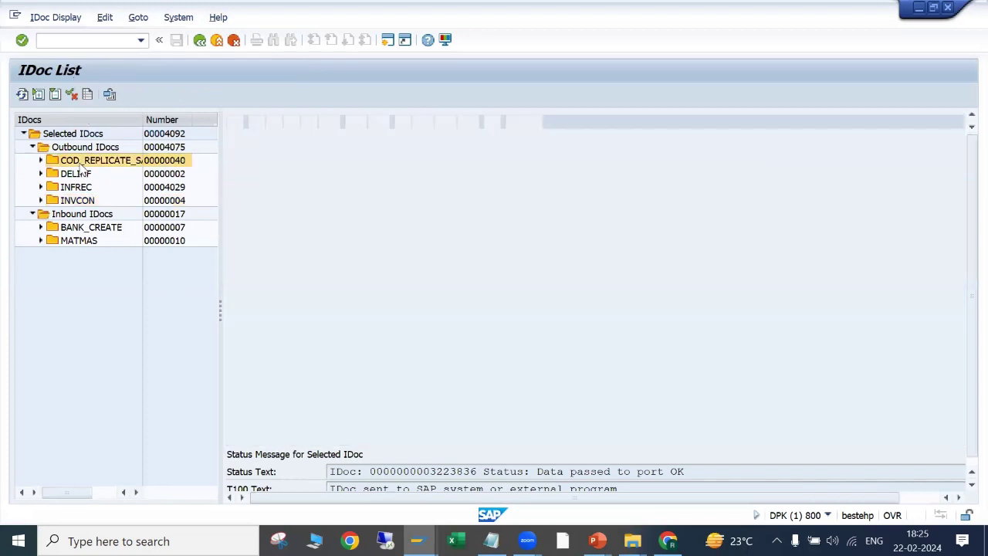
pyautogui.moveTo(139, 115); pyautogui.dragTo(190, 115)
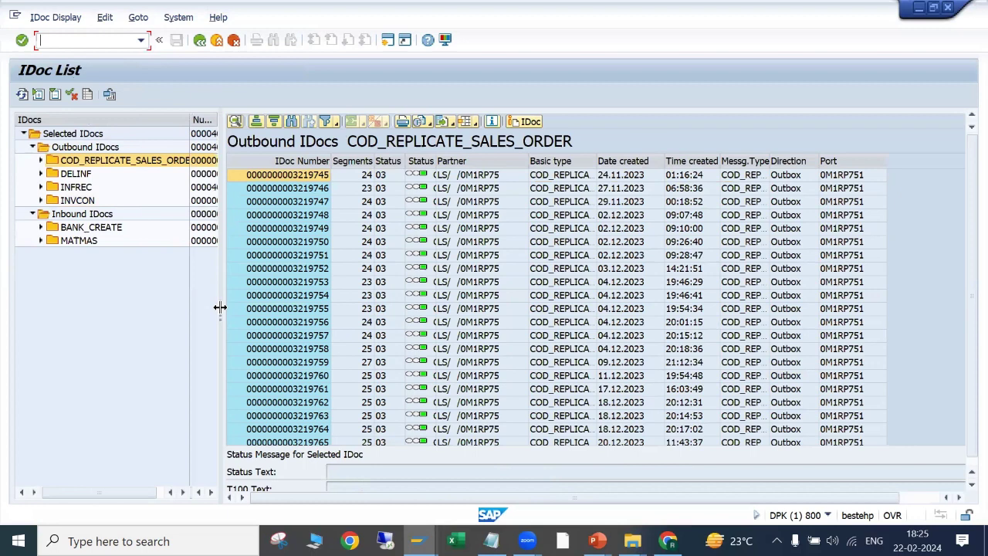
pyautogui.moveTo(220, 307); pyautogui.dragTo(262, 307)
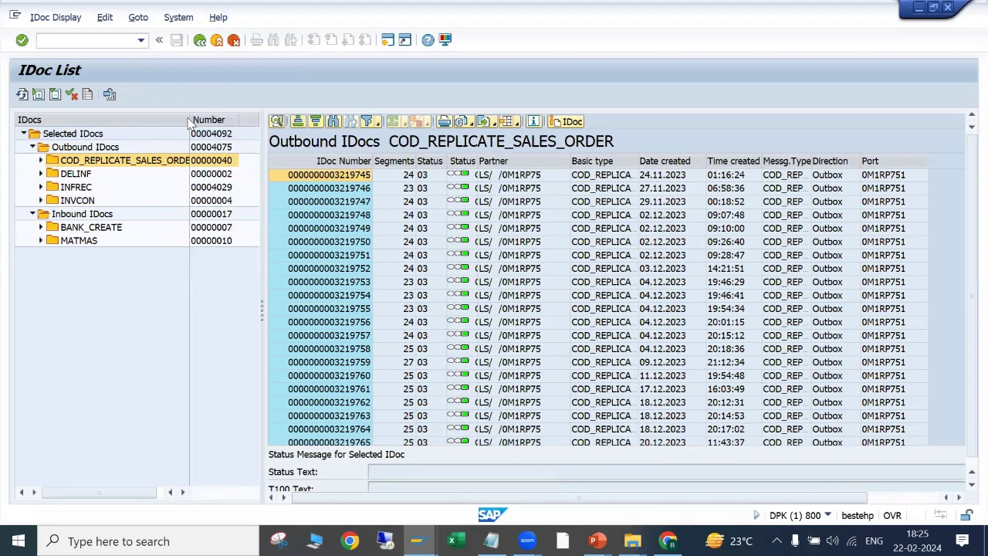
pyautogui.moveTo(190, 115); pyautogui.dragTo(197, 114)
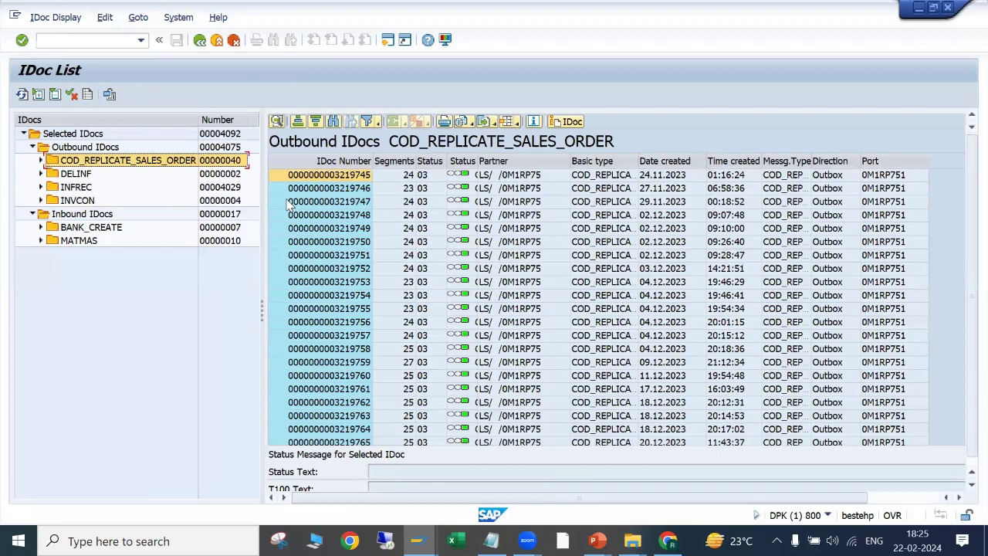
# Display the first COD_REPLICATE_SALES_ORDER IDoc and examine the DOC_NUMBER content in its top-level sales order data segment.
pyautogui.click(335, 178)
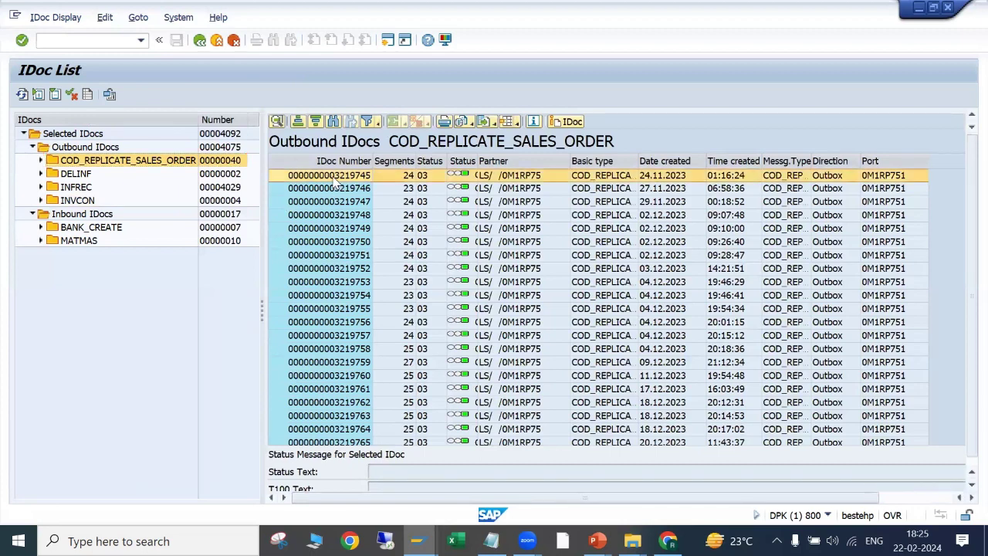
pyautogui.doubleClick(335, 179)
pyautogui.click(32, 160)
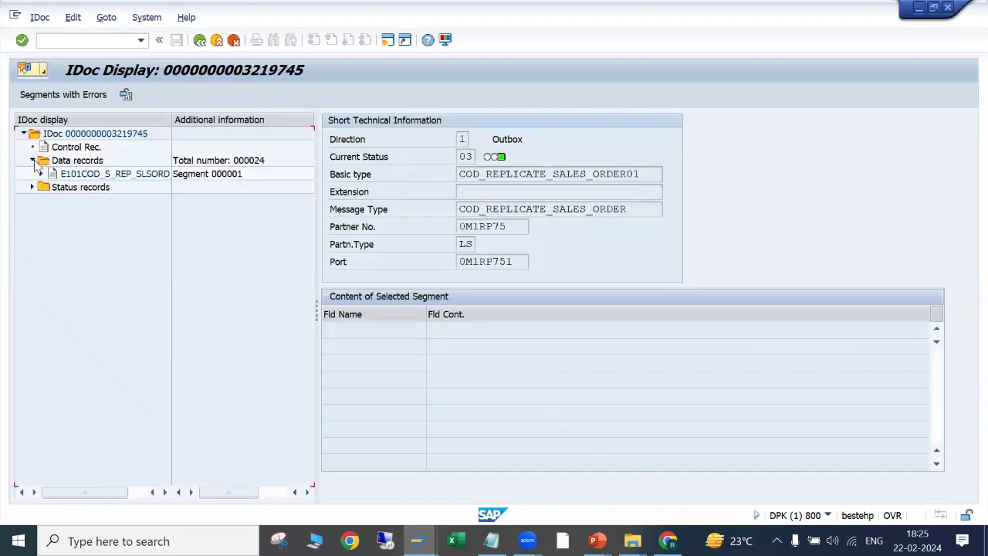
pyautogui.doubleClick(81, 175)
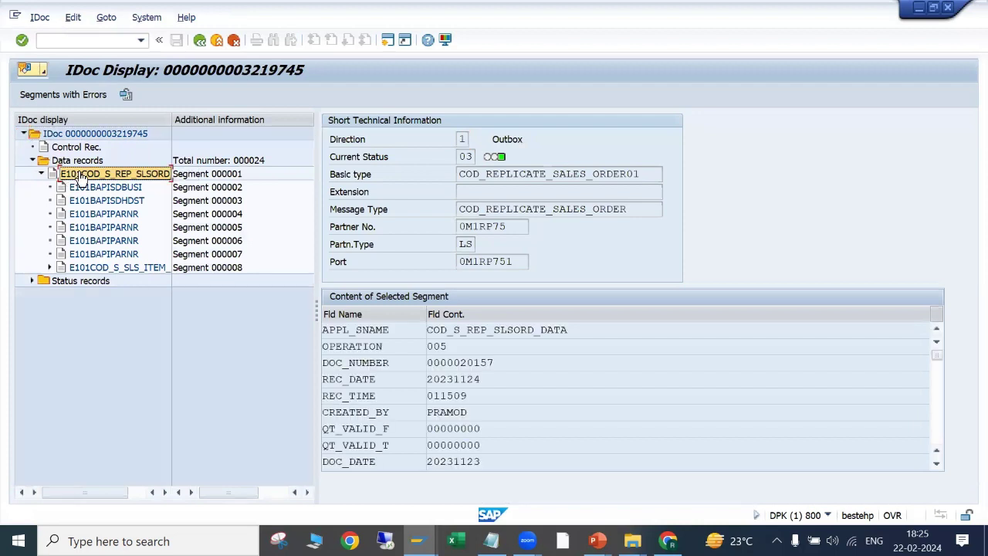
pyautogui.moveTo(432, 363); pyautogui.dragTo(523, 363)
pyautogui.click(522, 363)
# View the subordinate segments E101BAPISDBUSI, E101BAPISDHDST, E101BAPIPARNR and the sales item segment 000008.
pyautogui.click(105, 192)
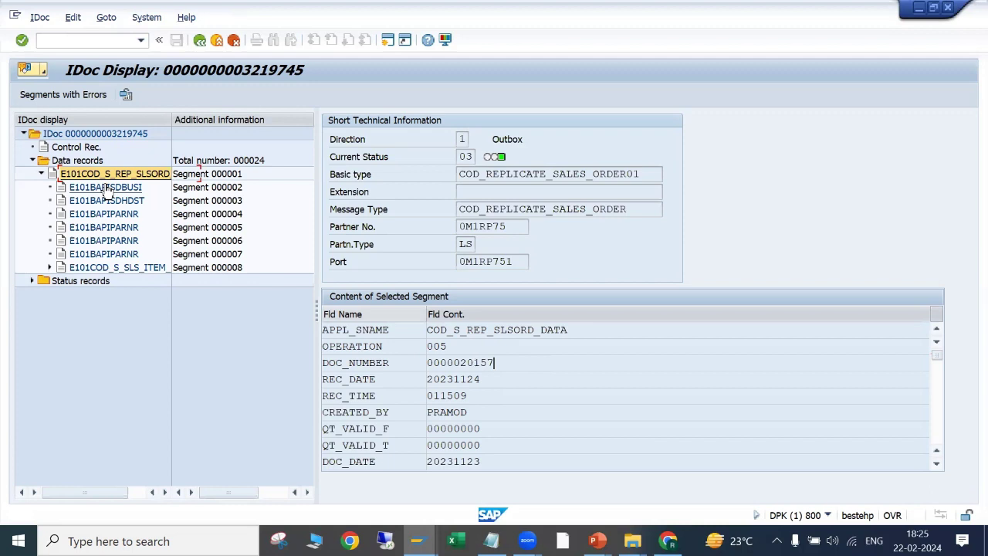
pyautogui.doubleClick(104, 189)
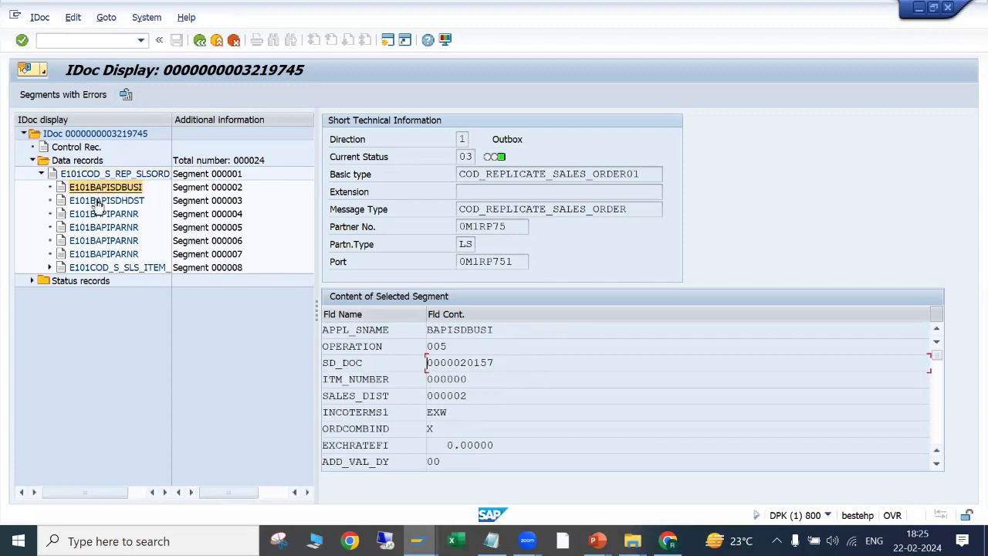
pyautogui.doubleClick(100, 200)
pyautogui.doubleClick(101, 214)
pyautogui.doubleClick(100, 254)
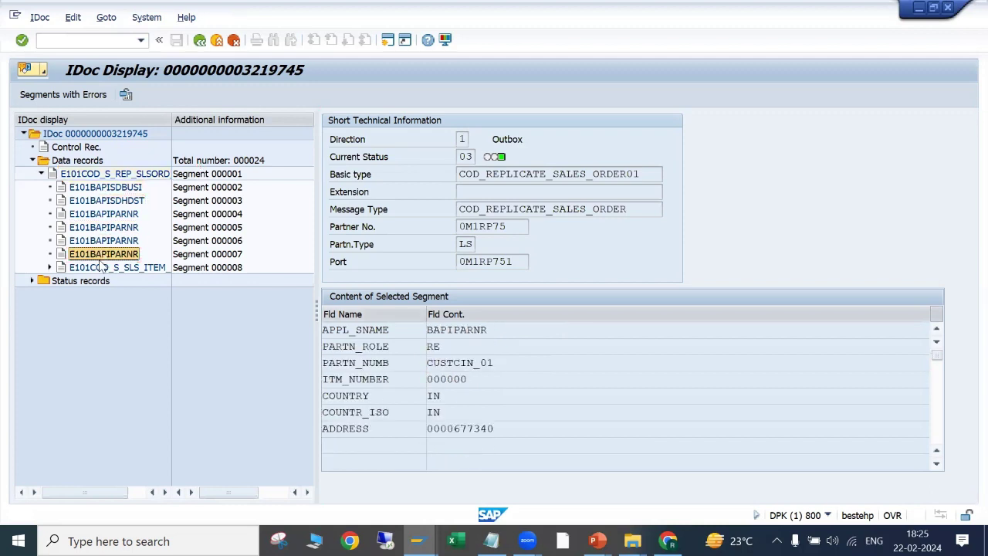
pyautogui.doubleClick(100, 268)
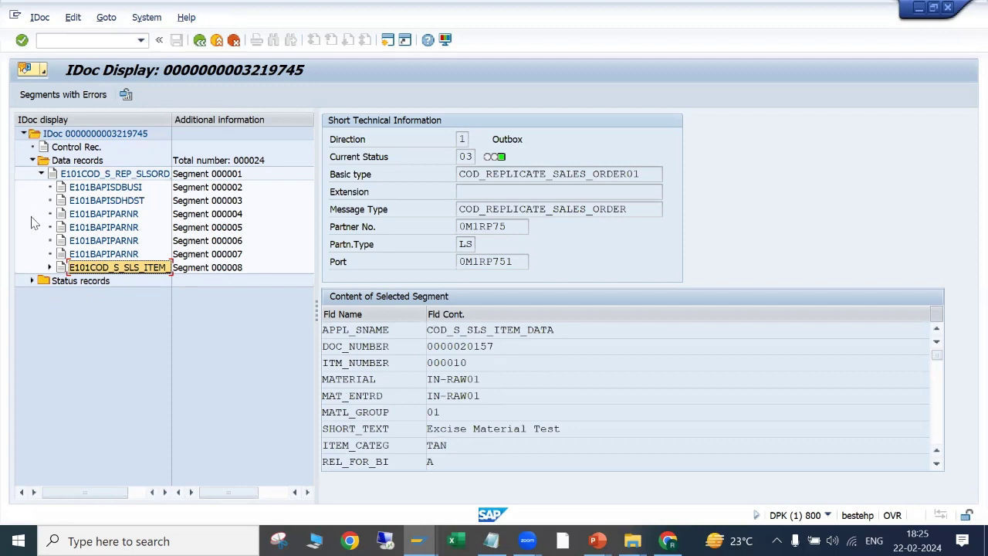
# Expand the status records and the details of status 03, and return to the IDoc list.
pyautogui.click(31, 281)
pyautogui.click(65, 282)
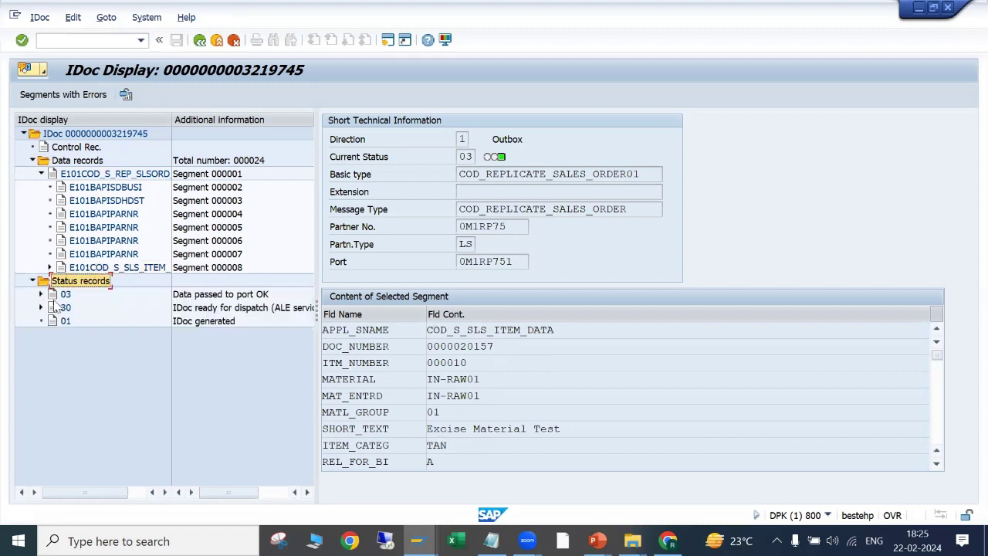
pyautogui.click(41, 295)
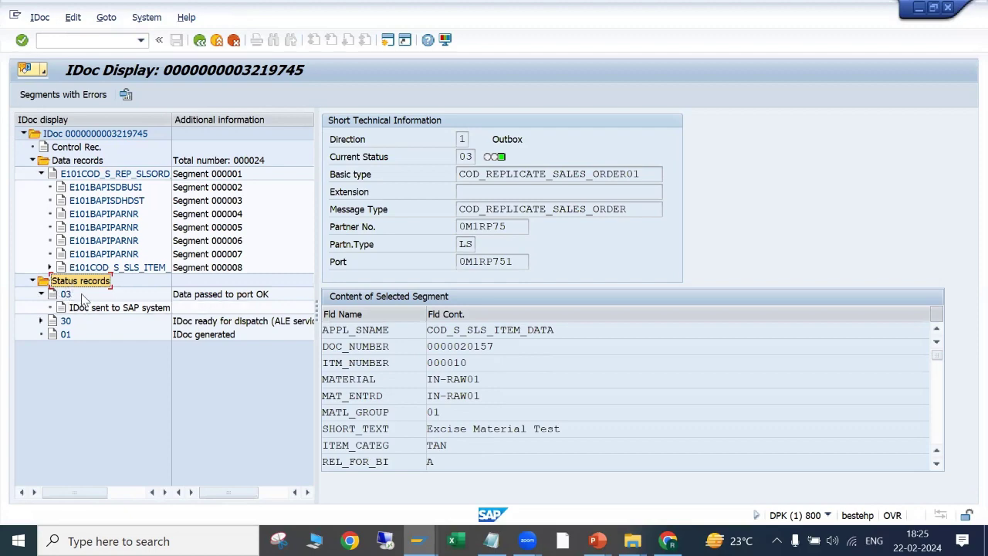
pyautogui.click(199, 41)
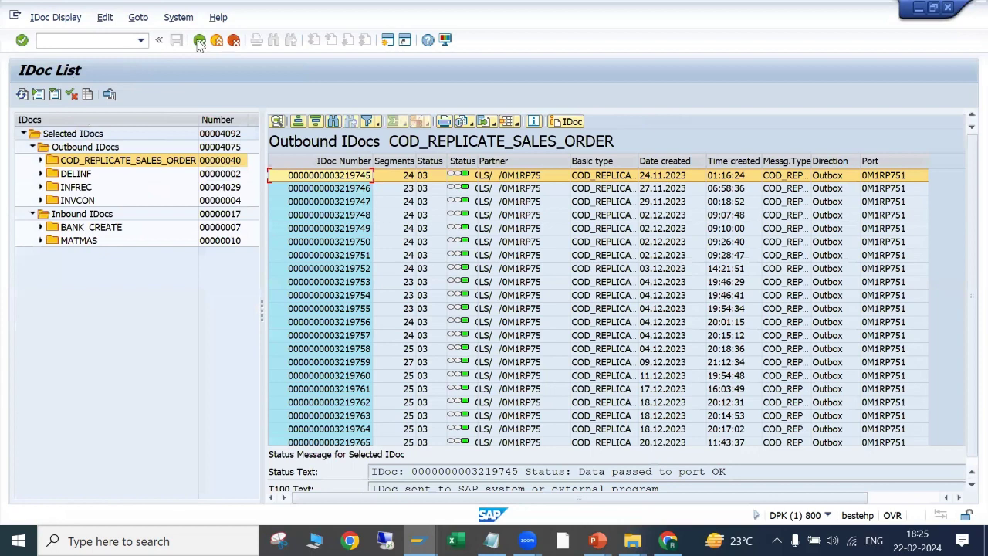
# Leave the results, restart transaction WE02, and try the IDoc selection with the default Created On date 22.02.2024.
pyautogui.click(199, 41)
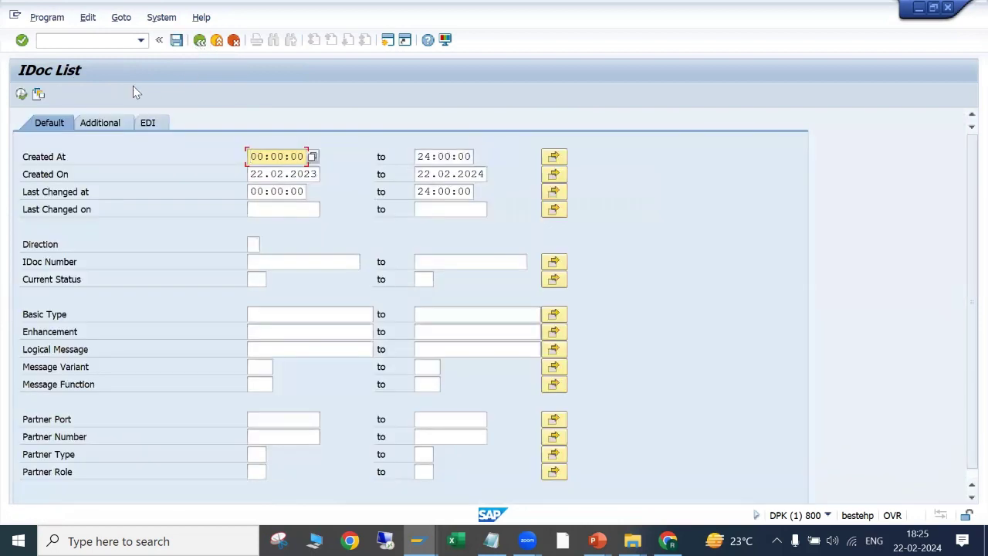
pyautogui.click(98, 42)
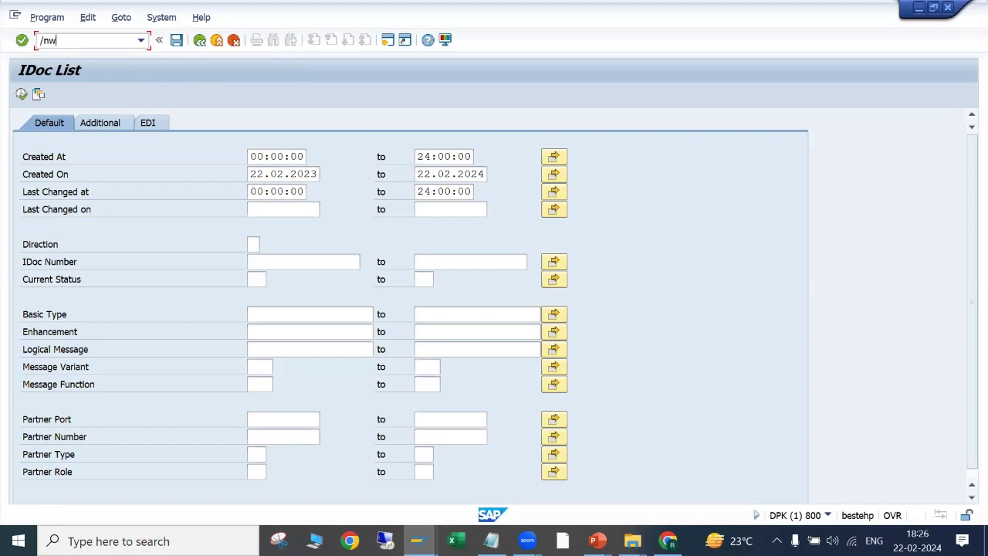
pyautogui.write('/nwe02')
pyautogui.press('Return')
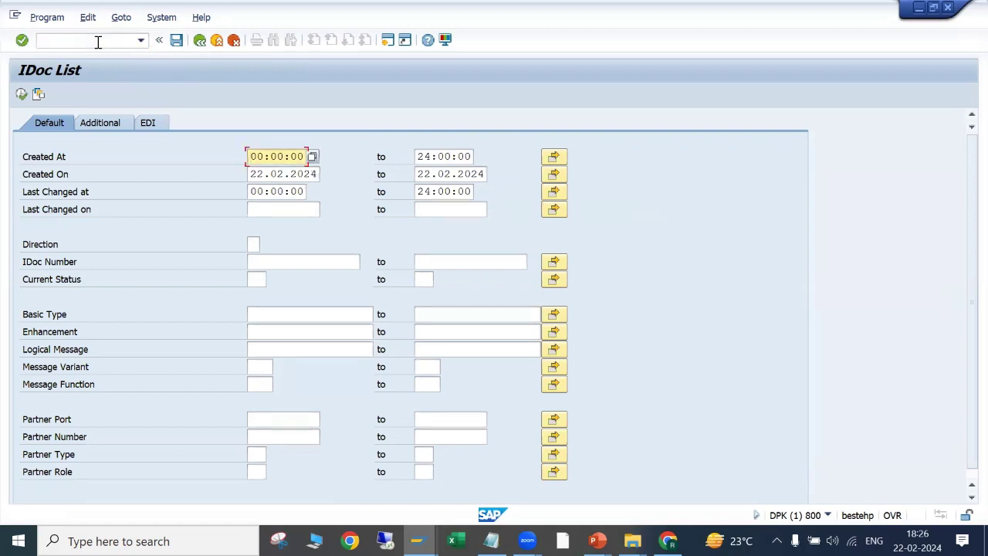
pyautogui.click(21, 94)
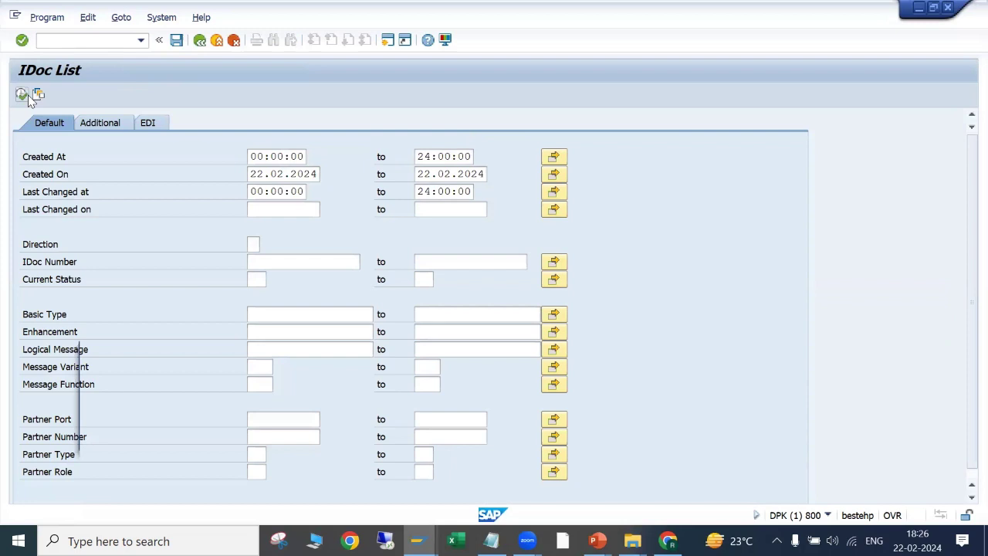
pyautogui.click(460, 438)
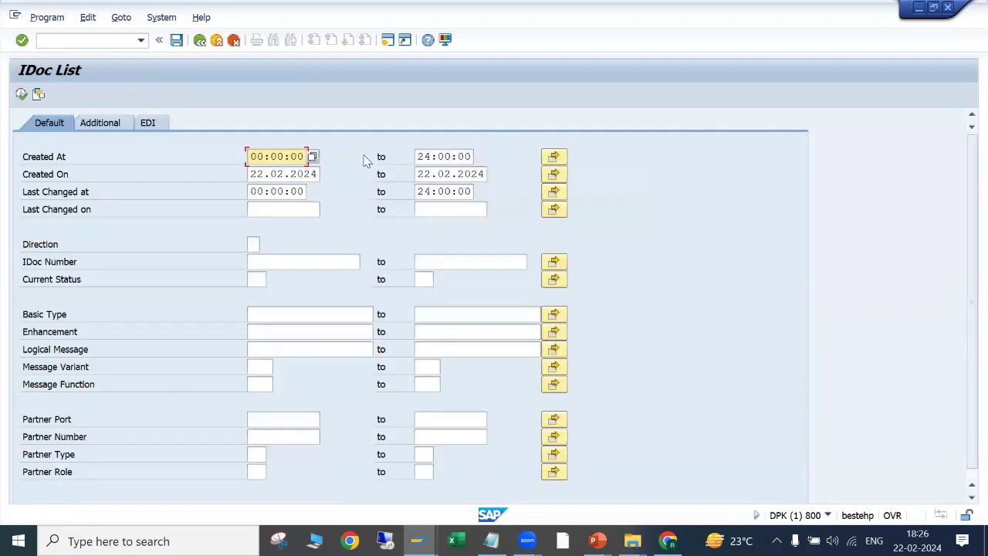
# Set an earlier Created On start date and run the IDoc selection.
pyautogui.click(313, 174)
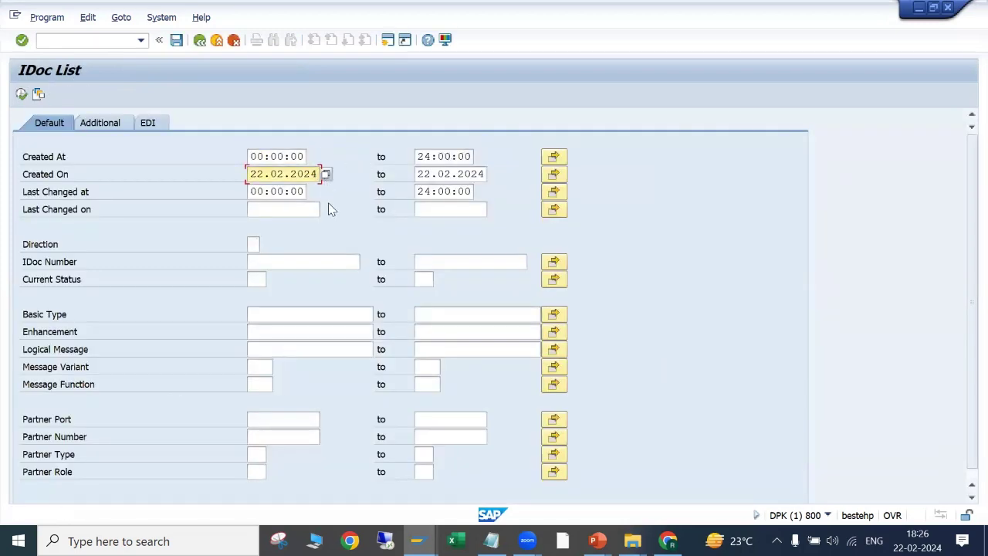
pyautogui.click(25, 94)
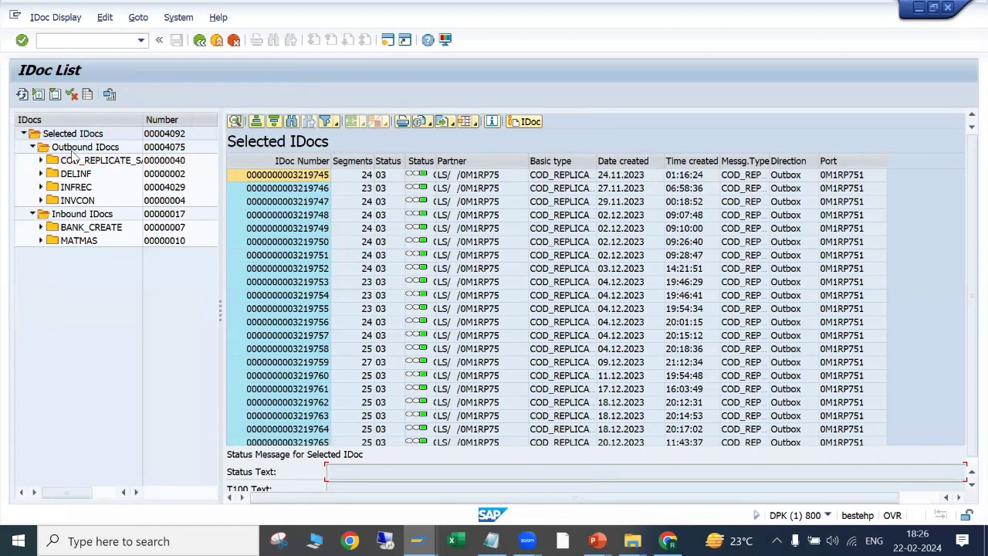
# List the outbound IDocs of message types INVCON and DELINF.
pyautogui.click(66, 242)
pyautogui.click(77, 201)
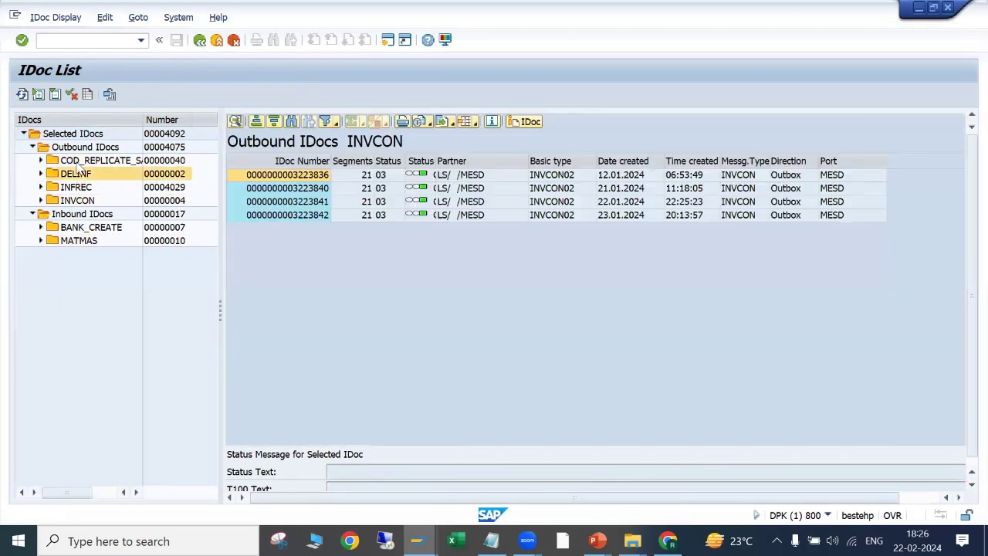
pyautogui.click(78, 175)
# Open transaction WE19 in a new session.
pyautogui.click(75, 38)
pyautogui.write('/owe19')
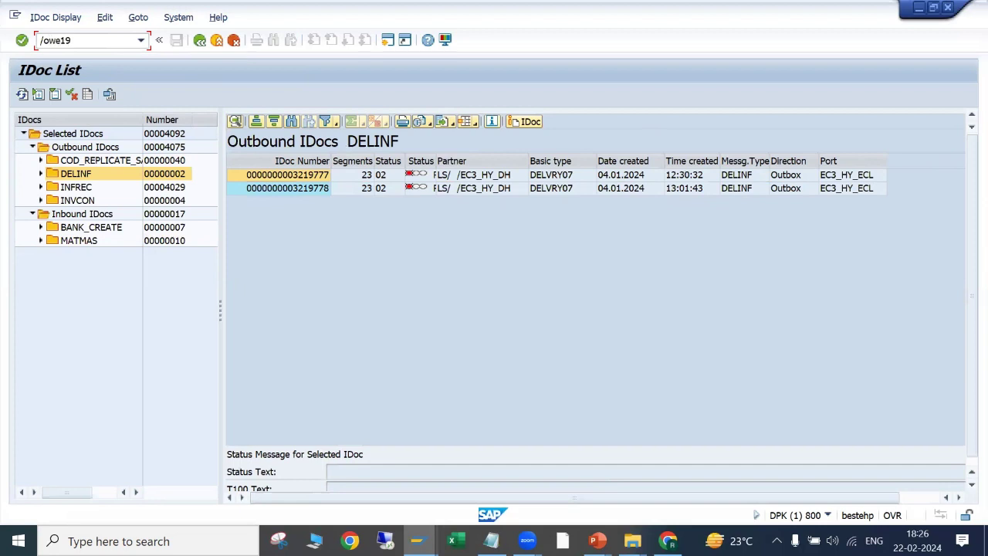
pyautogui.press('Return')
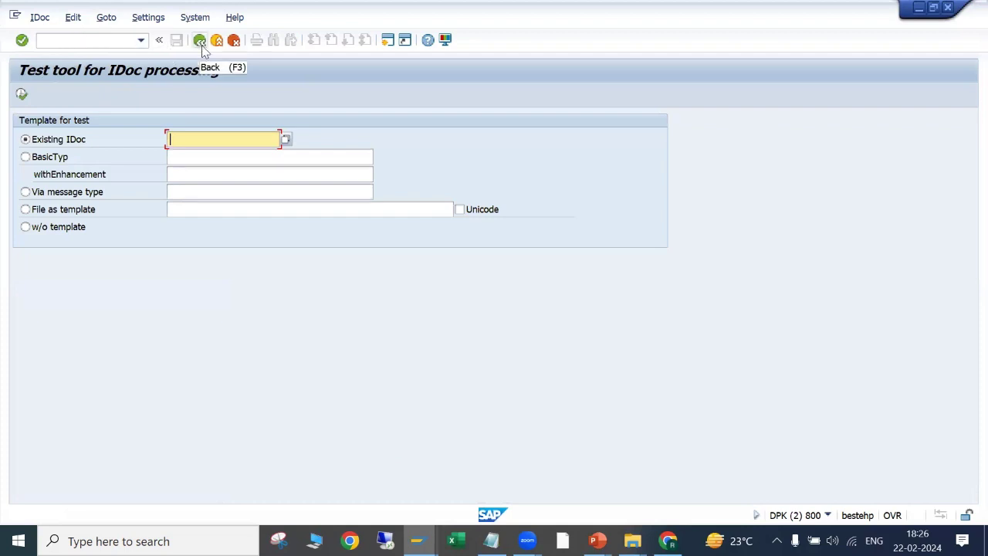
# Replace WE19 with transaction WE09 and set the Created On start date to 22.02.2022.
pyautogui.click(105, 41)
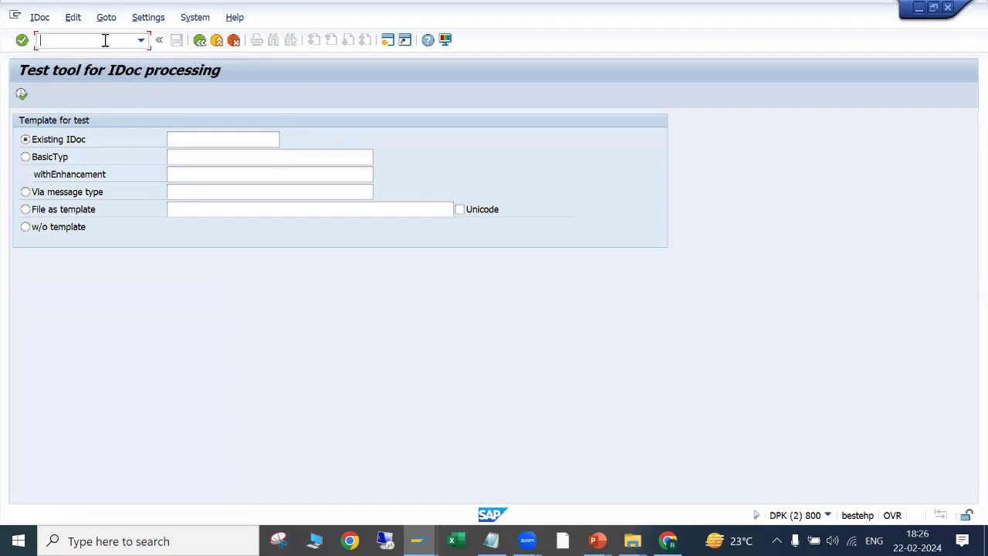
pyautogui.write('/nwe09')
pyautogui.press('Return')
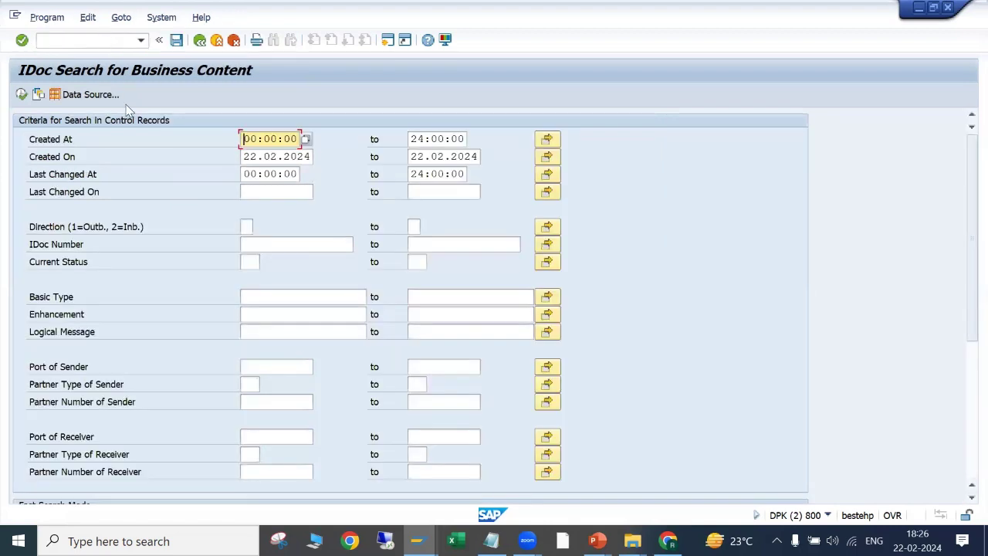
pyautogui.click(305, 156)
pyautogui.write('2')
# Switch back to the IDoc list session and open the first outbound INVCON IDoc.
pyautogui.moveTo(418, 539)
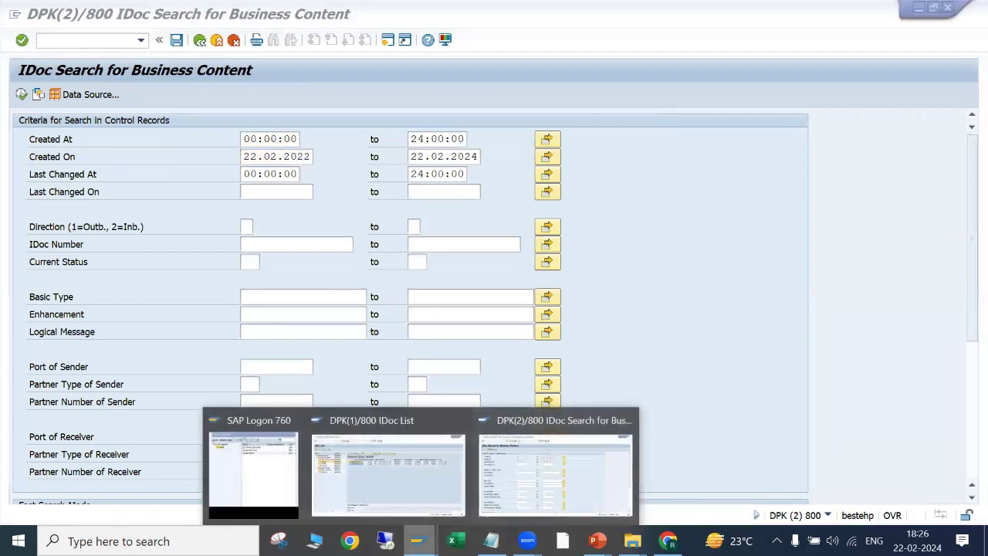
pyautogui.click(392, 502)
pyautogui.click(82, 202)
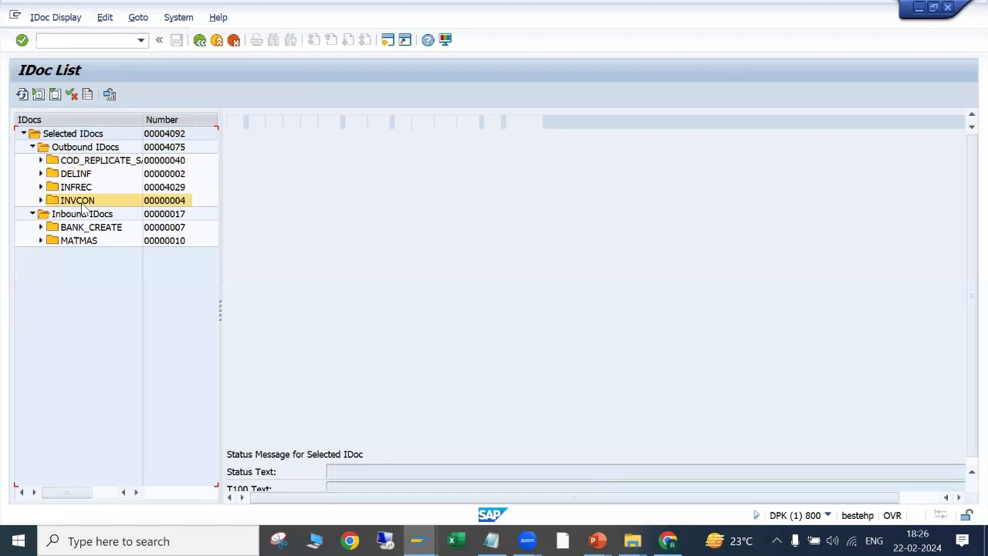
pyautogui.doubleClick(308, 176)
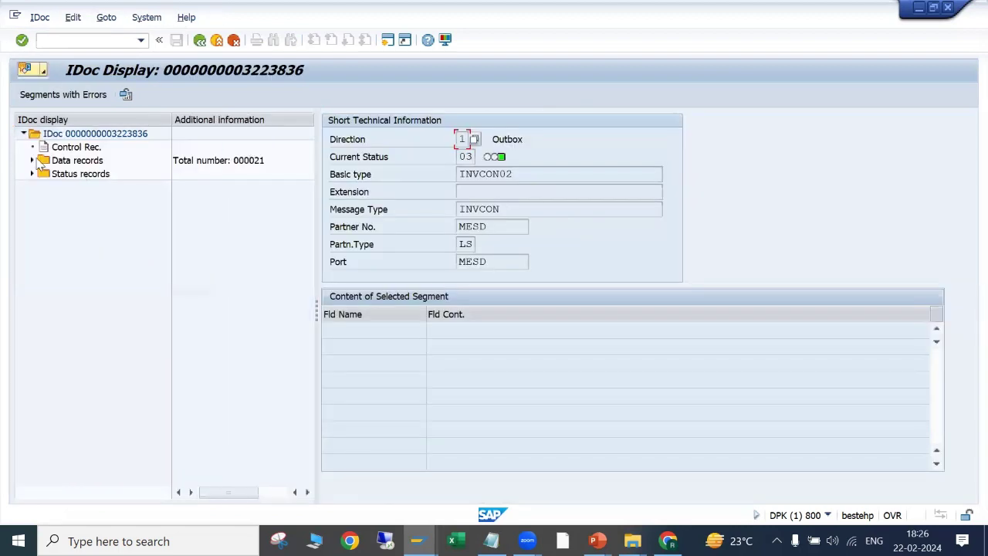
# Expand the data records, view the first E1ICSL0 segment, and examine the basic type, message type and MATNR content.
pyautogui.click(35, 160)
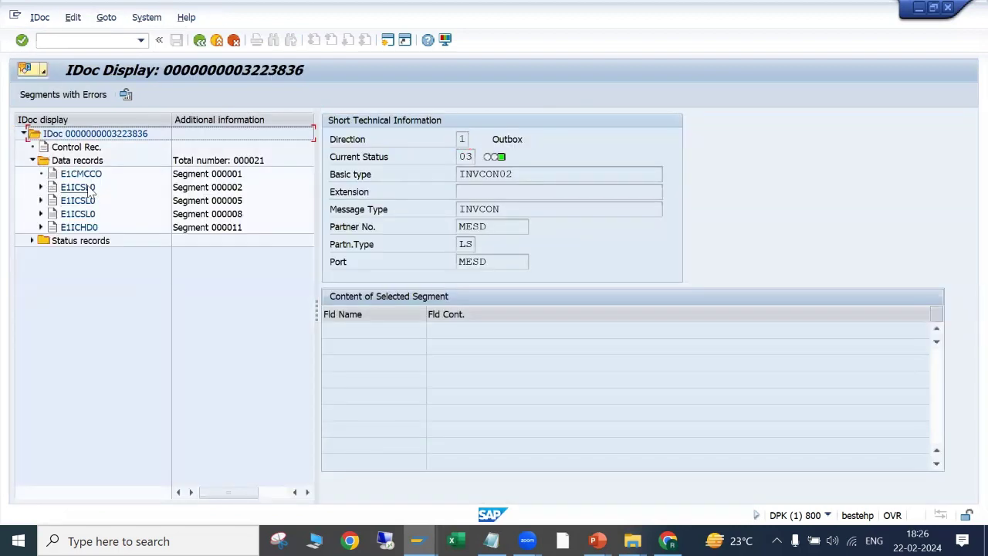
pyautogui.doubleClick(78, 186)
pyautogui.click(550, 330)
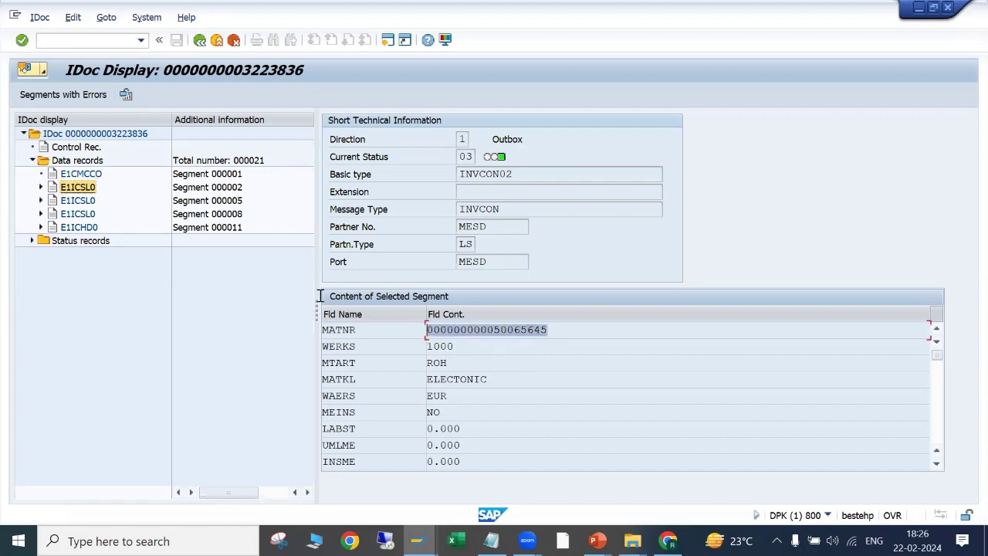
pyautogui.click(518, 173)
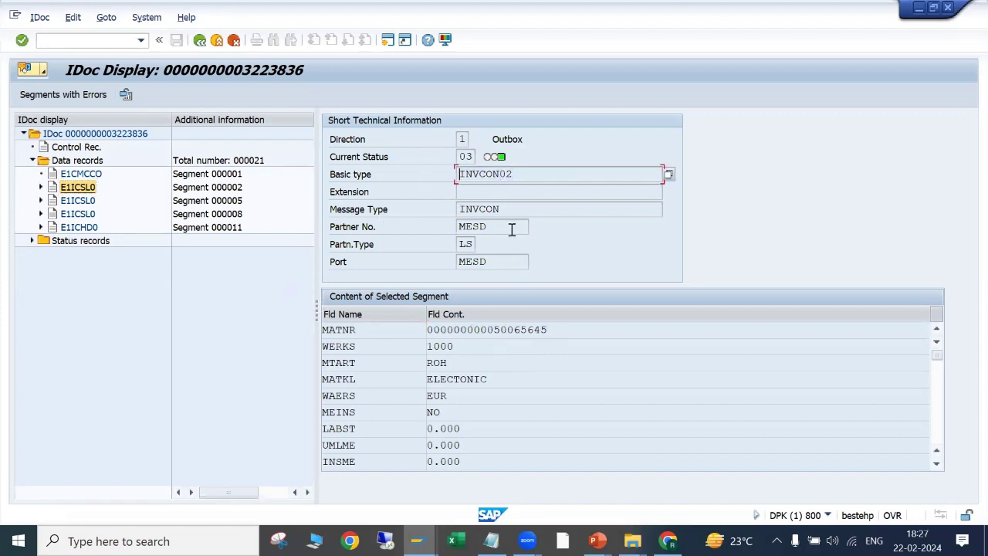
pyautogui.moveTo(465, 209); pyautogui.dragTo(522, 207)
pyautogui.click(497, 330)
pyautogui.doubleClick(563, 329)
pyautogui.click(627, 327)
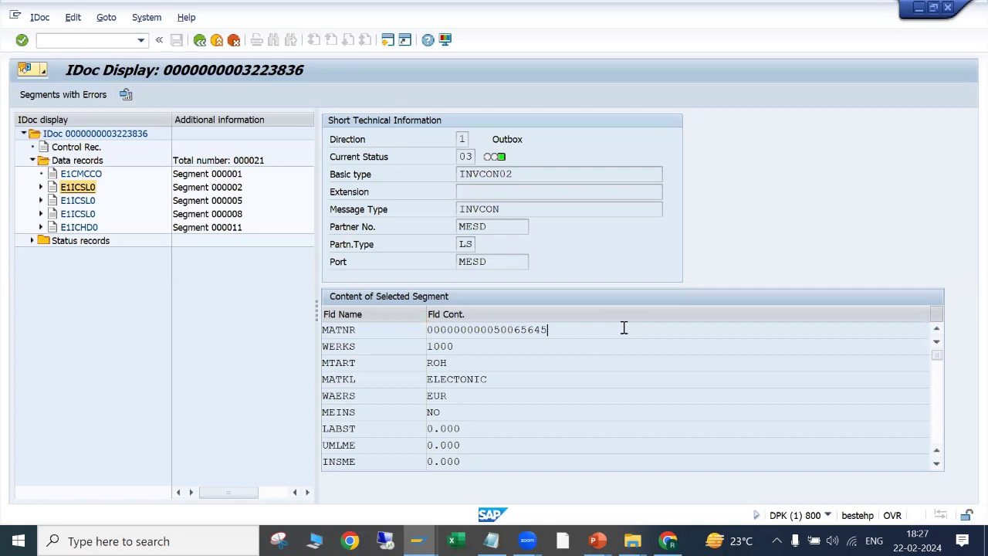
# Return to the IDoc search session and set Direction to 1 for outbound.
pyautogui.hotkey('alt', 'Tab')
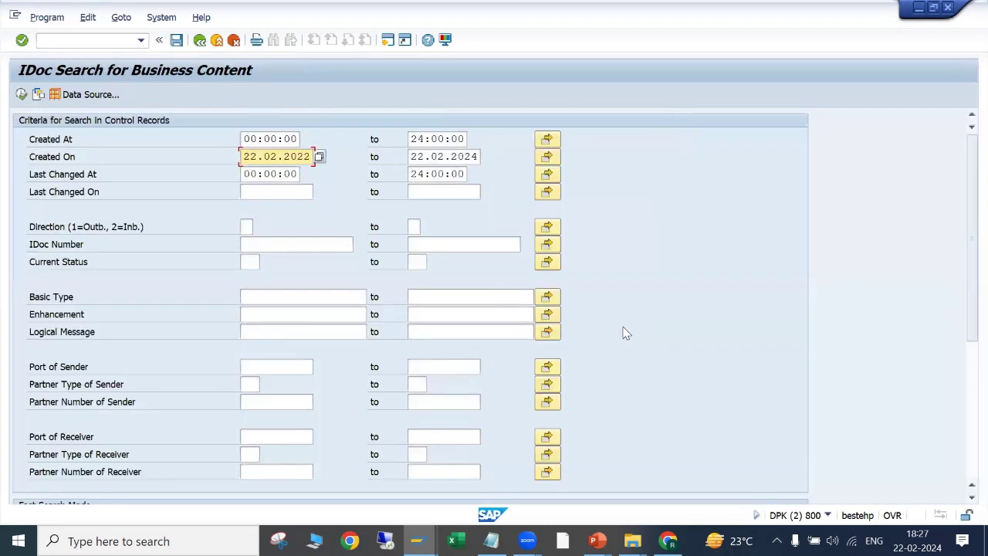
pyautogui.click(249, 227)
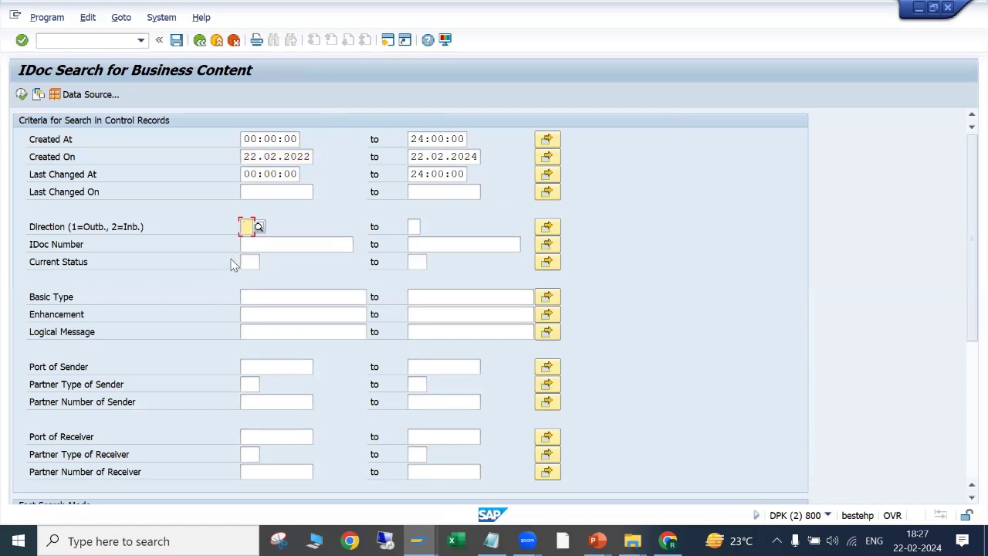
pyautogui.write('1')
pyautogui.click(255, 262)
pyautogui.scroll(-3, 265, 245)
pyautogui.scroll(3, 266, 222)
# Copy the displayed IDoc's basic type INVCON02 and message type INVCON into the Basic Type and Logical Message criteria.
pyautogui.click(262, 296)
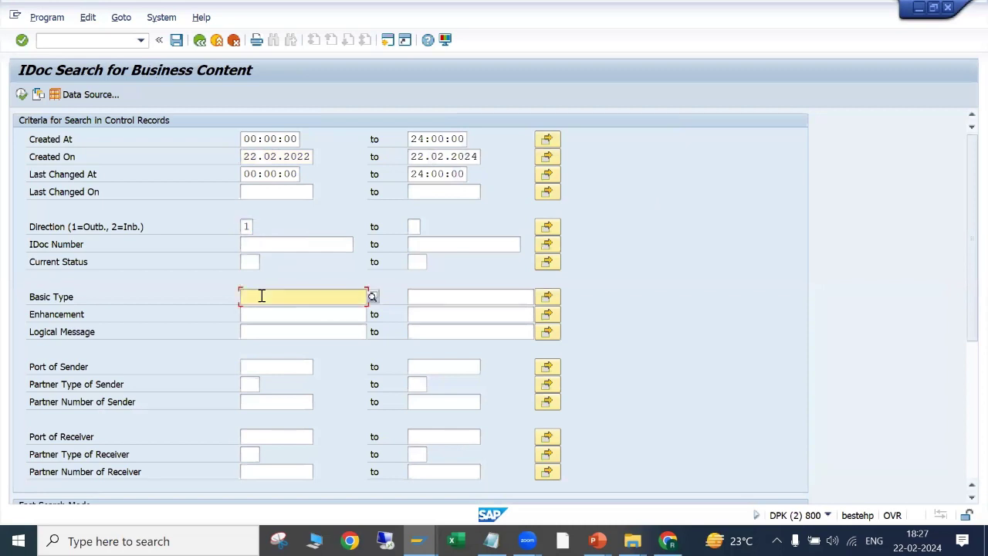
pyautogui.click(263, 311)
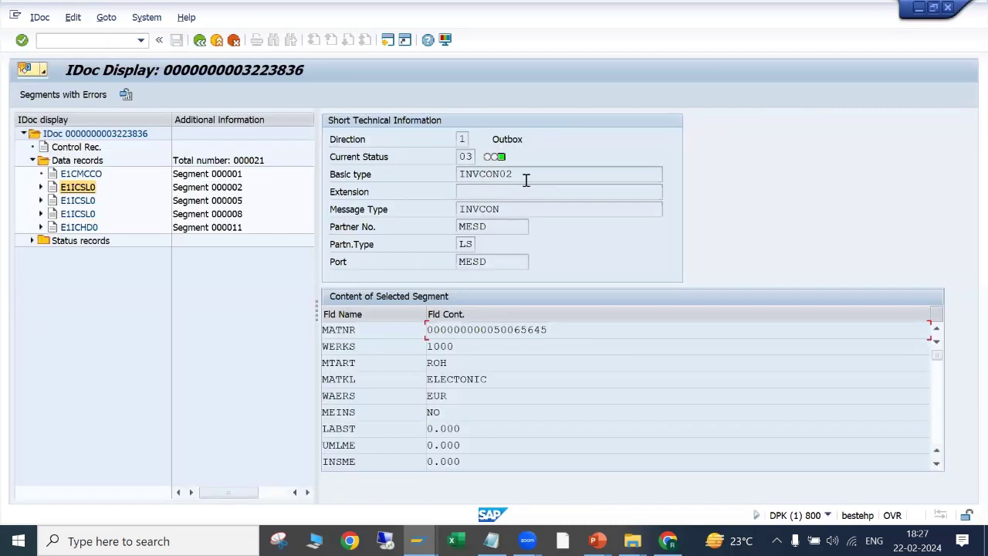
pyautogui.moveTo(512, 173); pyautogui.dragTo(434, 171)
pyautogui.click(380, 185)
pyautogui.moveTo(509, 178); pyautogui.dragTo(393, 172)
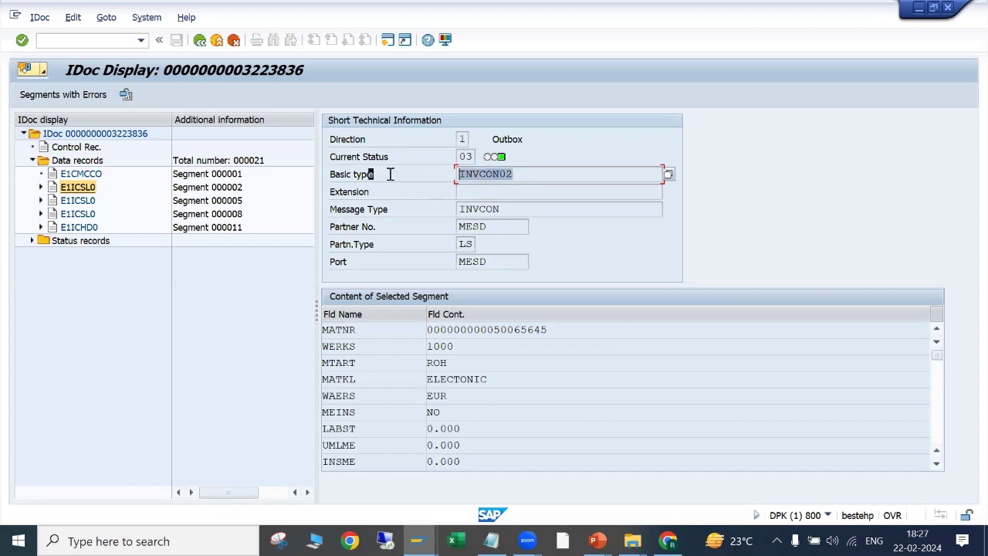
pyautogui.moveTo(506, 213); pyautogui.dragTo(436, 209)
pyautogui.hotkey('ctrl', 'c')
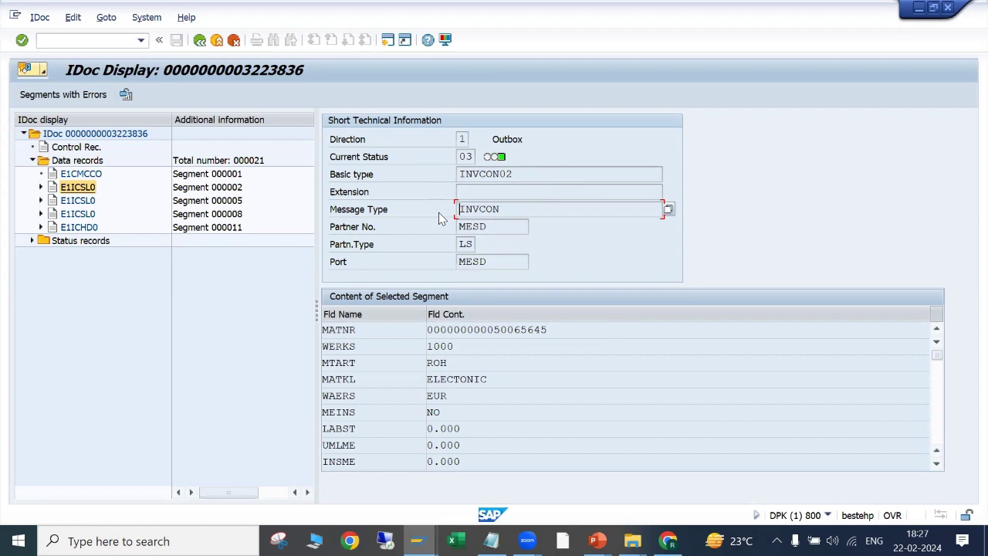
pyautogui.press('F3')
pyautogui.click(256, 331)
pyautogui.hotkey('ctrl', 'v')
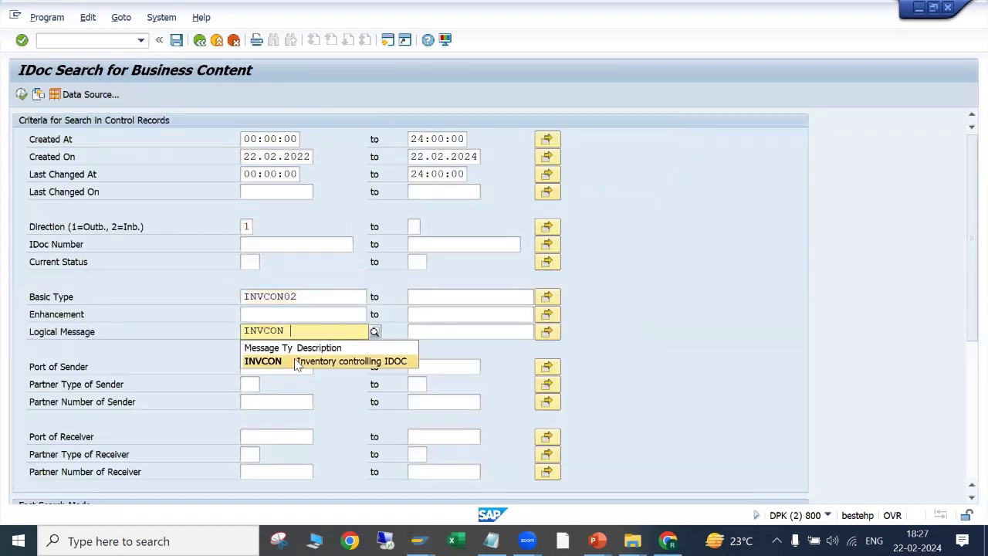
# Clear the Basic Type criterion and select INVCON as the Logical Message.
pyautogui.doubleClick(316, 300)
pyautogui.press('Delete')
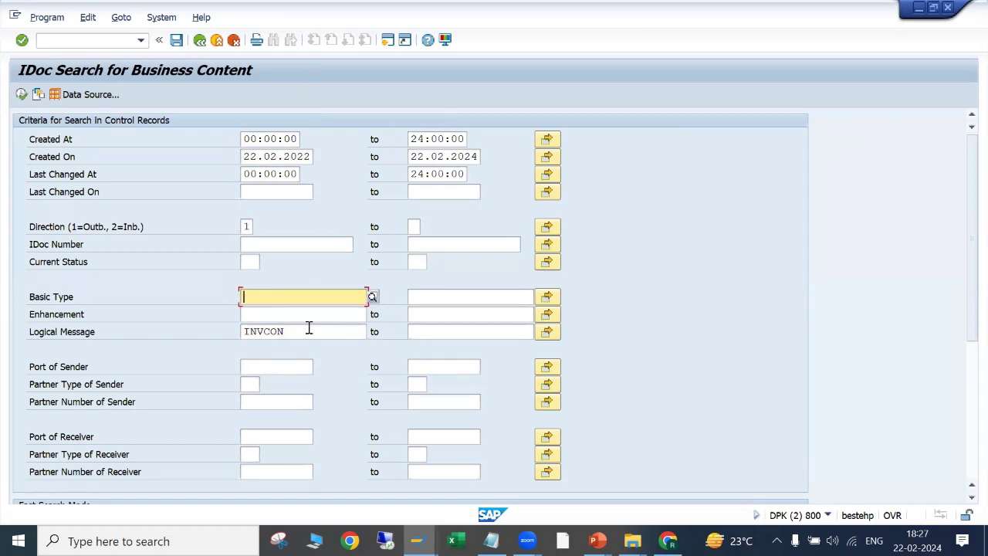
pyautogui.click(309, 331)
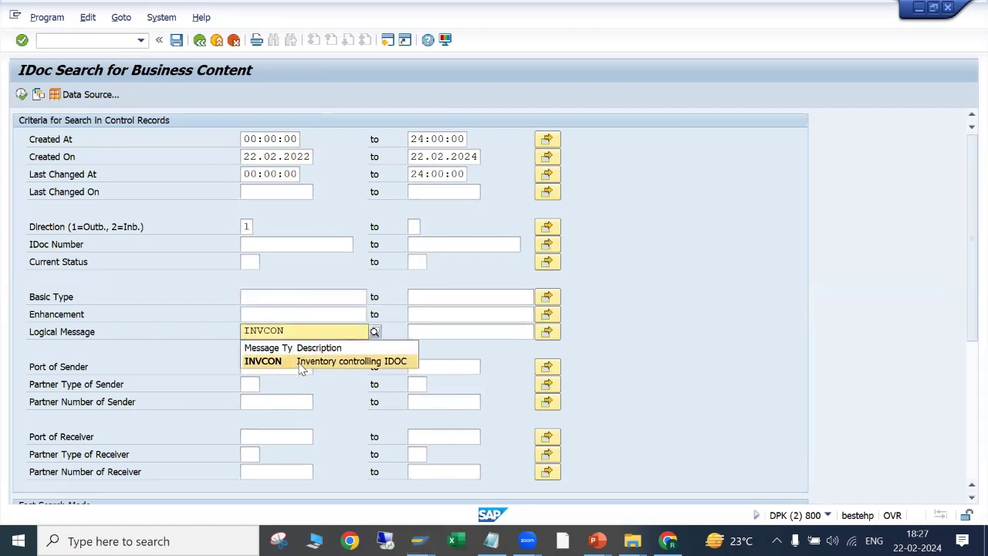
pyautogui.click(303, 364)
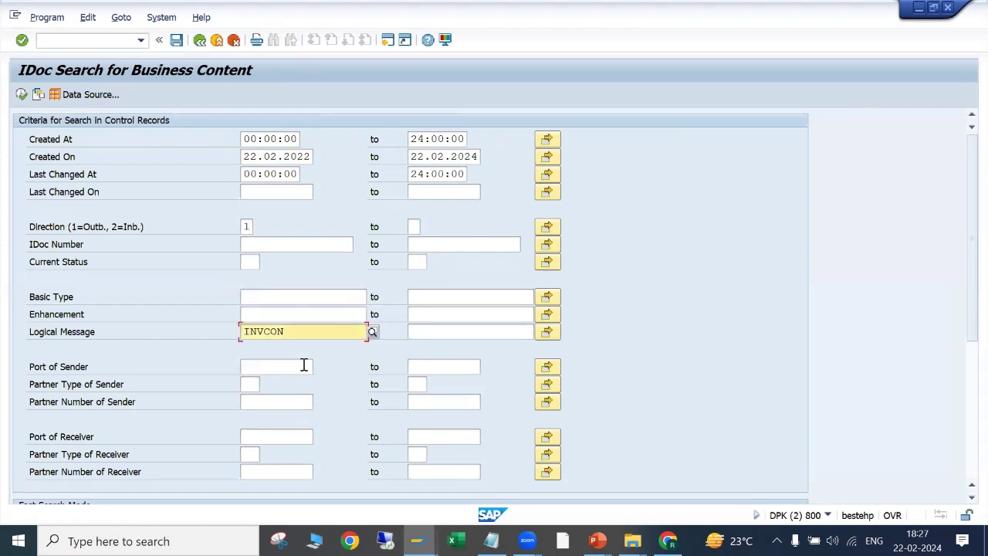
pyautogui.scroll(-5, 332, 363)
pyautogui.scroll(-1, 334, 363)
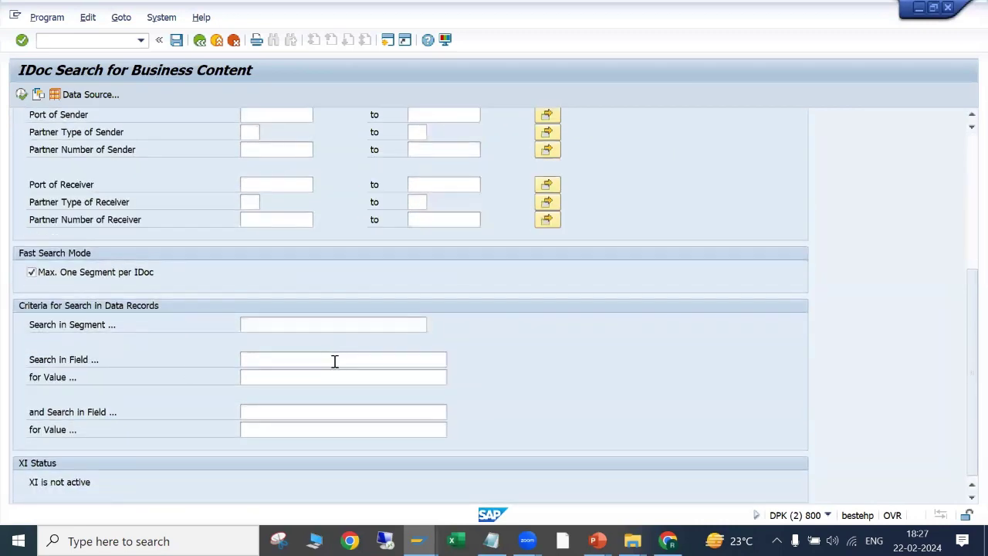
pyautogui.click(263, 326)
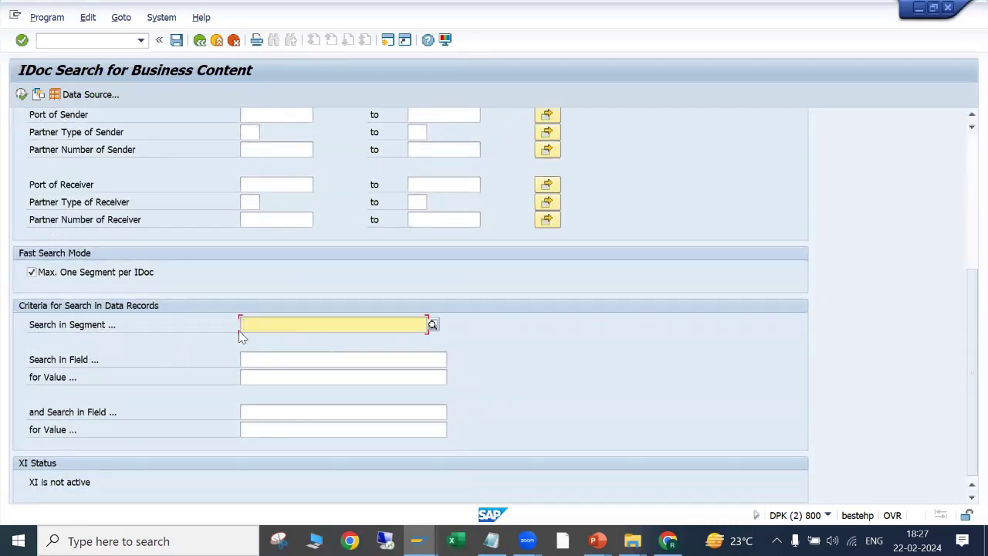
pyautogui.scroll(2, 255, 351)
pyautogui.scroll(-2, 249, 381)
pyautogui.press('F8')
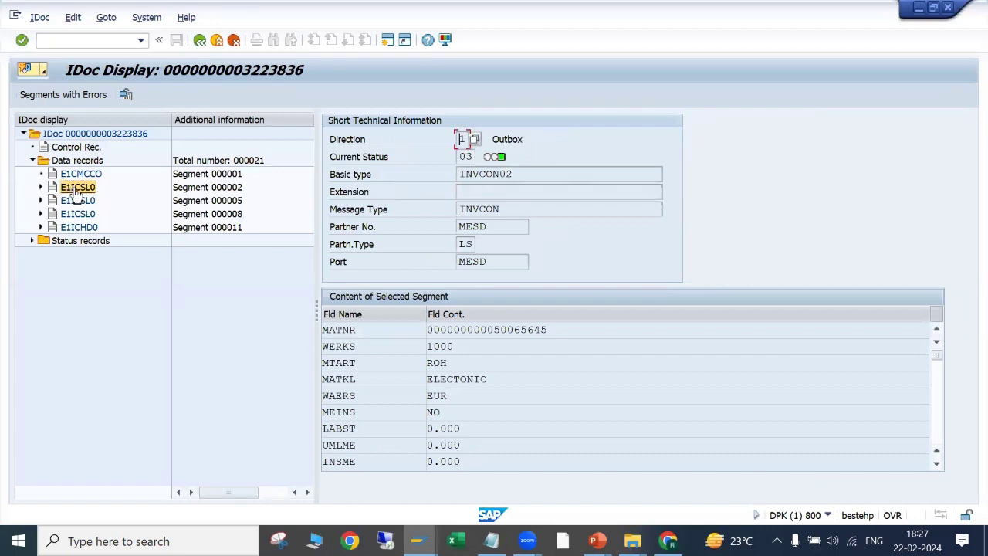
pyautogui.press('F3')
pyautogui.click(291, 325)
pyautogui.write('INVCON')
pyautogui.press('BackSpace')
pyautogui.press('BackSpace')
pyautogui.press('BackSpace')
pyautogui.press('BackSpace')
pyautogui.press('BackSpace')
pyautogui.press('BackSpace')
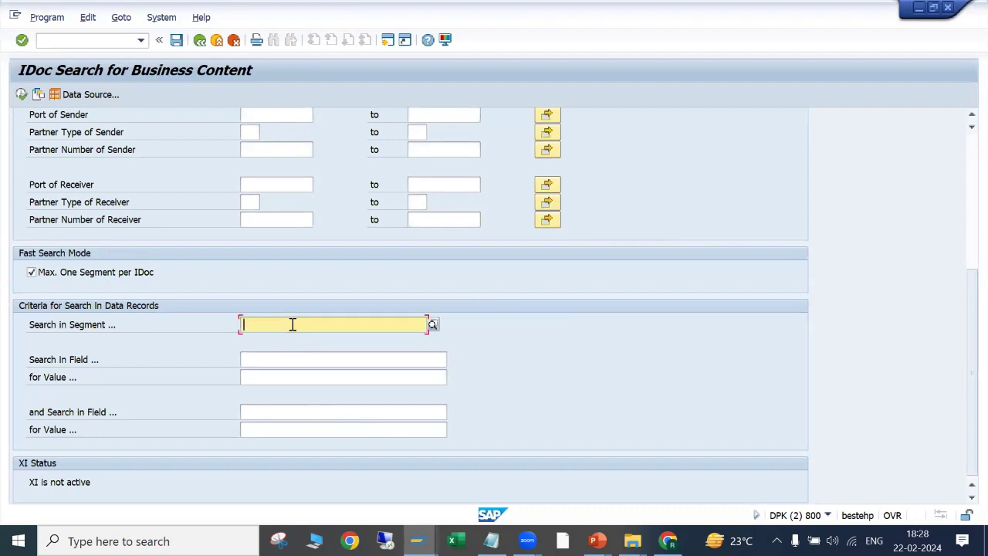
# Copy segment name E1ICSL0 and field name MATNR from the displayed IDoc into the data record search criteria.
pyautogui.click(275, 340)
pyautogui.press('F8')
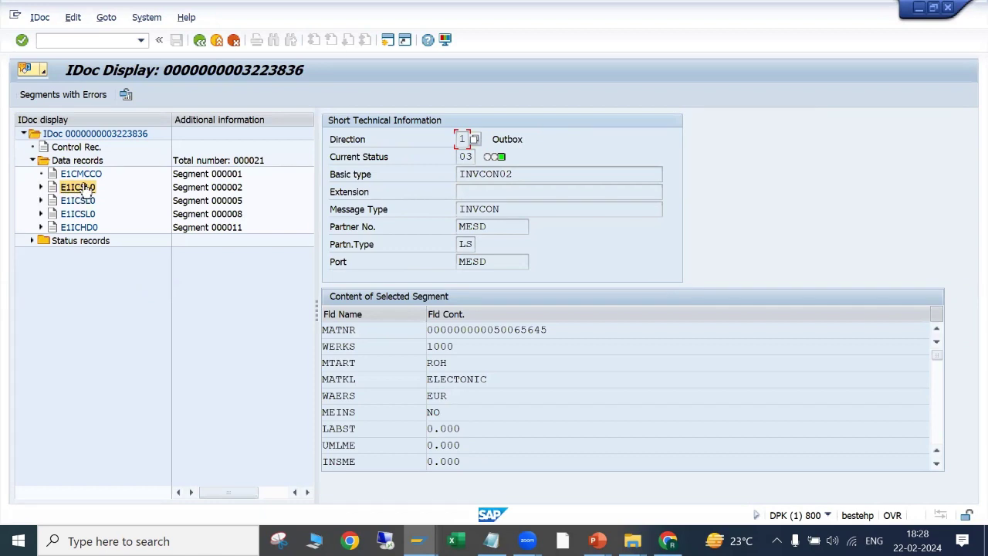
pyautogui.click(322, 331)
pyautogui.hotkey('ctrl', 'c')
pyautogui.press('F3')
pyautogui.click(275, 357)
pyautogui.hotkey('ctrl', 'v')
pyautogui.hotkey('alt', 'Tab')
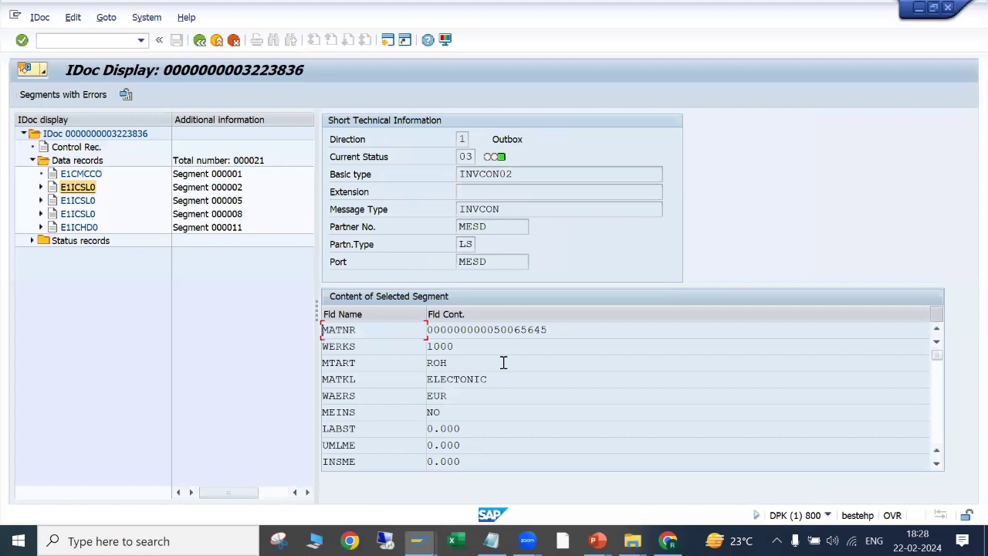
pyautogui.moveTo(560, 331); pyautogui.dragTo(320, 330)
pyautogui.hotkey('ctrl', 'c')
pyautogui.hotkey('alt', 'Tab')
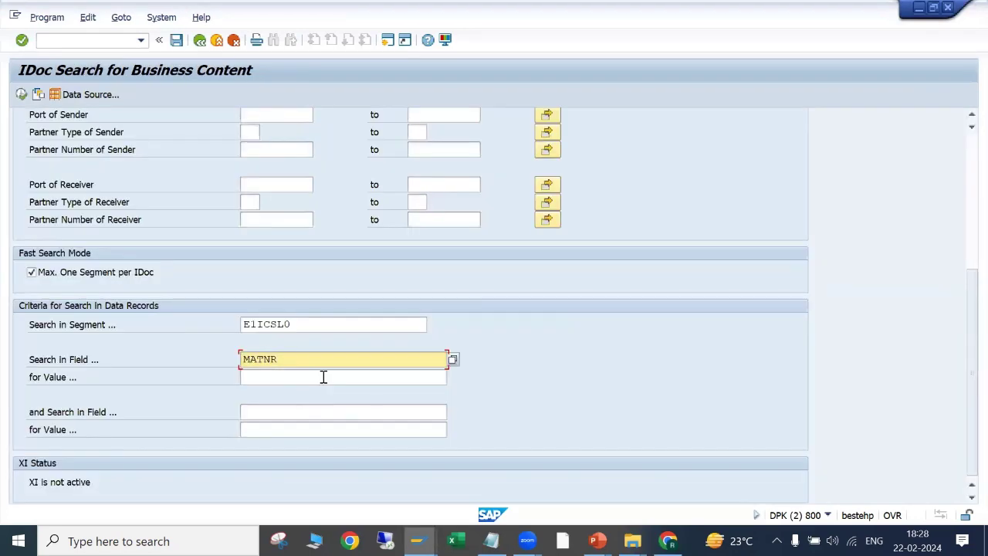
pyautogui.click(310, 378)
pyautogui.hotkey('ctrl', 'v')
# Review the search criteria for direction, logical message, segment, field and value.
pyautogui.scroll(5, 305, 386)
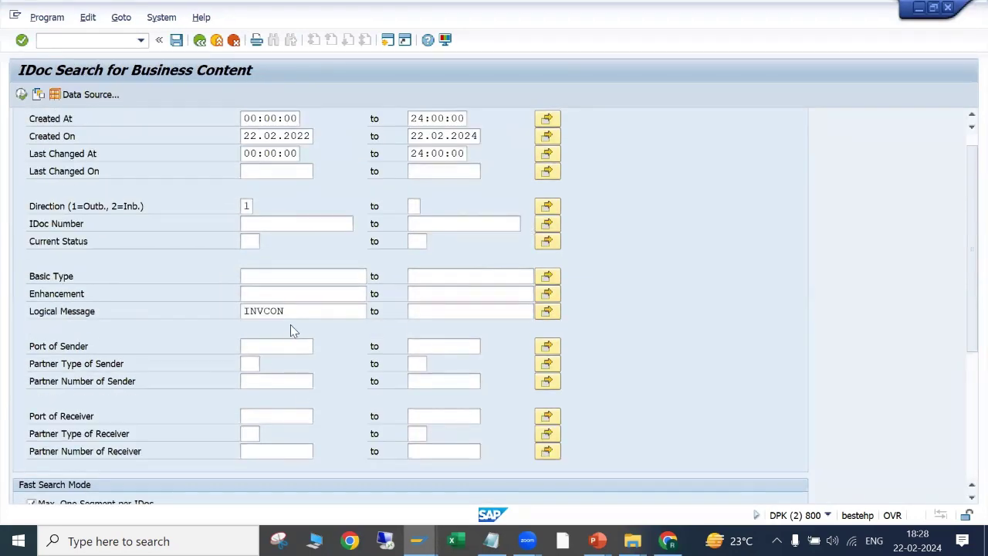
pyautogui.moveTo(295, 316); pyautogui.dragTo(238, 317)
pyautogui.hotkey('ctrl', 'c')
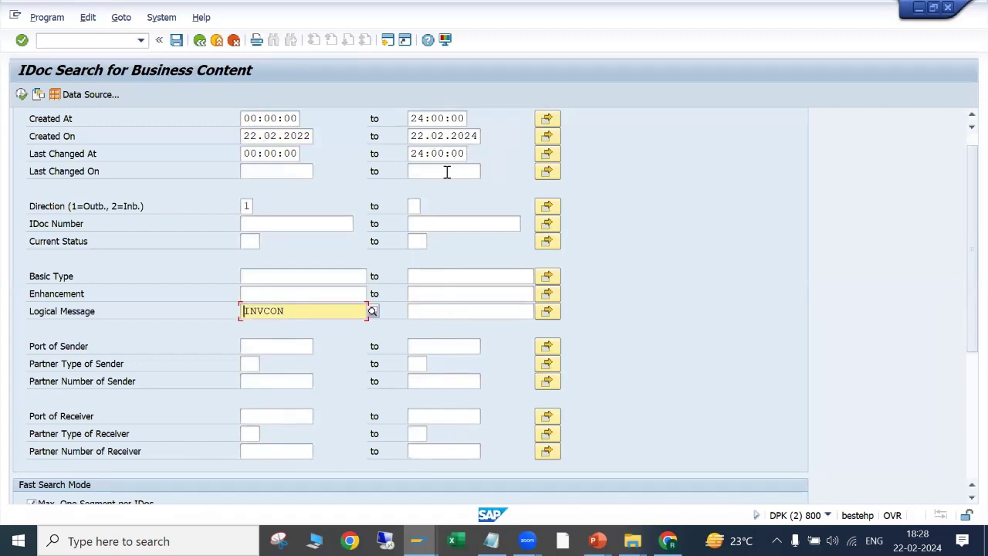
pyautogui.click(244, 207)
pyautogui.scroll(-4, 286, 347)
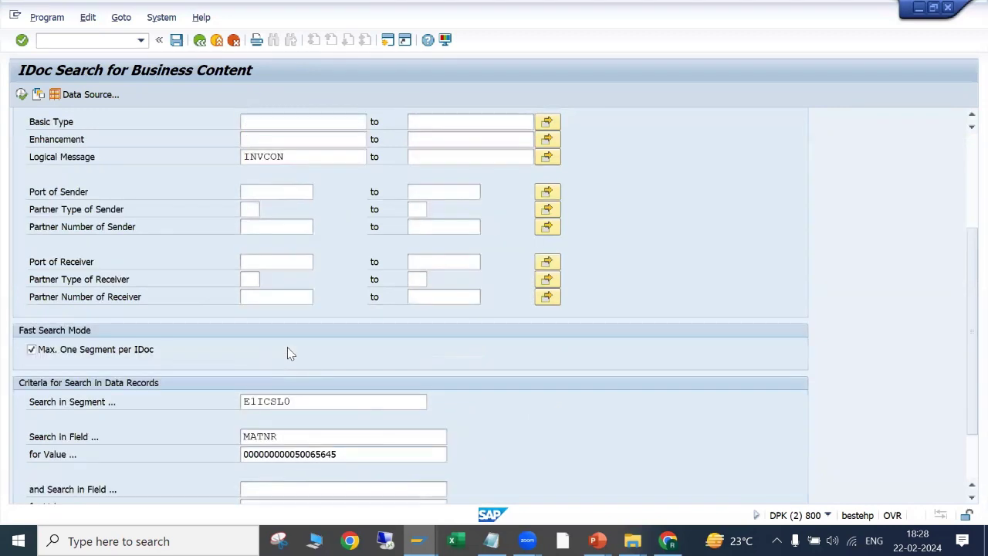
pyautogui.doubleClick(244, 157)
pyautogui.hotkey('ctrl', 'c')
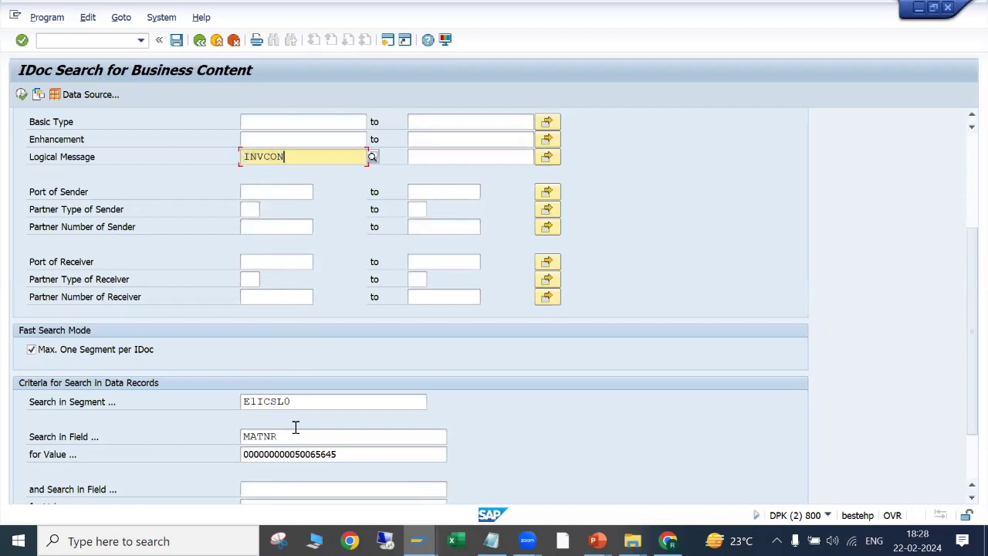
pyautogui.scroll(-2, 294, 411)
pyautogui.moveTo(242, 324); pyautogui.dragTo(306, 325)
pyautogui.hotkey('ctrl', 'c')
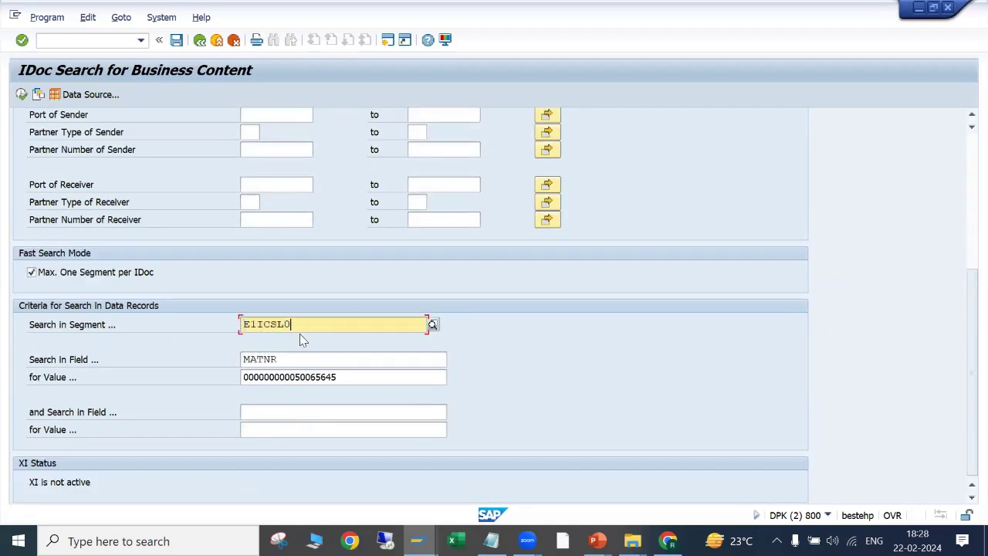
pyautogui.click(353, 381)
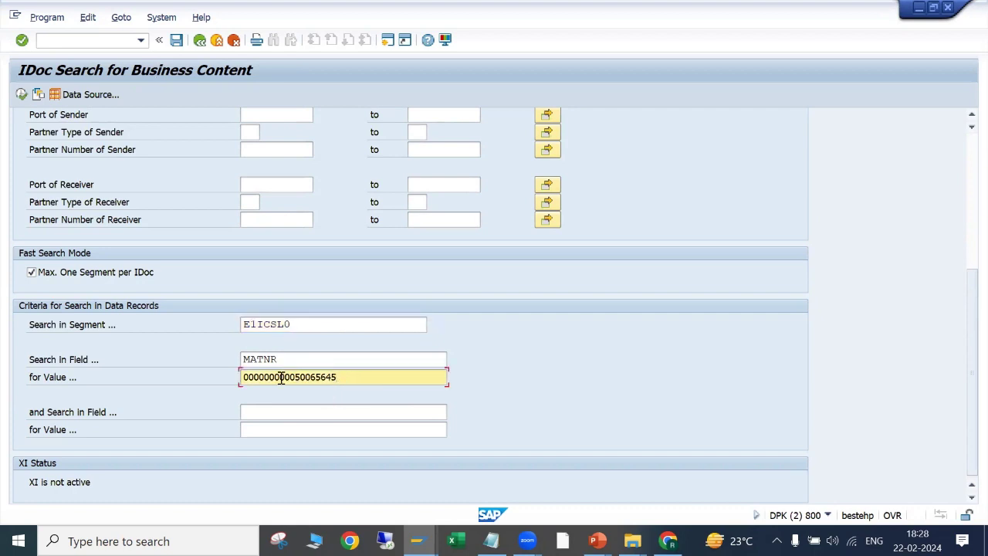
pyautogui.moveTo(244, 372); pyautogui.dragTo(358, 374)
pyautogui.hotkey('ctrl', 'c')
pyautogui.scroll(5, 358, 373)
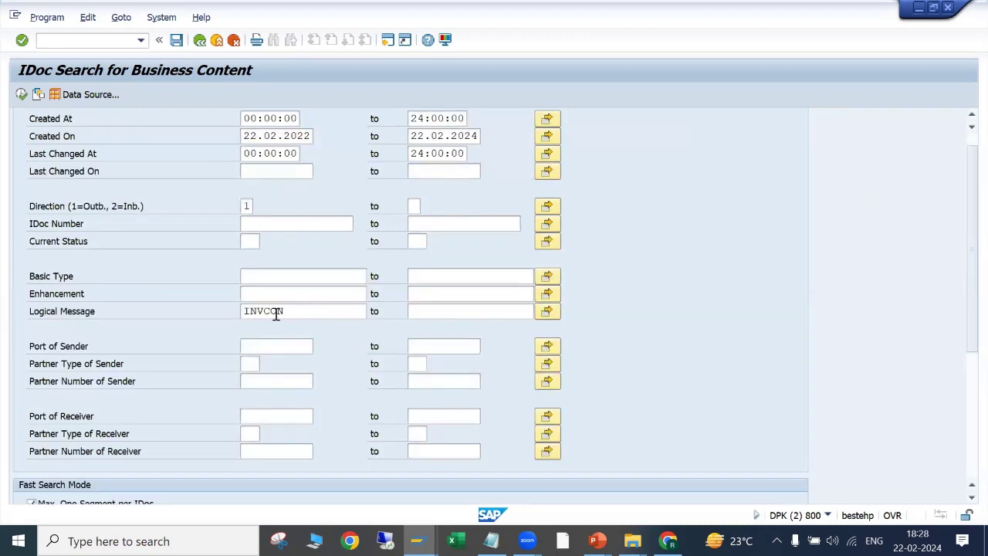
pyautogui.click(21, 94)
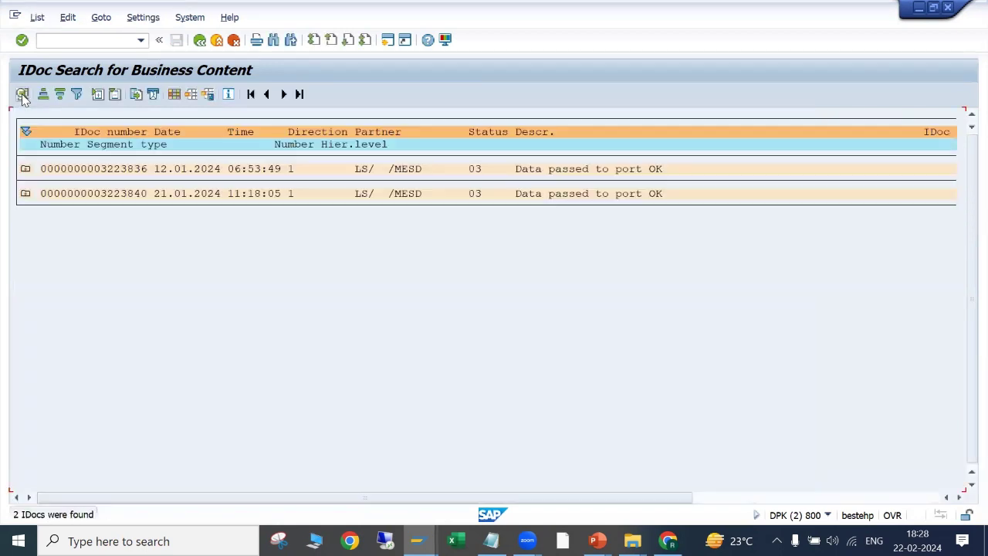
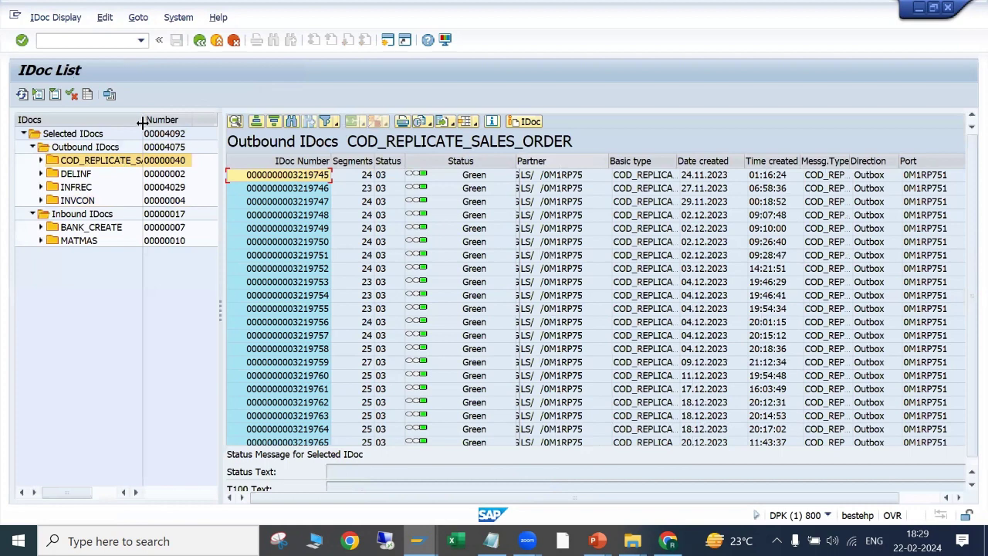
# Open the first COD_REPLICATE_SALES_ORDER IDoc in the IDoc list and examine the DOC_NUMBER content in its first data segment.
pyautogui.moveTo(143, 121); pyautogui.dragTo(168, 122)
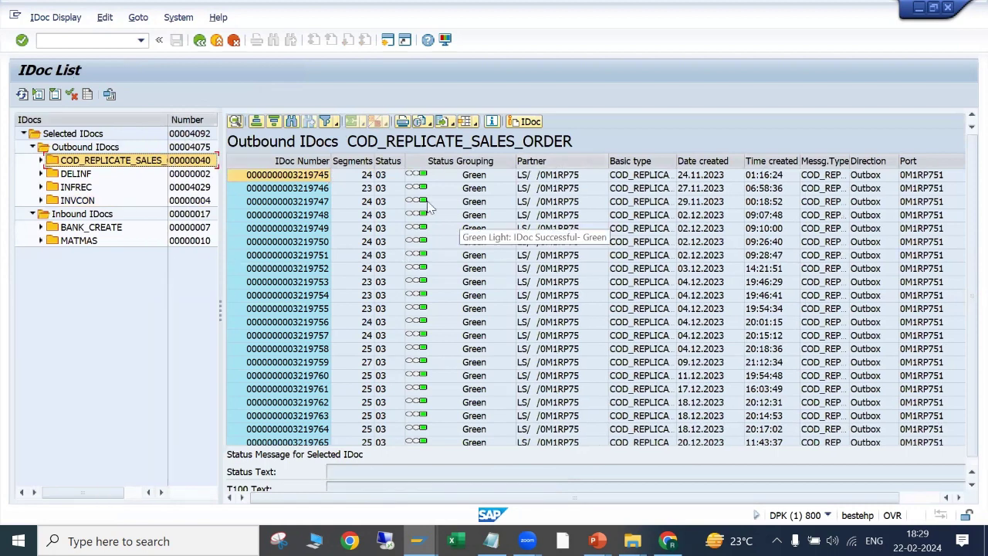
pyautogui.doubleClick(311, 176)
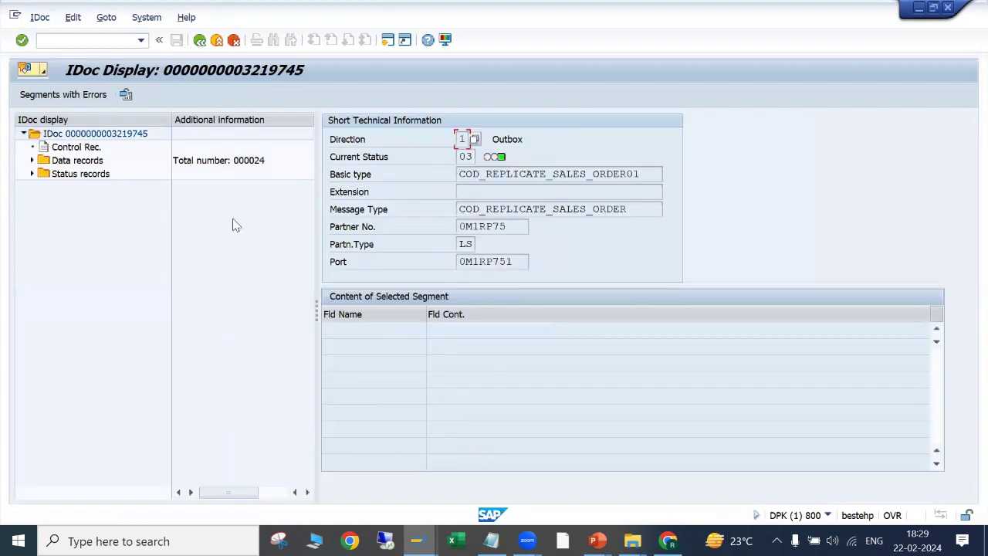
pyautogui.click(31, 160)
pyautogui.doubleClick(119, 175)
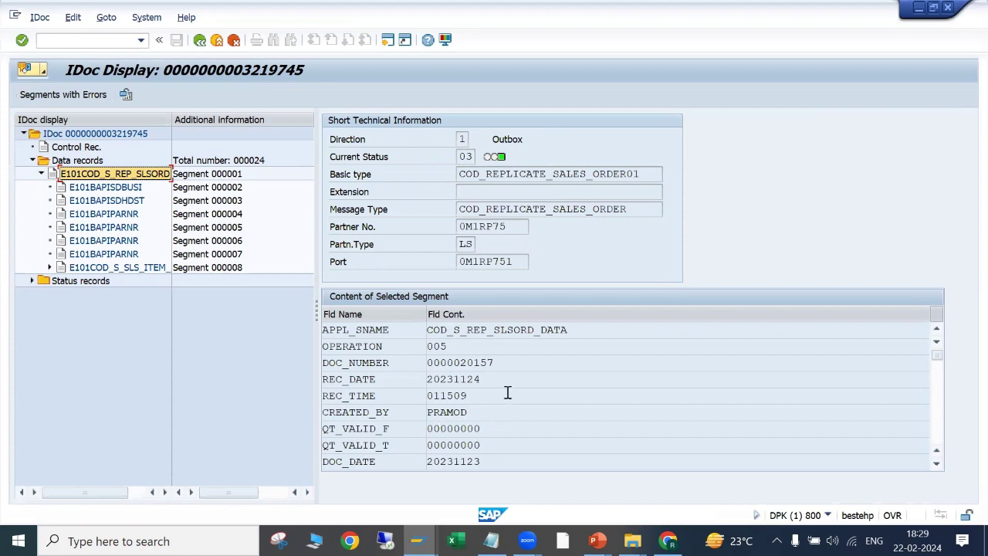
pyautogui.moveTo(514, 365); pyautogui.dragTo(407, 364)
pyautogui.click(528, 364)
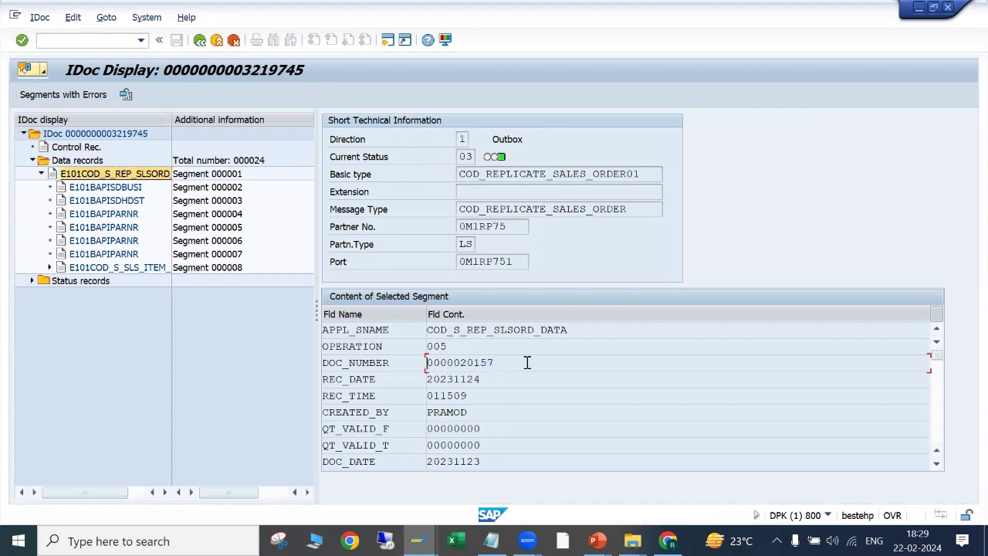
pyautogui.moveTo(528, 363); pyautogui.dragTo(402, 363)
pyautogui.click(477, 362)
pyautogui.moveTo(508, 364); pyautogui.dragTo(463, 361)
pyautogui.click(461, 362)
# Display the sales order referenced by DOC_NUMBER with VA03 in a new session, and return to the IDoc display.
pyautogui.hotkey('shift', 'F3')
pyautogui.write('va03')
pyautogui.press('Return')
pyautogui.write('20157')
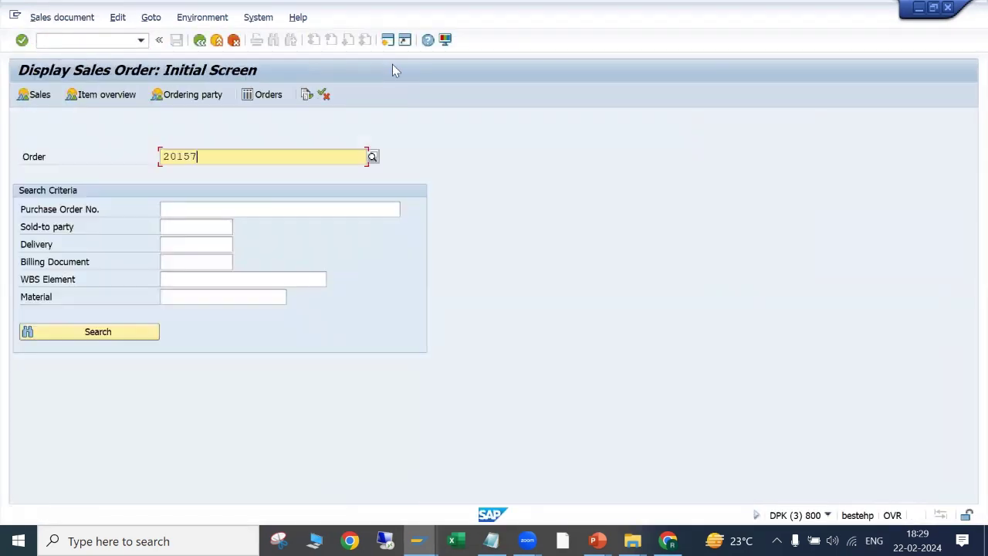
pyautogui.press('Return')
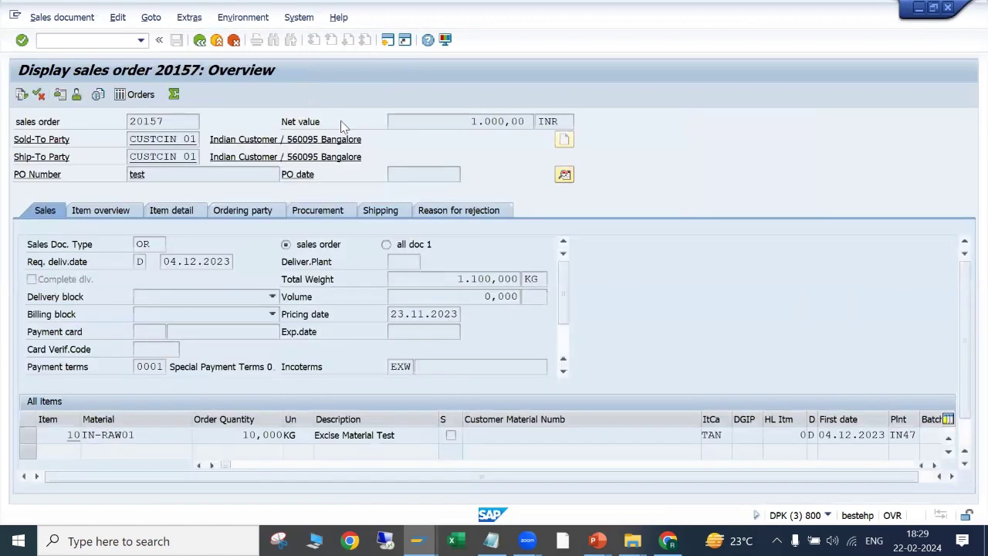
pyautogui.click(918, 10)
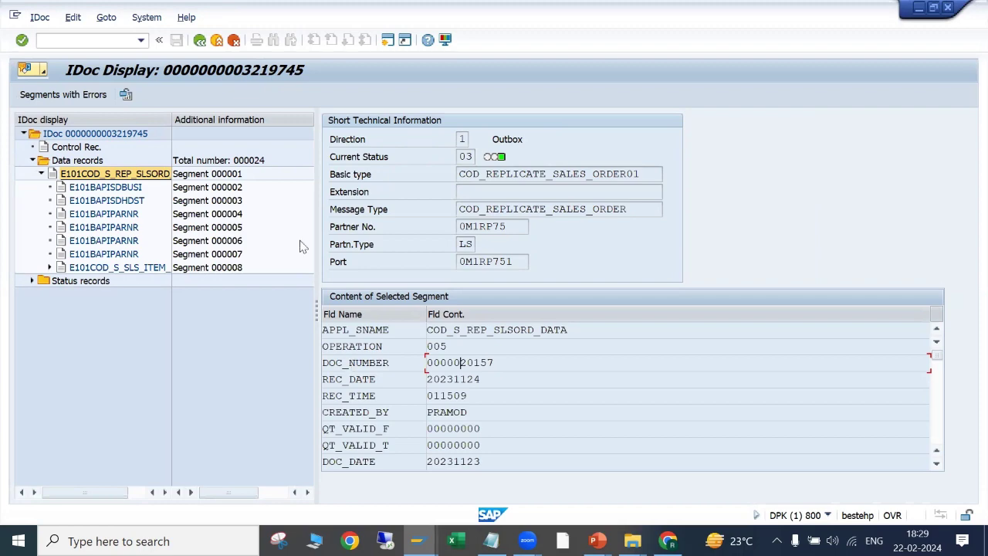
pyautogui.click(199, 40)
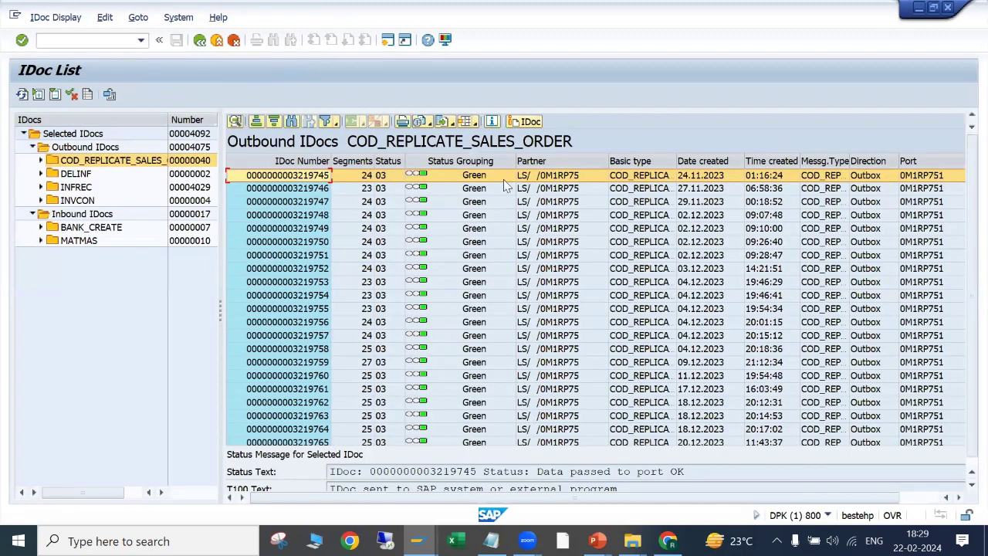
pyautogui.doubleClick(301, 180)
pyautogui.click(32, 160)
pyautogui.click(41, 173)
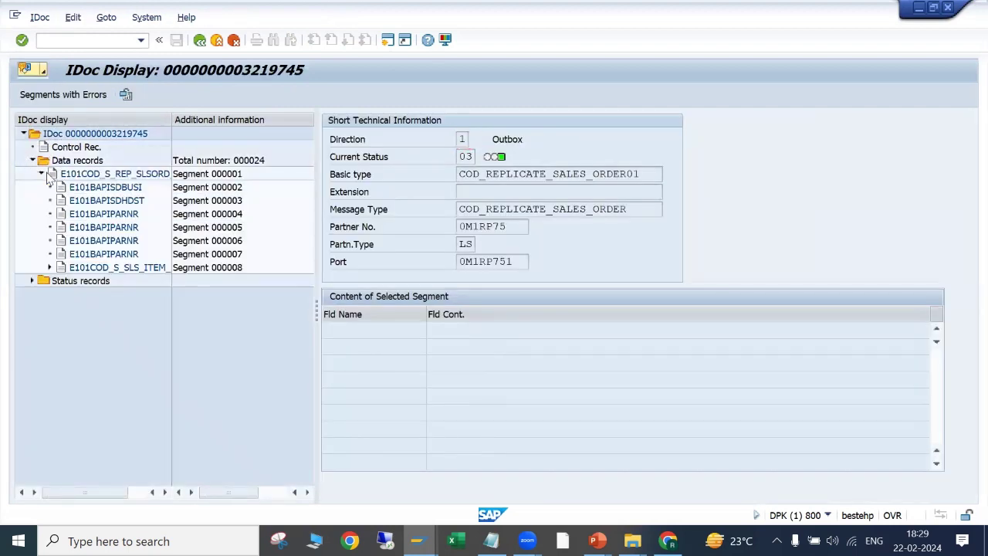
pyautogui.click(49, 174)
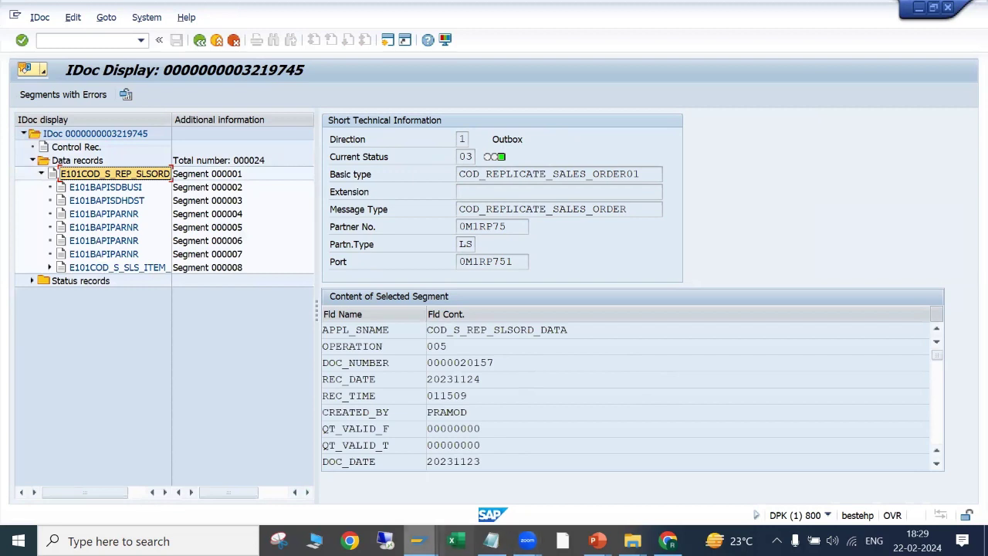
# Copy message type COD_REPLICATE_SALES_ORDER from the displayed IDoc into the Logical Message criterion of the IDoc search.
pyautogui.moveTo(417, 541)
pyautogui.click(432, 491)
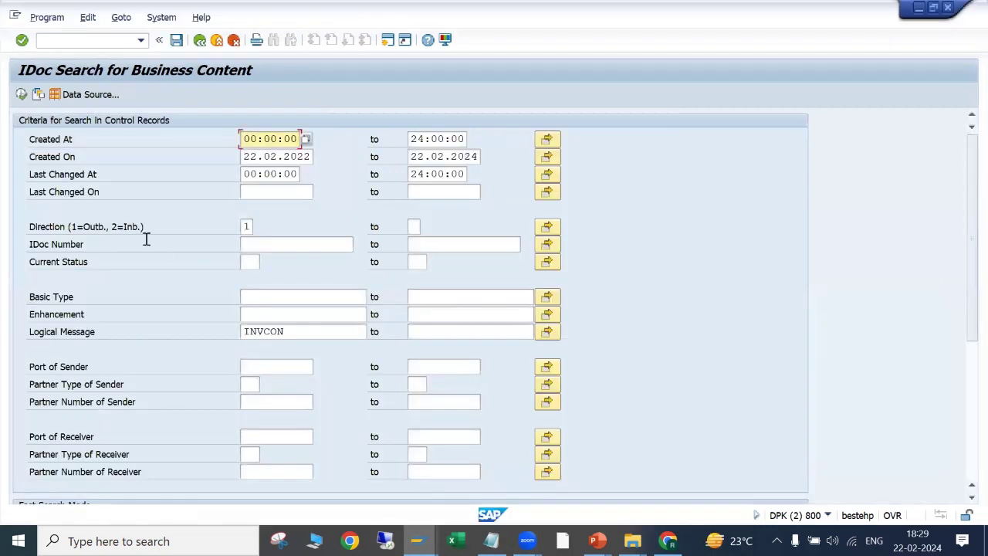
pyautogui.click(252, 229)
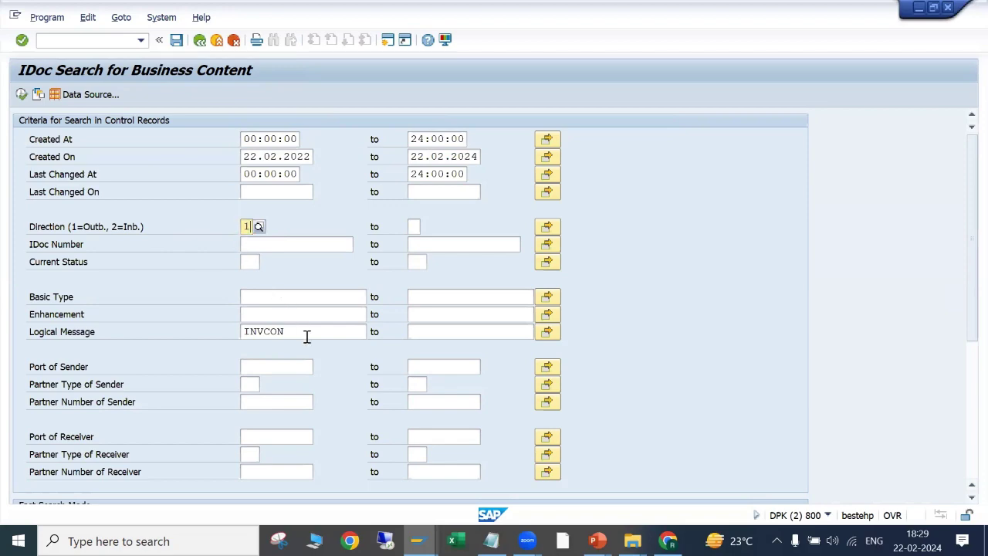
pyautogui.hotkey('alt', 'Tab')
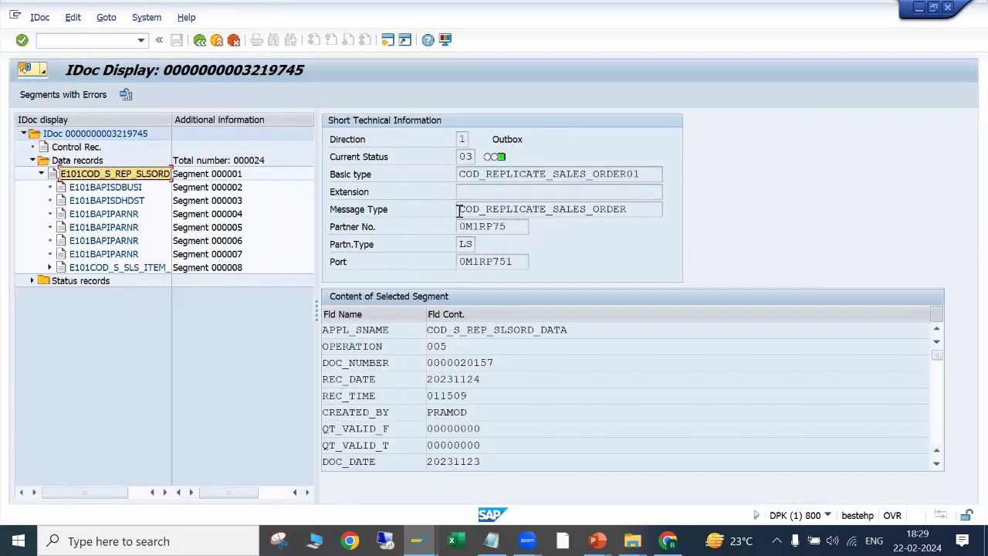
pyautogui.moveTo(460, 210); pyautogui.dragTo(640, 210)
pyautogui.hotkey('alt', 'Tab')
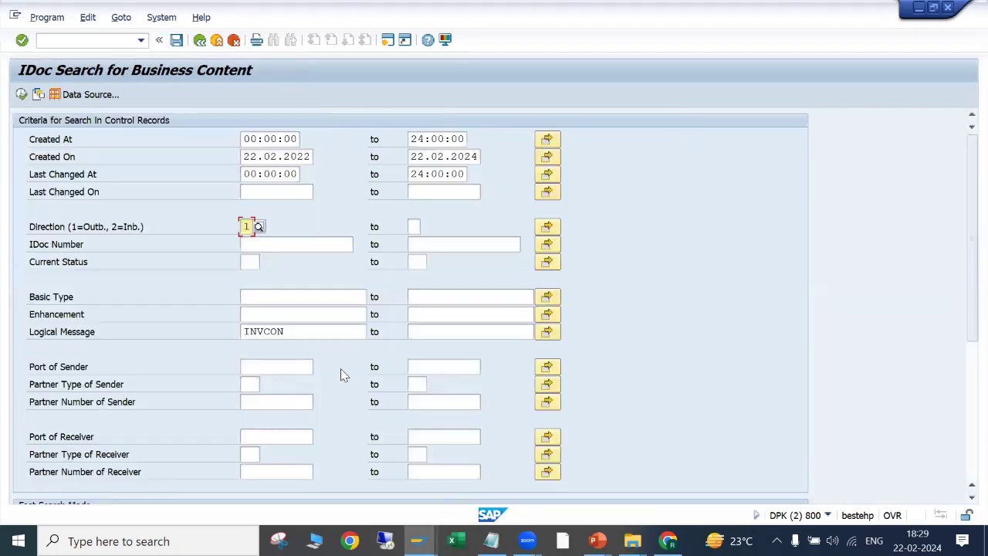
pyautogui.doubleClick(241, 334)
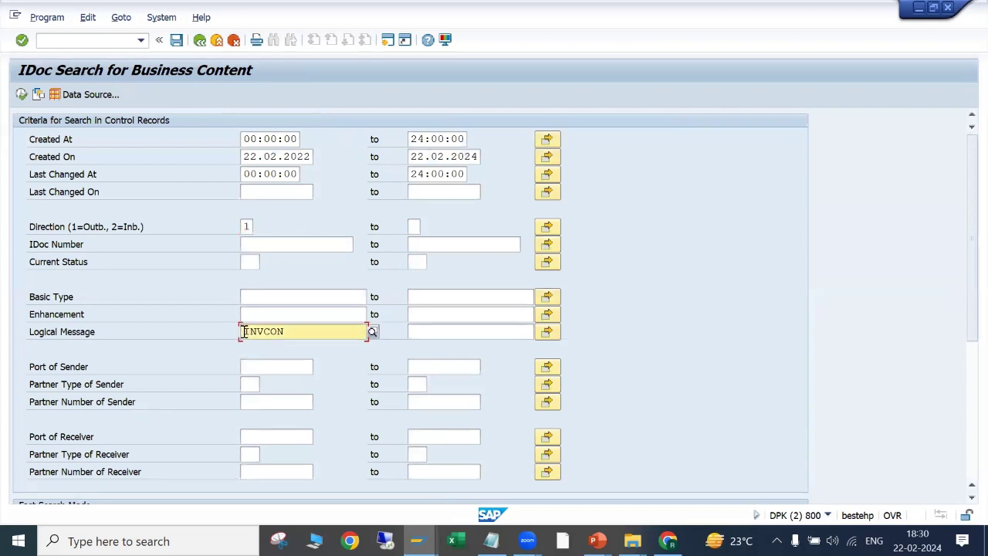
pyautogui.hotkey('ctrl', 'v')
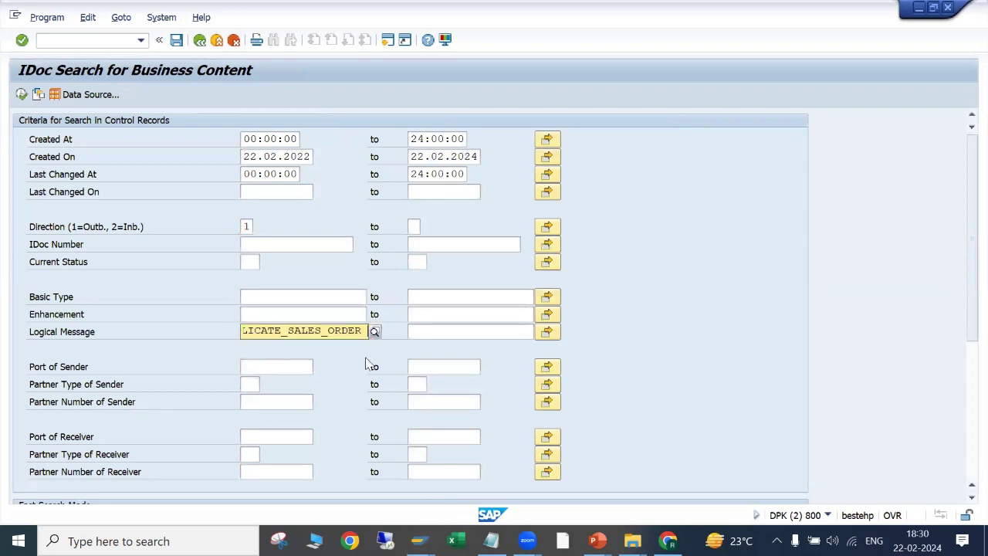
pyautogui.click(375, 364)
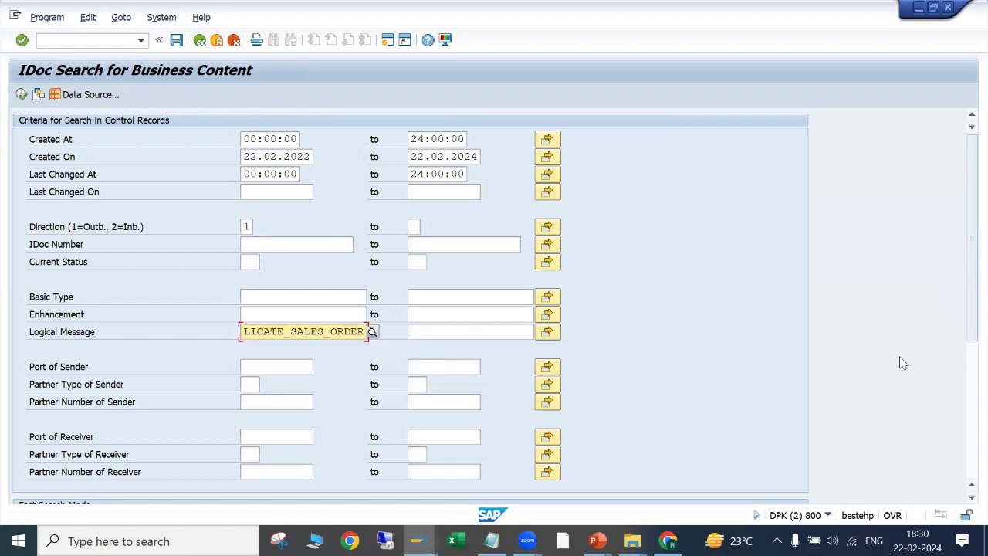
# Replace the segment in the data record search criteria with E101COD_S_REP_SLSORD_DATA, the first data segment of the displayed IDoc.
pyautogui.moveTo(968, 333); pyautogui.dragTo(966, 453)
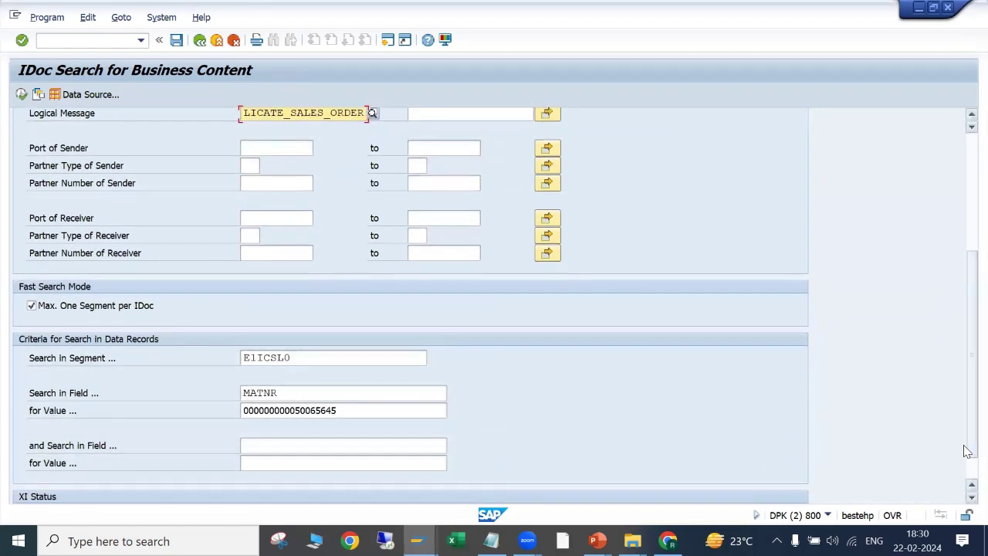
pyautogui.click(73, 358)
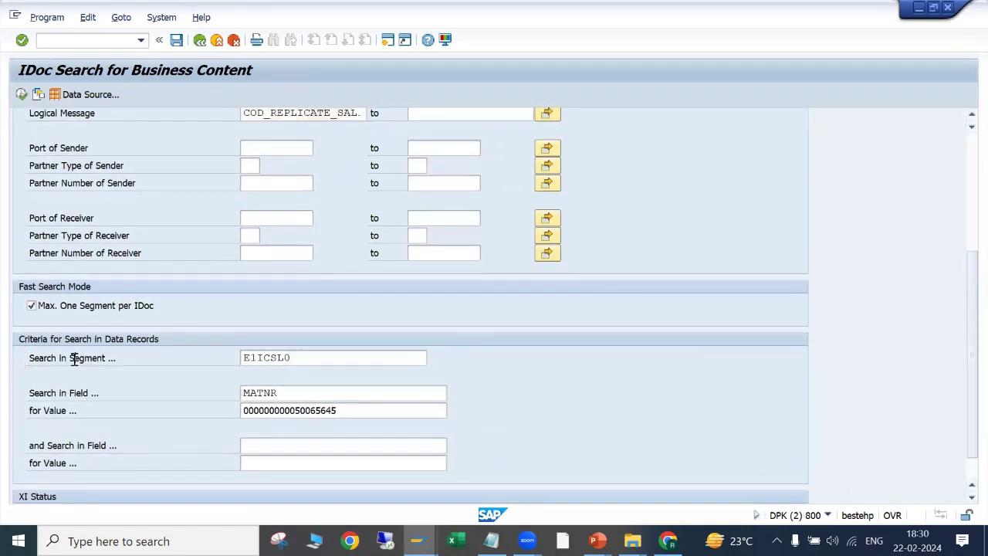
pyautogui.press('F8')
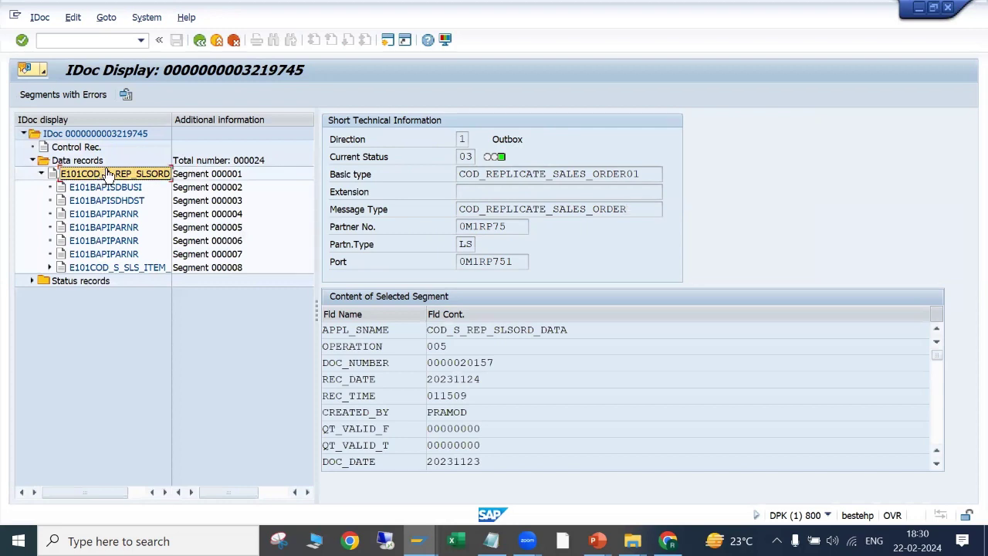
pyautogui.press('F3')
pyautogui.click(244, 357)
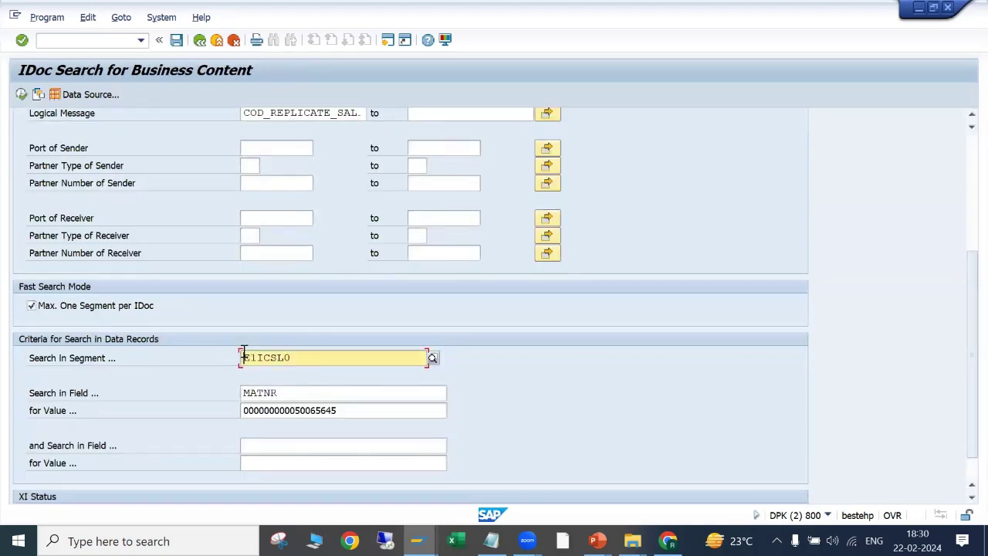
pyautogui.write('E101COD_S_REP_SLSORD_DATA')
# Copy the field name DOC_NUMBER from the displayed IDoc segment and enter it as the first search field.
pyautogui.press('F8')
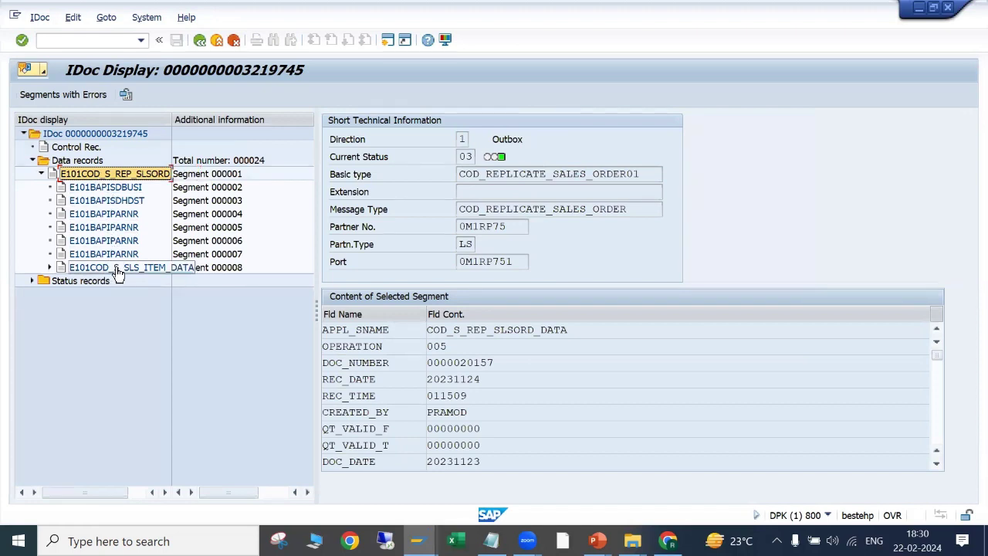
pyautogui.click(110, 176)
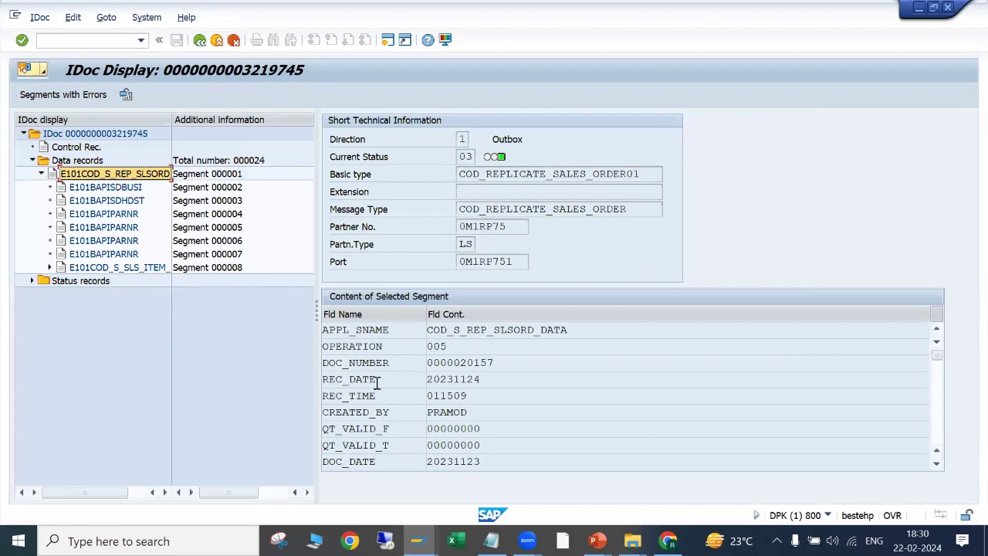
pyautogui.moveTo(404, 366); pyautogui.dragTo(320, 366)
pyautogui.hotkey('ctrl', 'c')
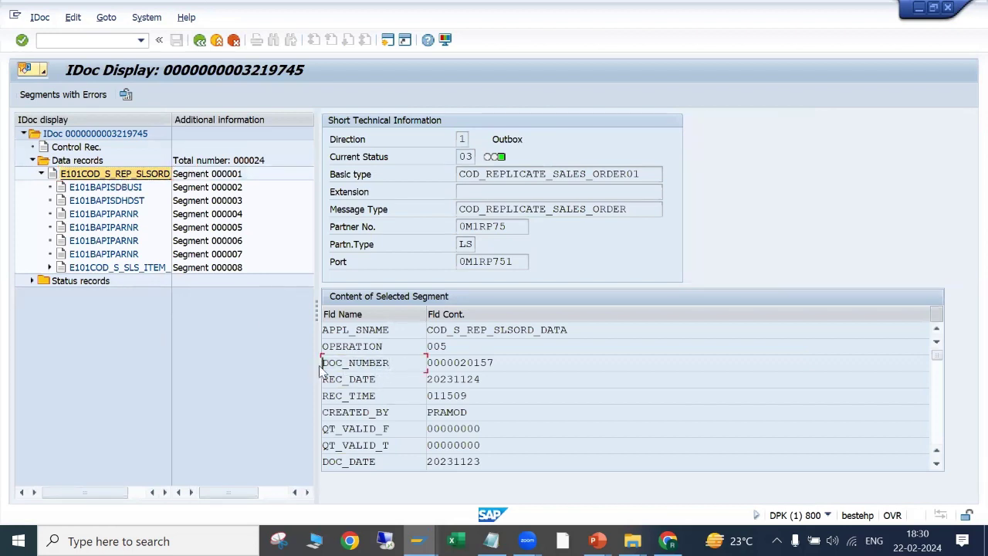
pyautogui.press('F3')
pyautogui.click(270, 393)
pyautogui.doubleClick(273, 393)
pyautogui.hotkey('ctrl', 'v')
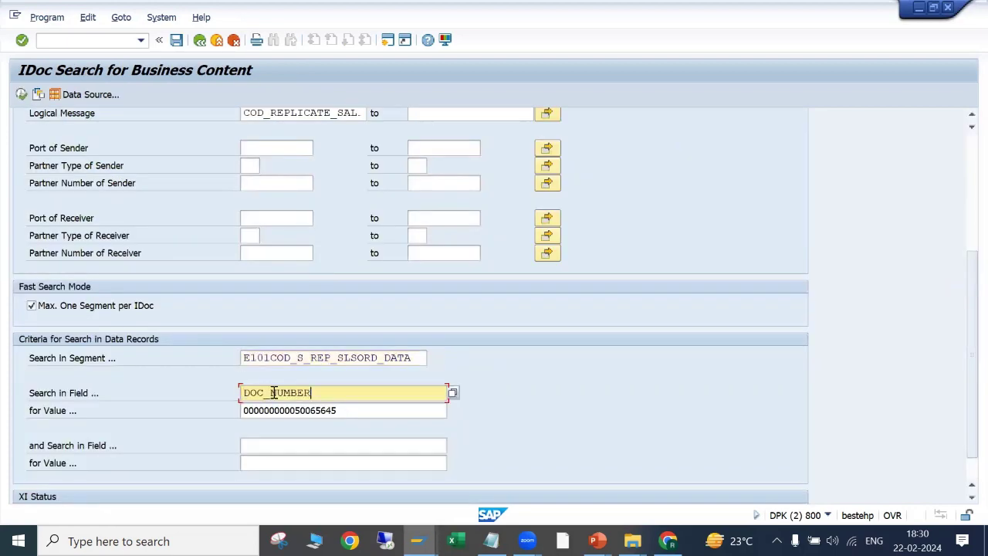
# Copy the DOC_NUMBER content from the displayed IDoc and enter this sales order number as the search value.
pyautogui.press('F8')
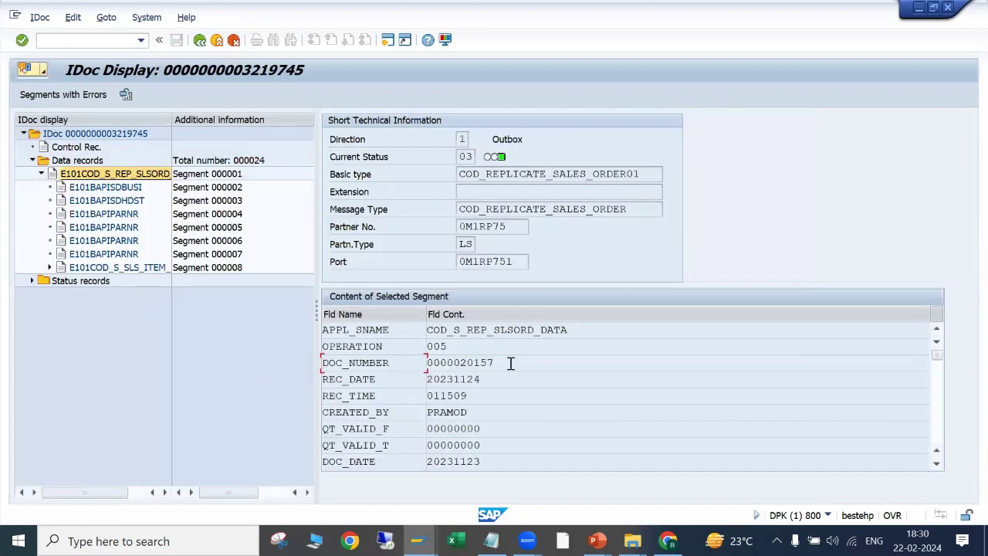
pyautogui.press('F3')
pyautogui.doubleClick(316, 406)
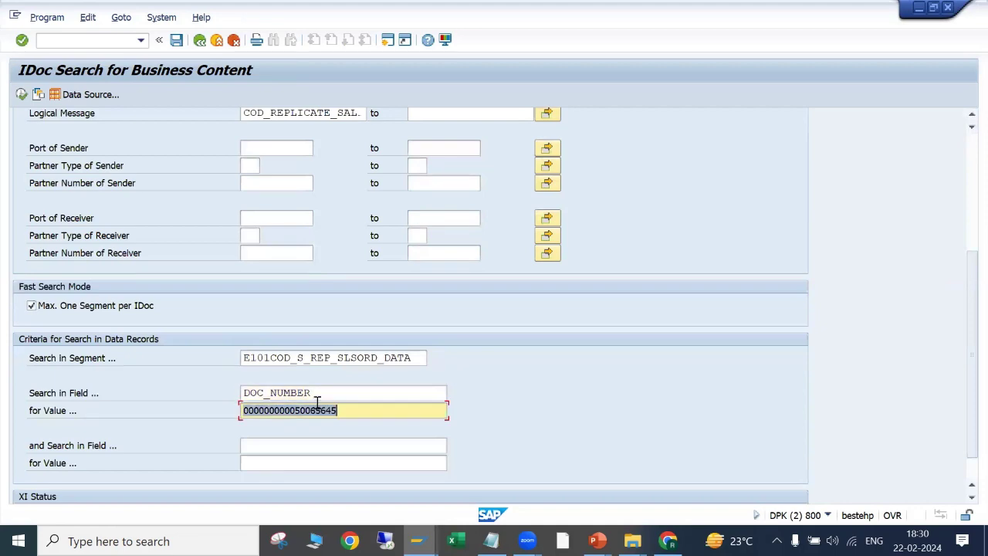
pyautogui.hotkey('ctrl', 'v')
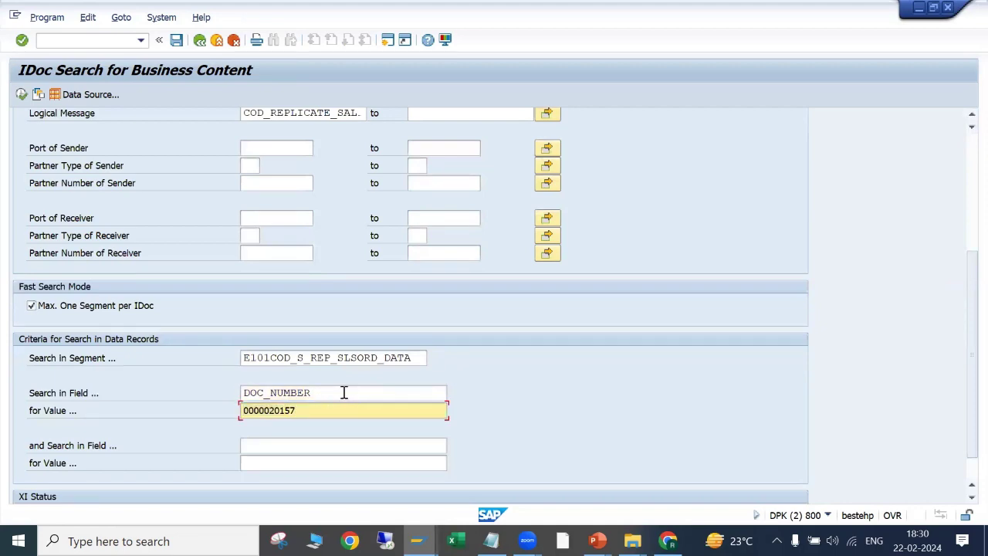
# Execute the IDoc search by sales order number, then open the IDoc in the results and expand its data records.
pyautogui.scroll(5, 351, 390)
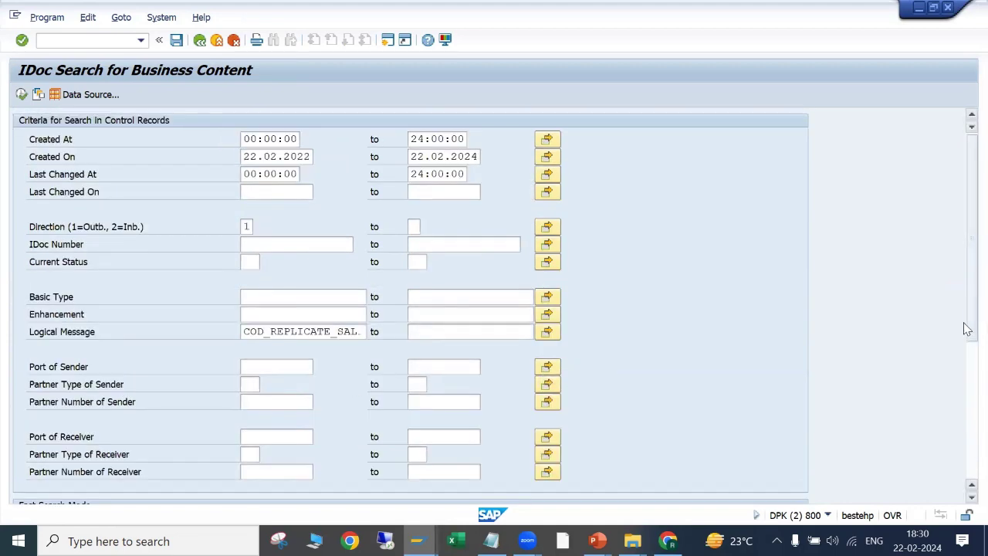
pyautogui.moveTo(966, 330); pyautogui.dragTo(841, 312)
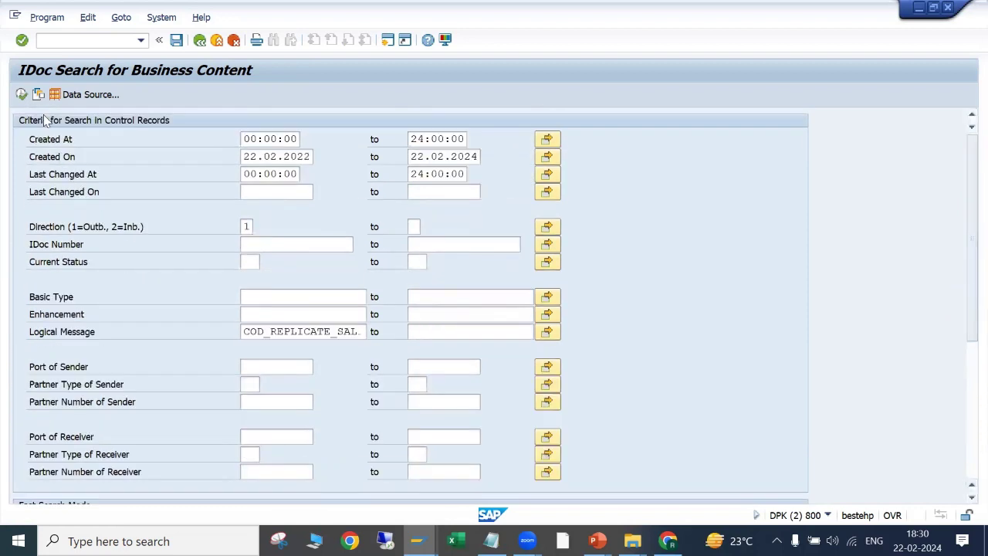
pyautogui.click(21, 95)
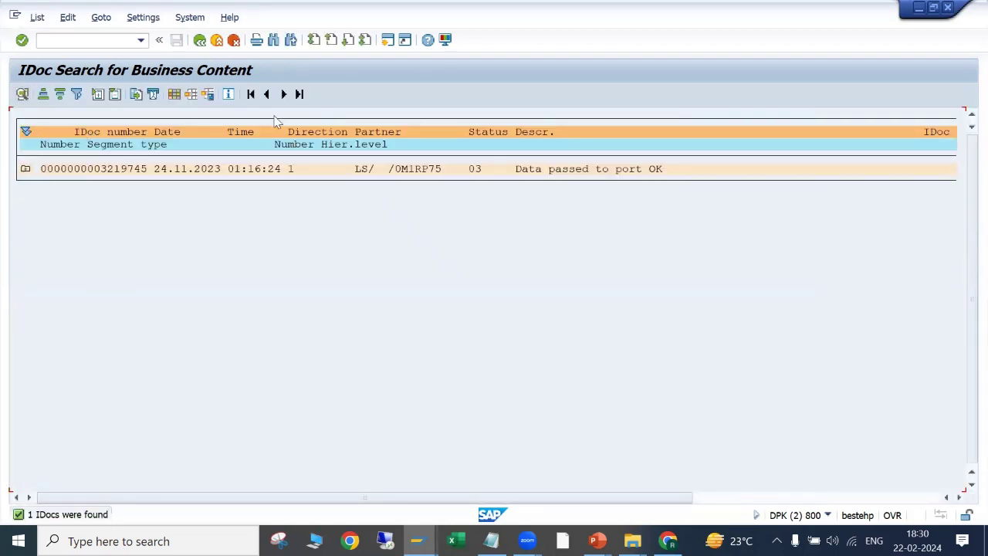
pyautogui.doubleClick(59, 170)
pyautogui.click(32, 160)
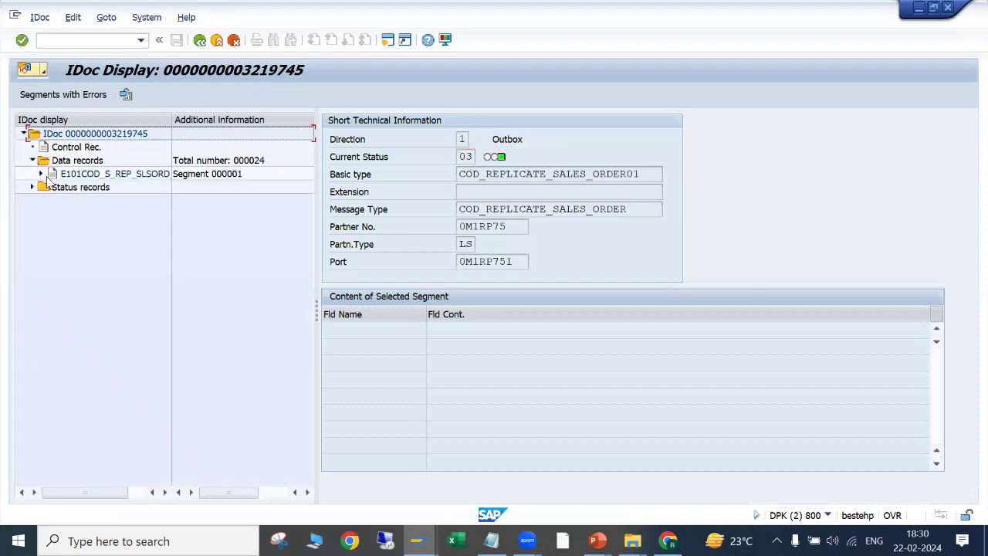
# Expand the first data segment of the found IDoc, then leave the display and start transaction WE19.
pyautogui.click(46, 174)
pyautogui.click(42, 174)
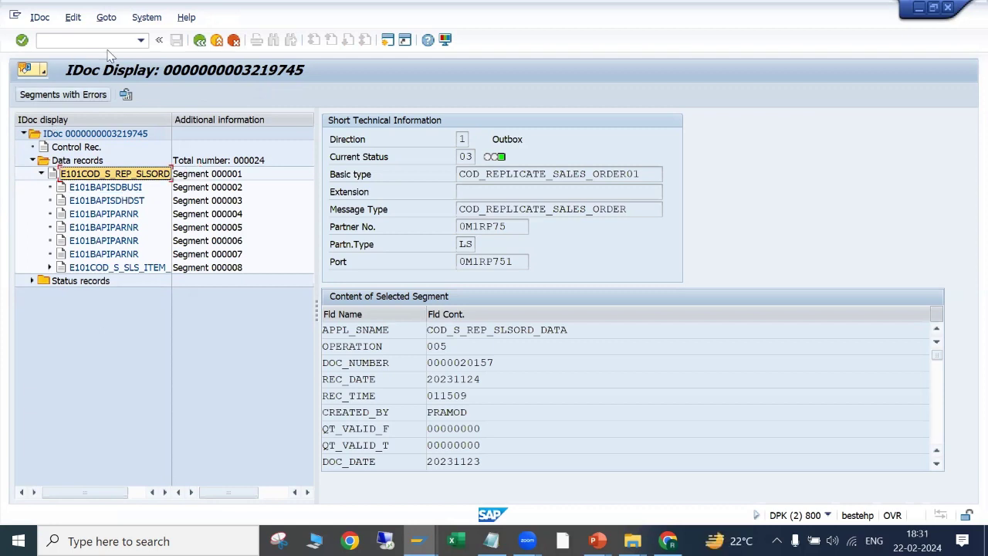
pyautogui.click(200, 39)
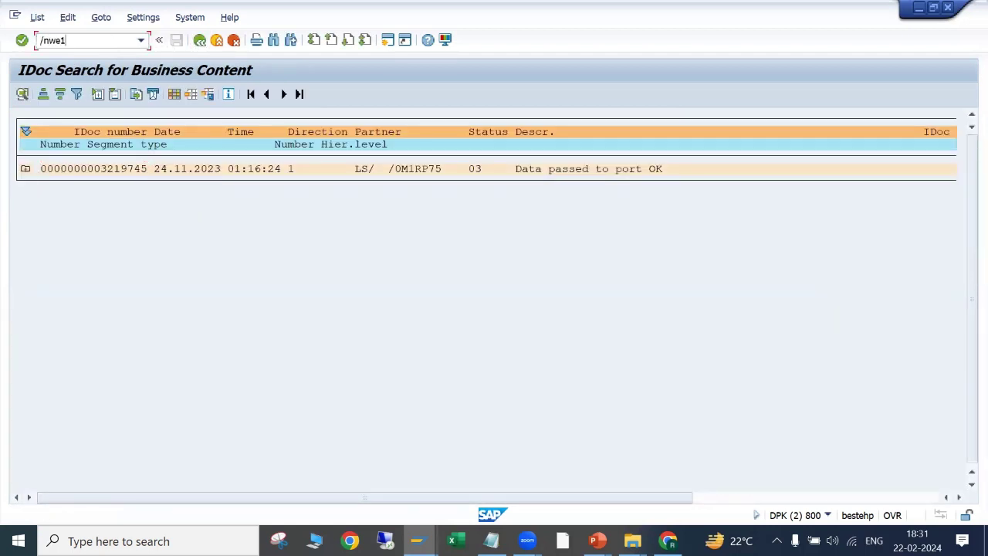
pyautogui.write('9')
pyautogui.press('Return')
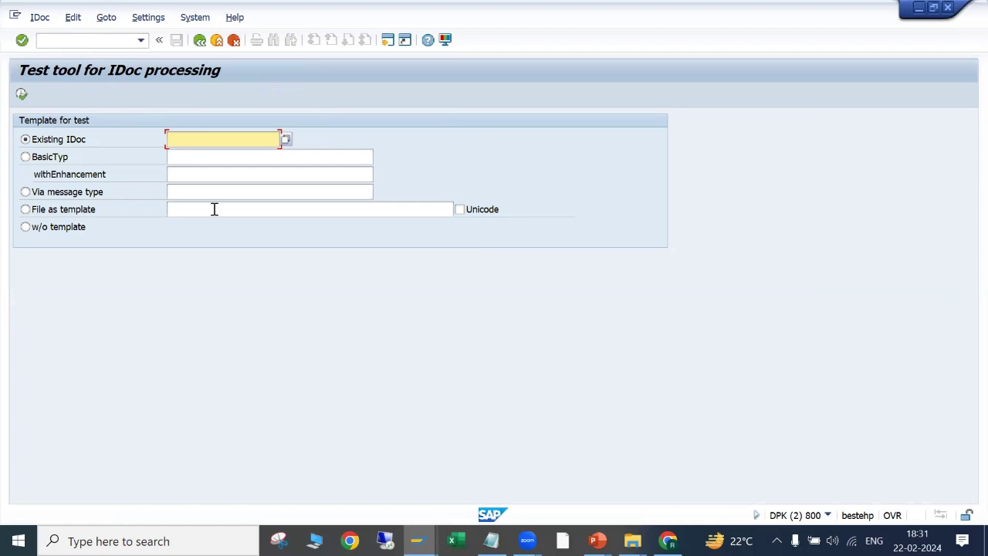
# Copy IDoc number 3219745 from the control record in the other session and enter it as the existing IDoc template.
pyautogui.click(418, 541)
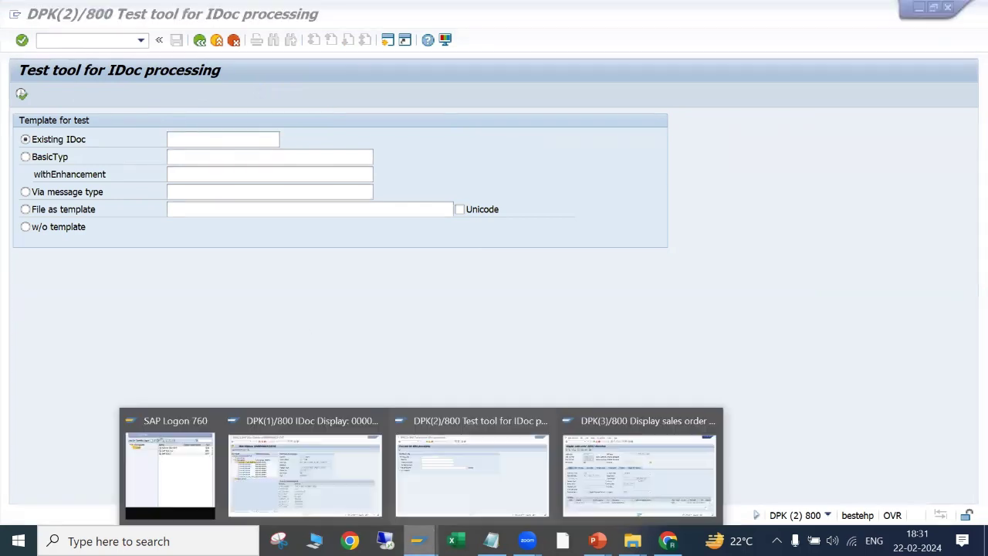
pyautogui.click(314, 498)
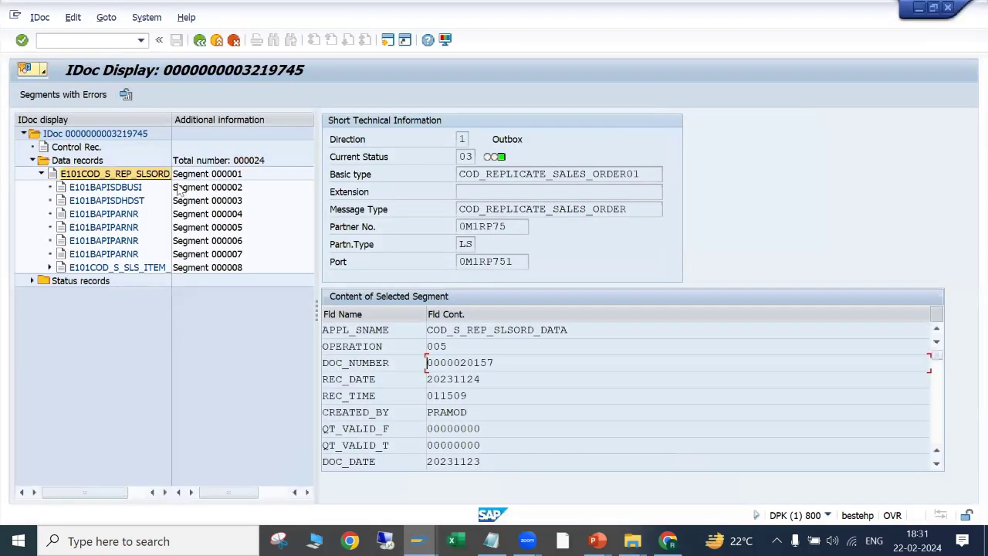
pyautogui.doubleClick(77, 148)
pyautogui.moveTo(229, 119); pyautogui.dragTo(171, 122)
pyautogui.hotkey('ctrl', 'c')
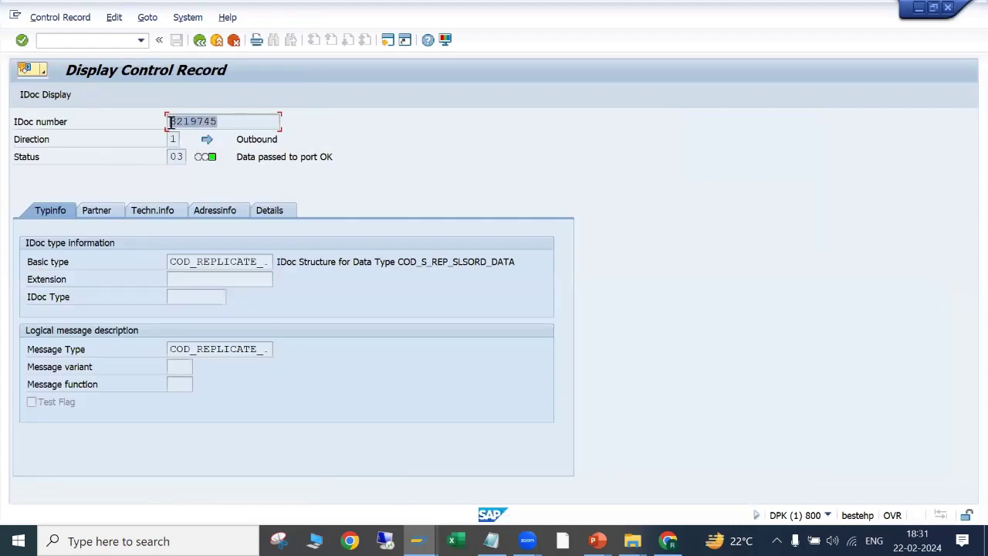
pyautogui.click(169, 122)
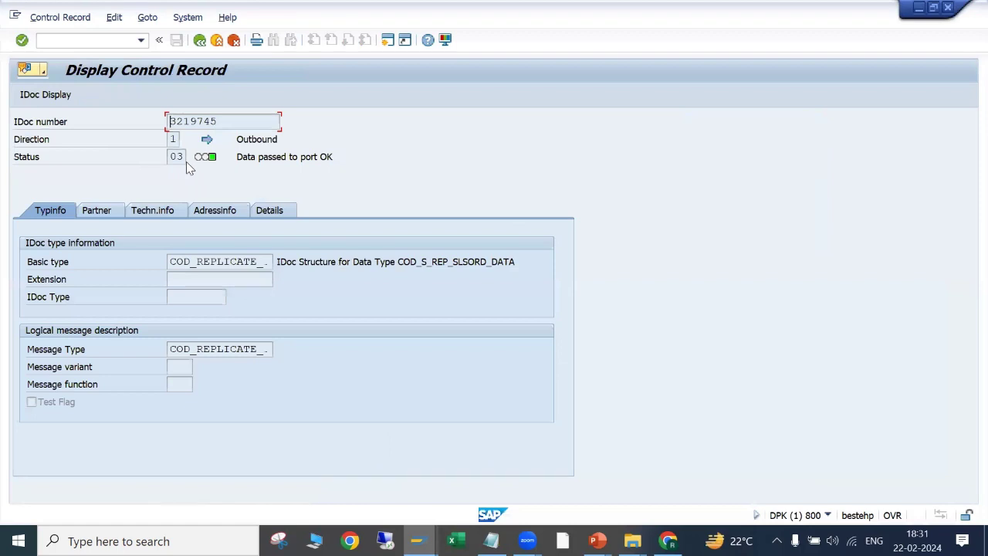
pyautogui.hotkey('alt', 'Tab')
pyautogui.hotkey('ctrl', 'v')
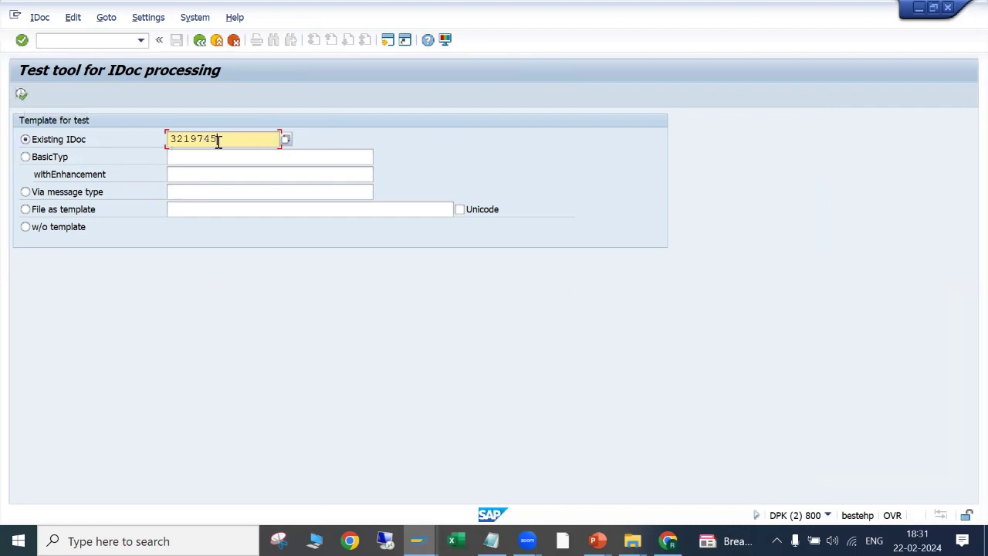
# Load the template IDoc and send one copy through standard outbound processing, with immediate processing enabled.
pyautogui.click(22, 96)
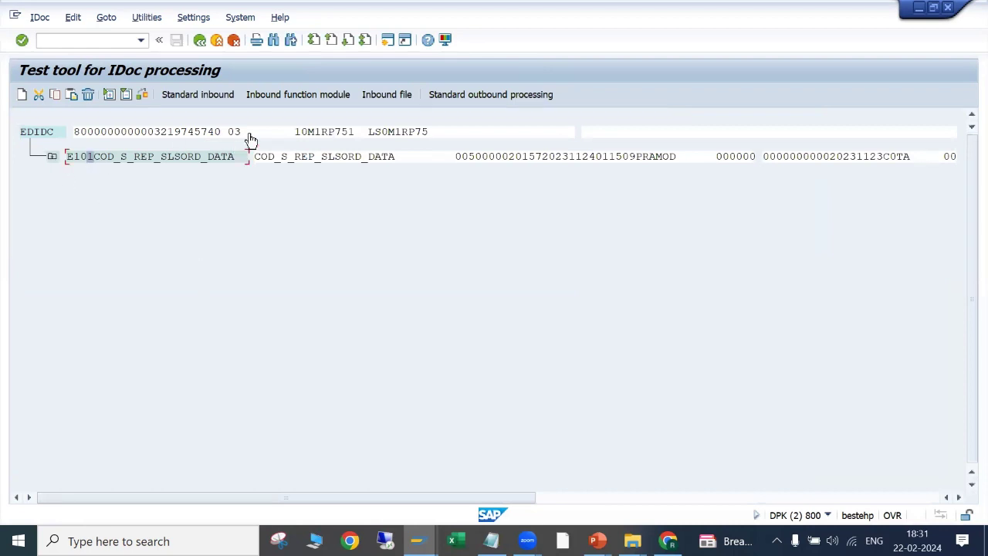
pyautogui.click(461, 95)
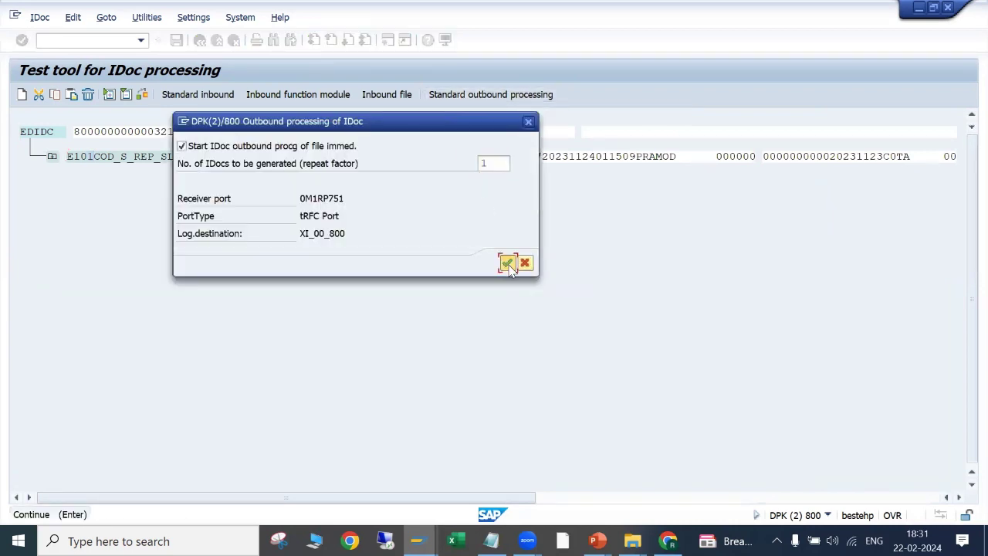
pyautogui.click(508, 264)
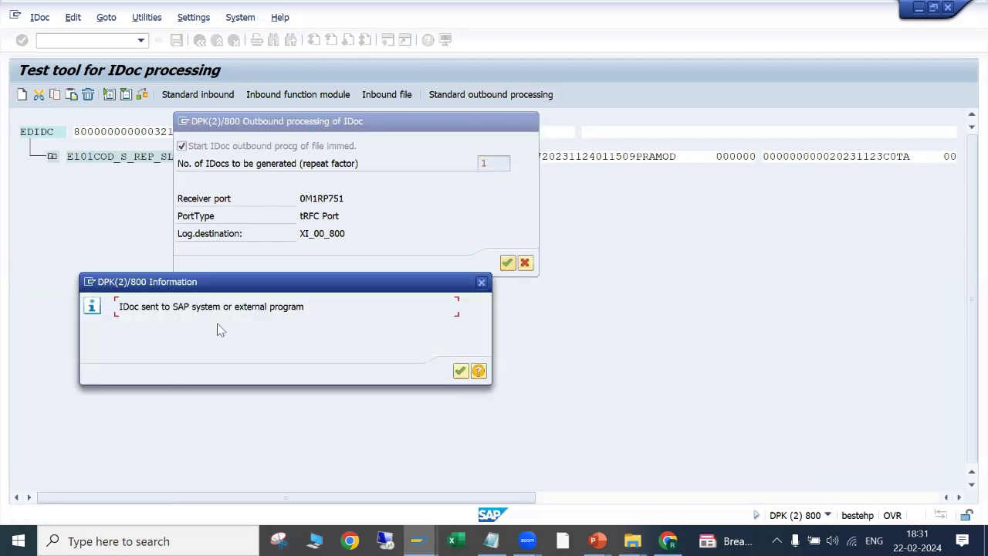
pyautogui.click(461, 371)
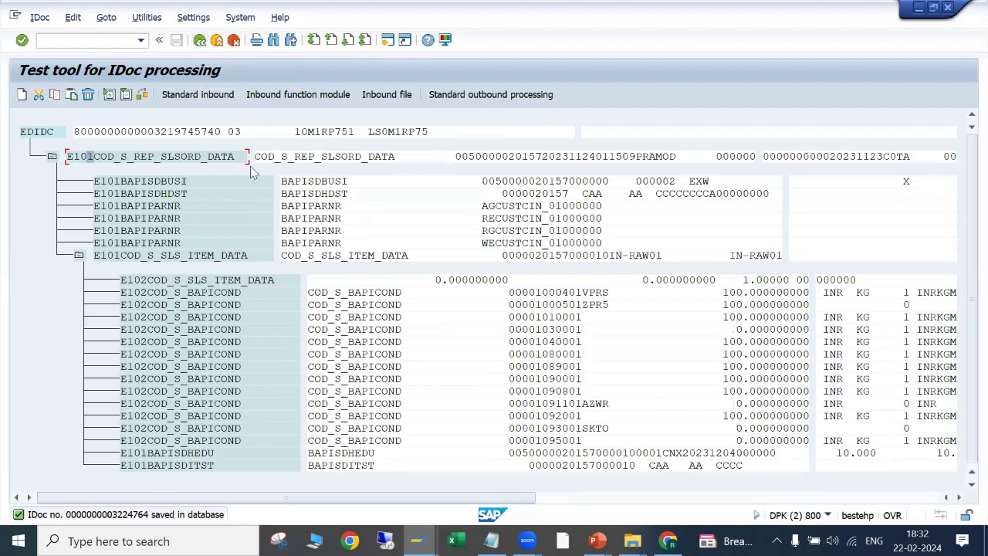
# Load the newly generated outbound IDoc in the test tool and review the fields of its E101COD_S_REP_SLSORD_DATA segment.
pyautogui.press('F3')
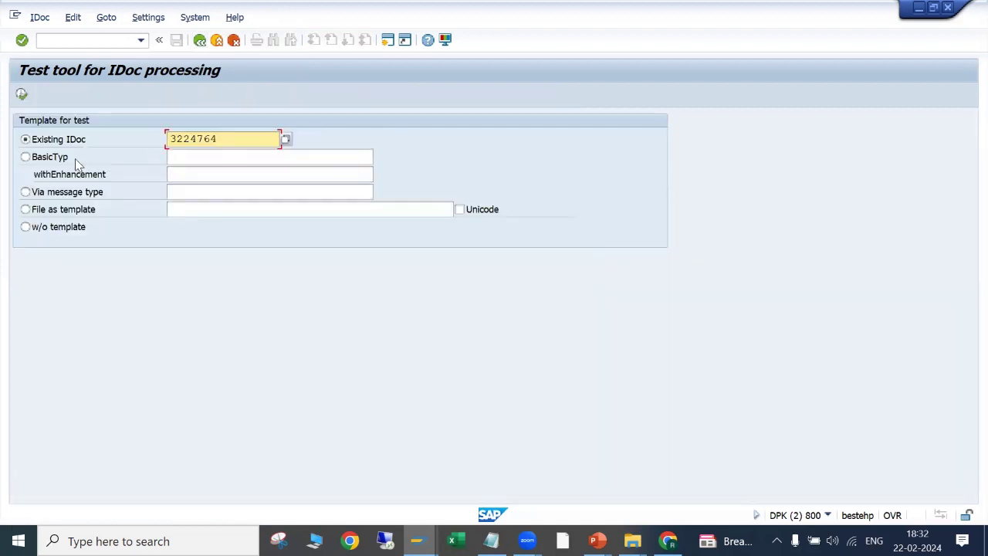
pyautogui.click(22, 94)
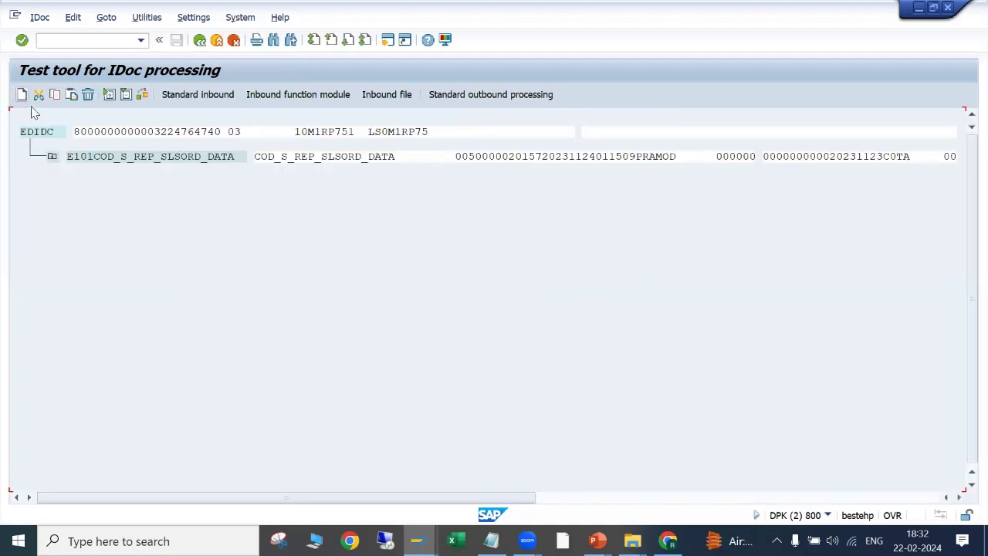
pyautogui.click(52, 156)
pyautogui.doubleClick(113, 158)
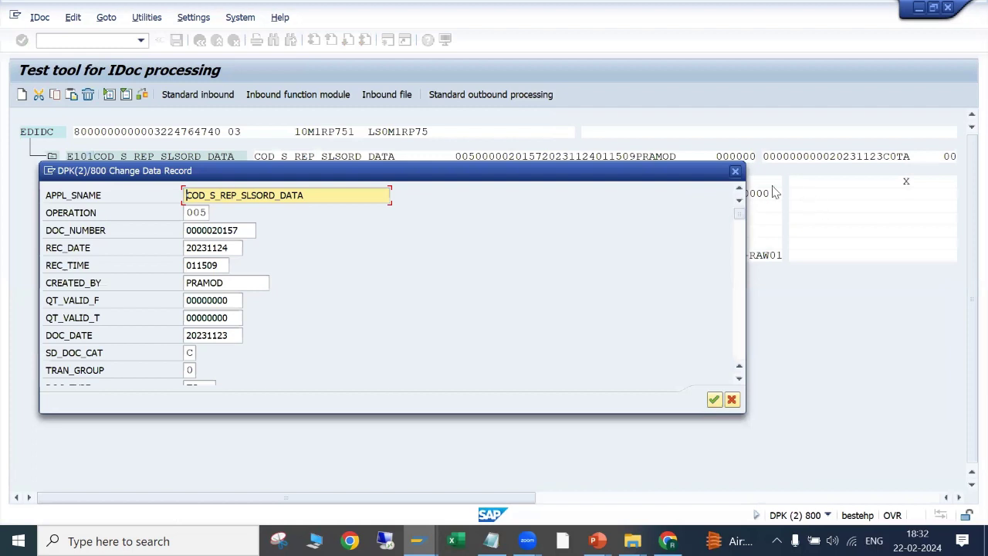
pyautogui.click(736, 171)
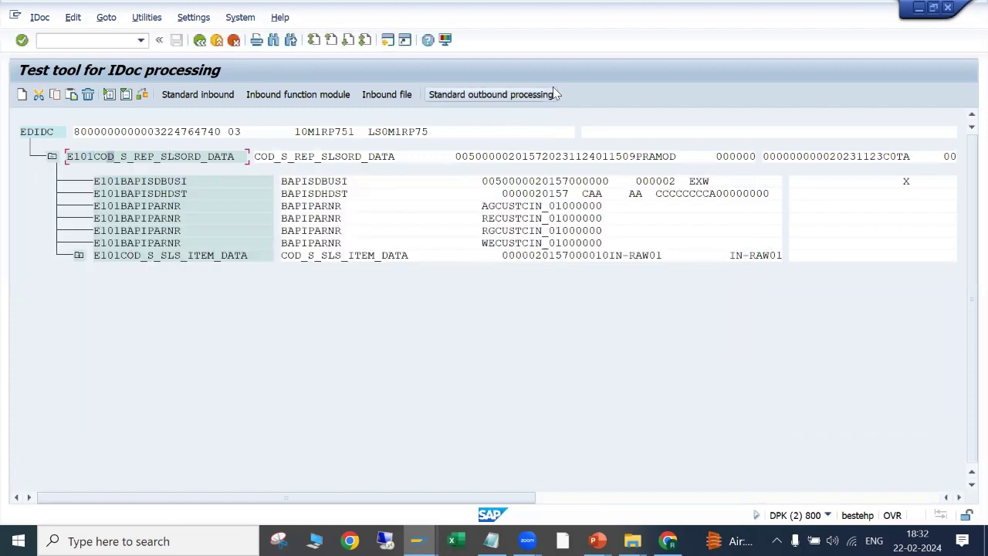
pyautogui.doubleClick(118, 159)
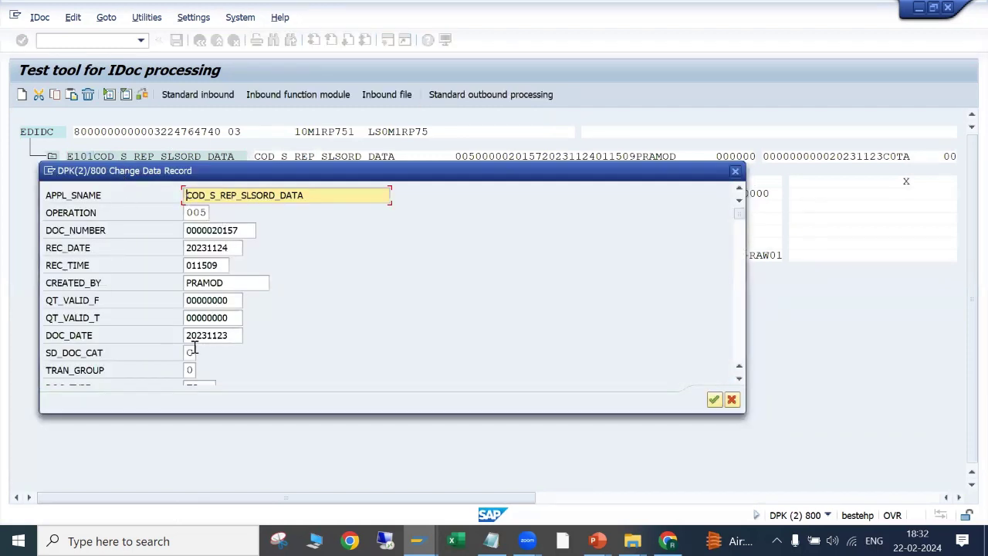
pyautogui.scroll(-6, 270, 369)
pyautogui.scroll(6, 270, 369)
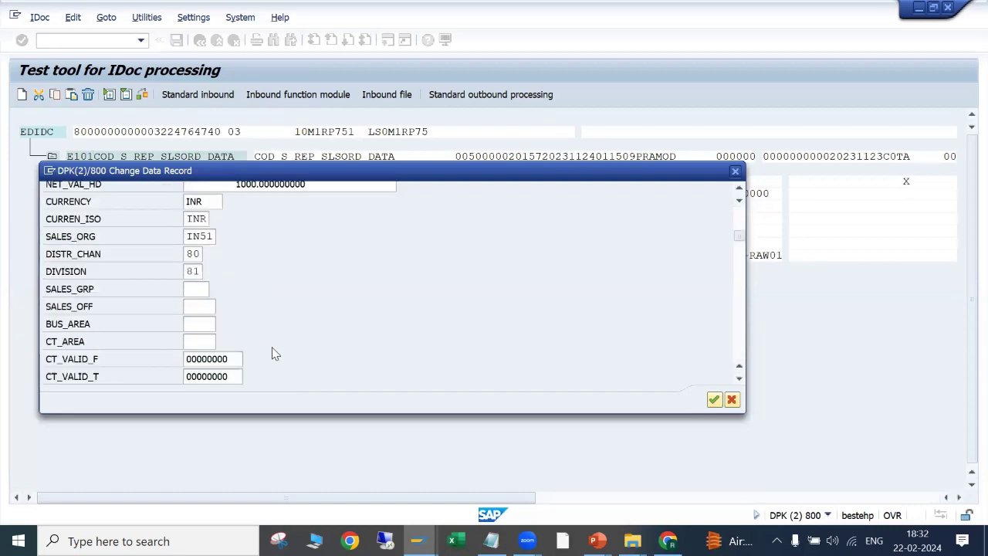
pyautogui.click(736, 172)
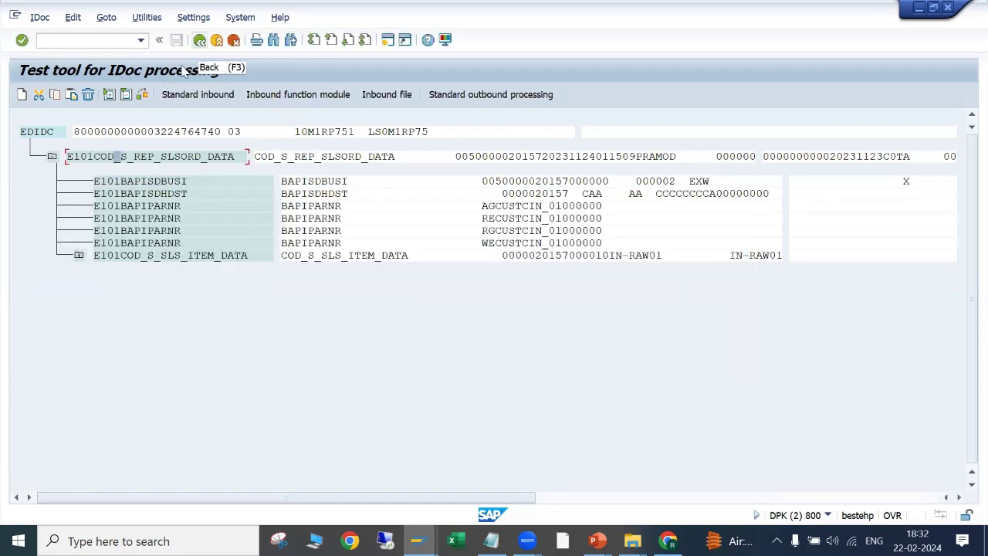
pyautogui.click(199, 40)
pyautogui.press('BackSpace')
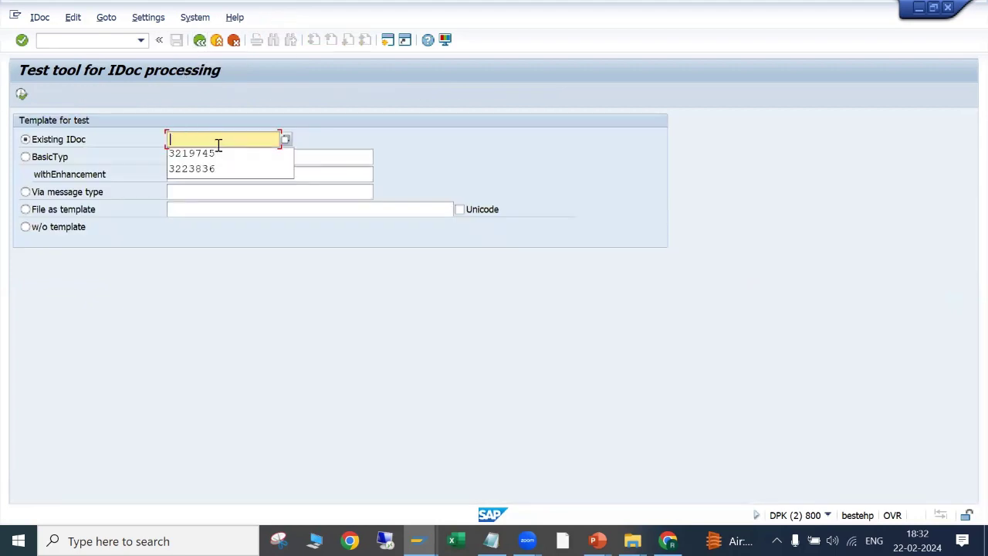
pyautogui.click(218, 150)
pyautogui.press('Return')
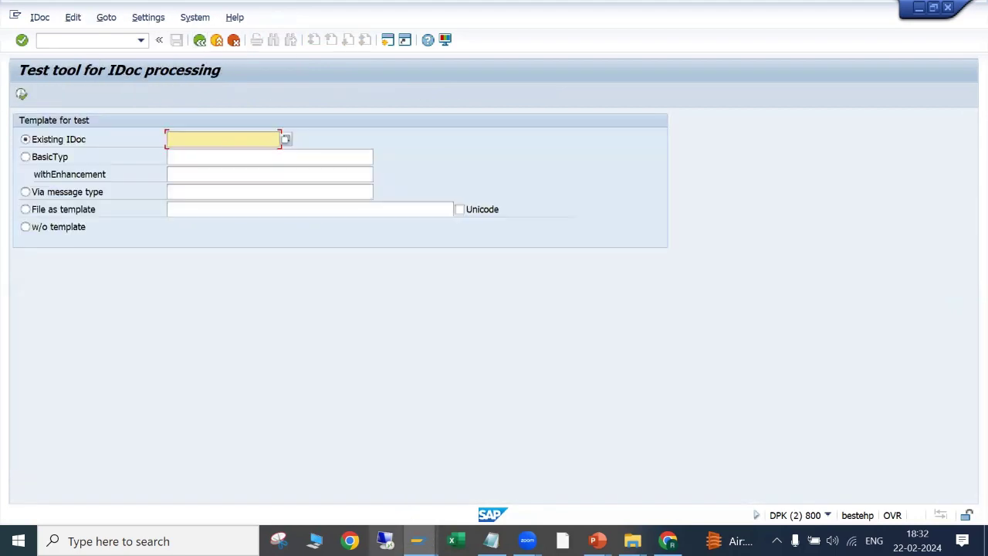
pyautogui.click(353, 498)
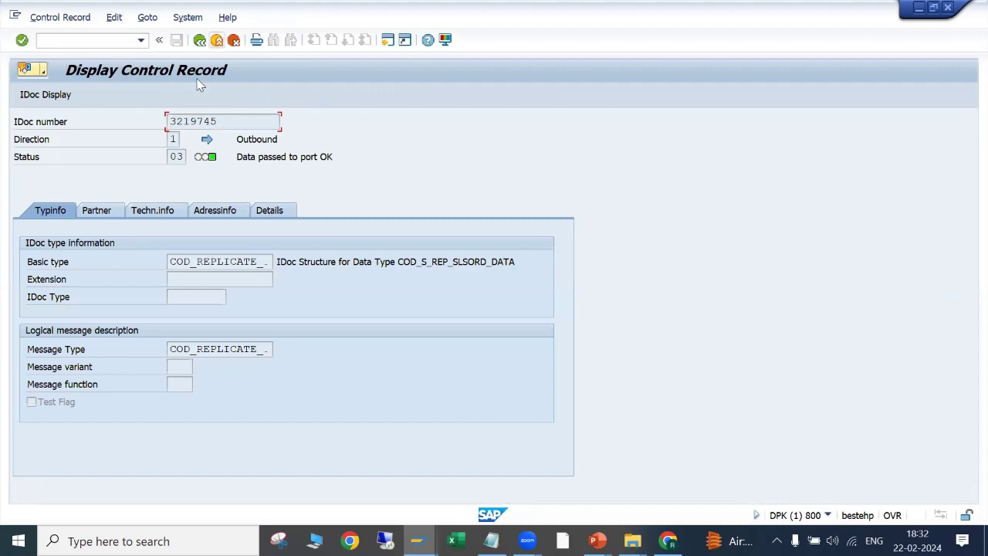
pyautogui.press('F3')
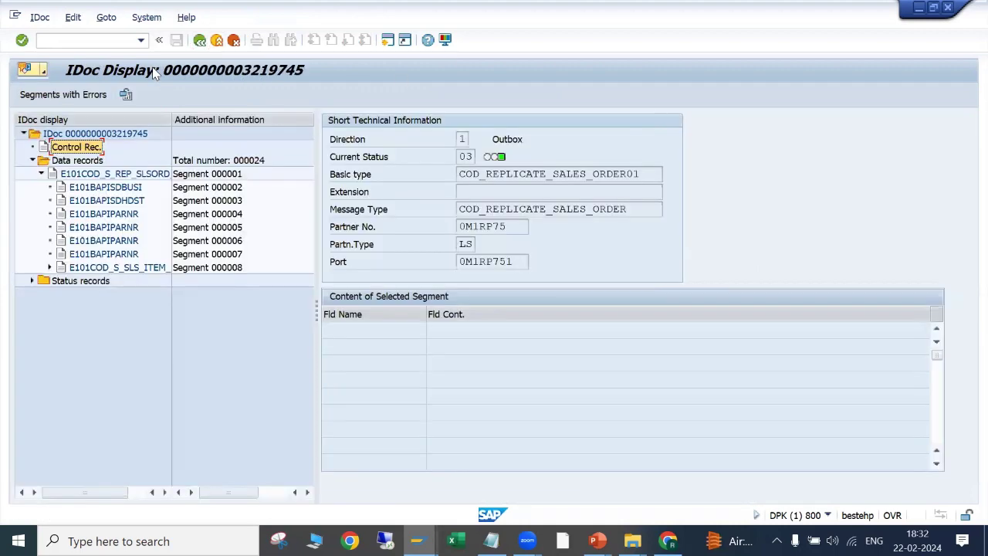
pyautogui.press('F3')
pyautogui.press('F3')
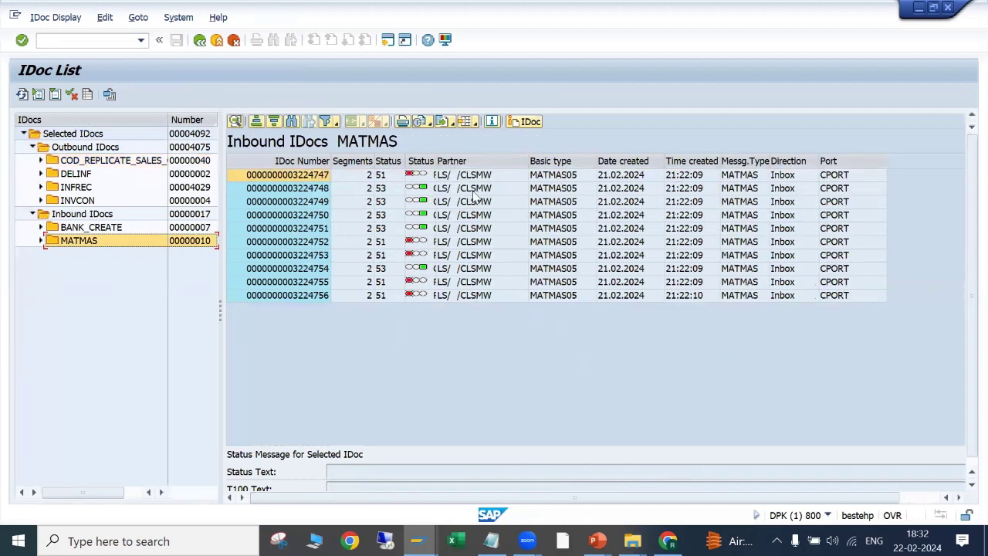
pyautogui.click(265, 191)
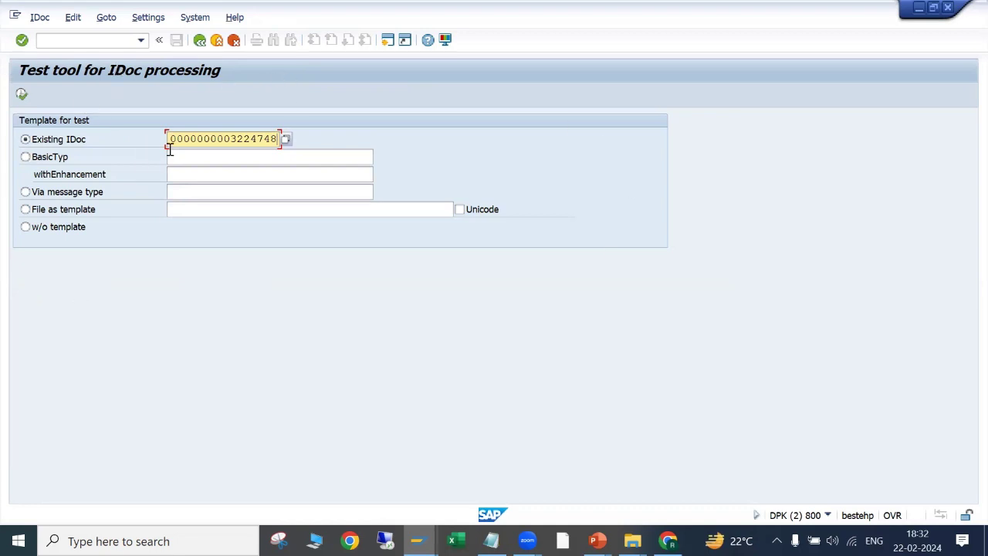
# Load the MATMAS IDoc in the test tool, review the fields of its E1MARAM segment, and close the record without changes.
pyautogui.click(23, 95)
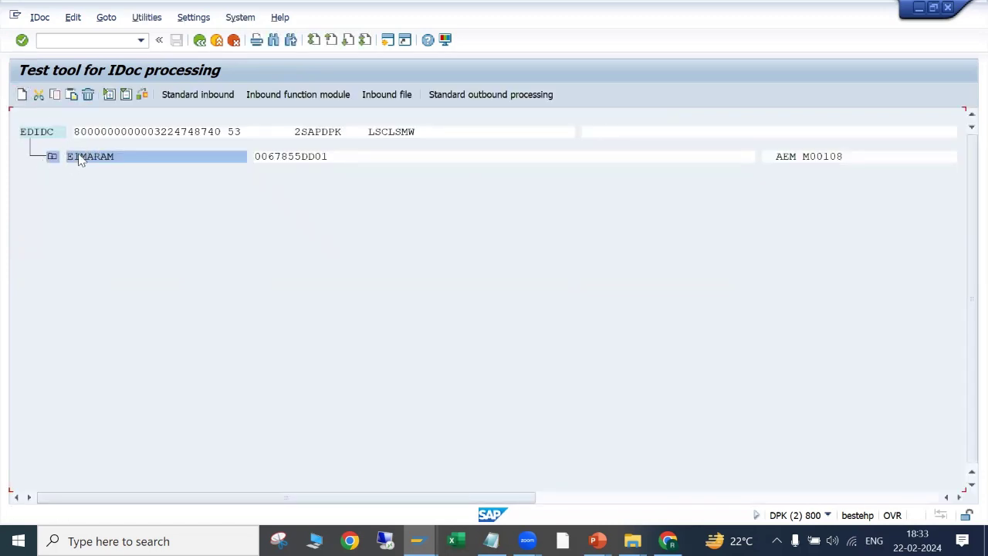
pyautogui.click(51, 156)
pyautogui.doubleClick(90, 157)
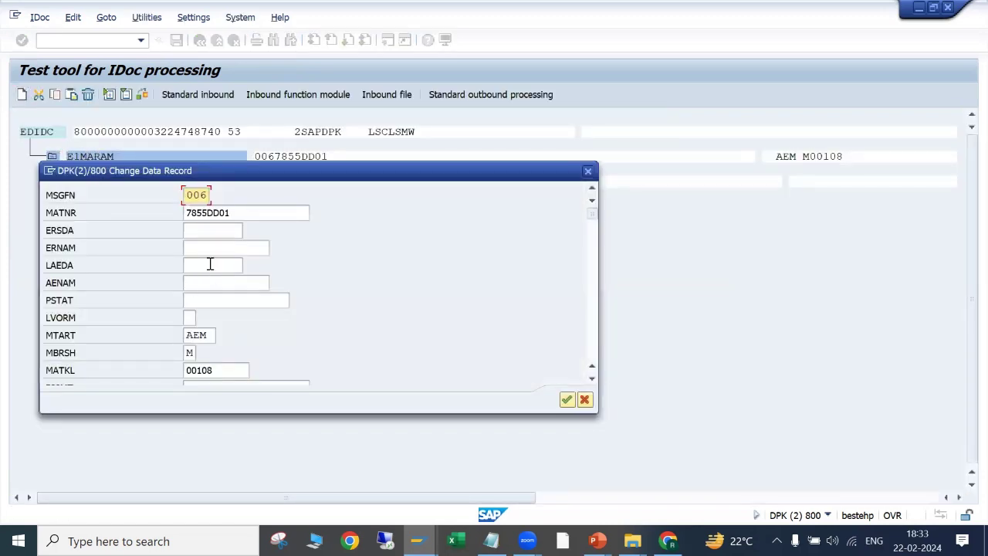
pyautogui.scroll(-5, 214, 243)
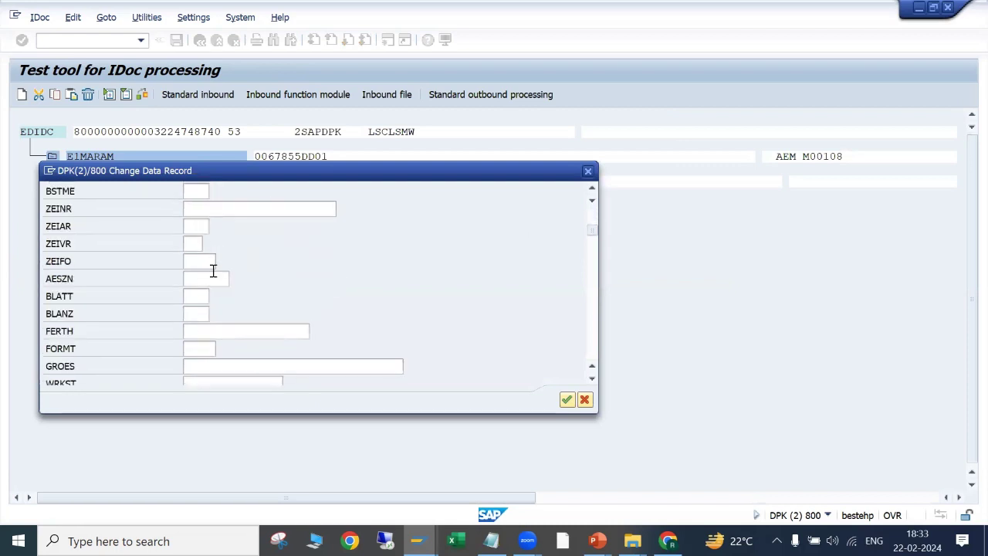
pyautogui.scroll(5, 213, 270)
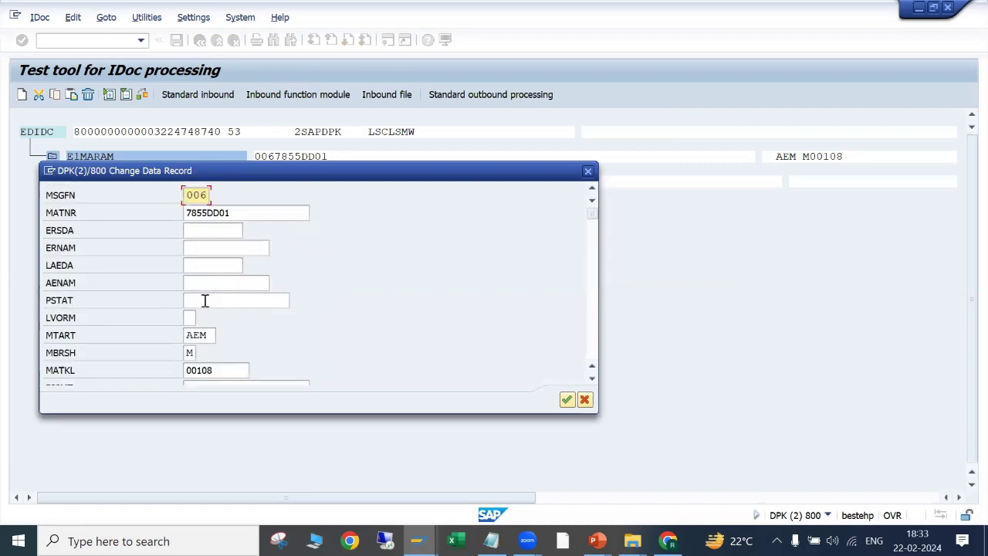
pyautogui.click(248, 213)
pyautogui.scroll(-3, 228, 273)
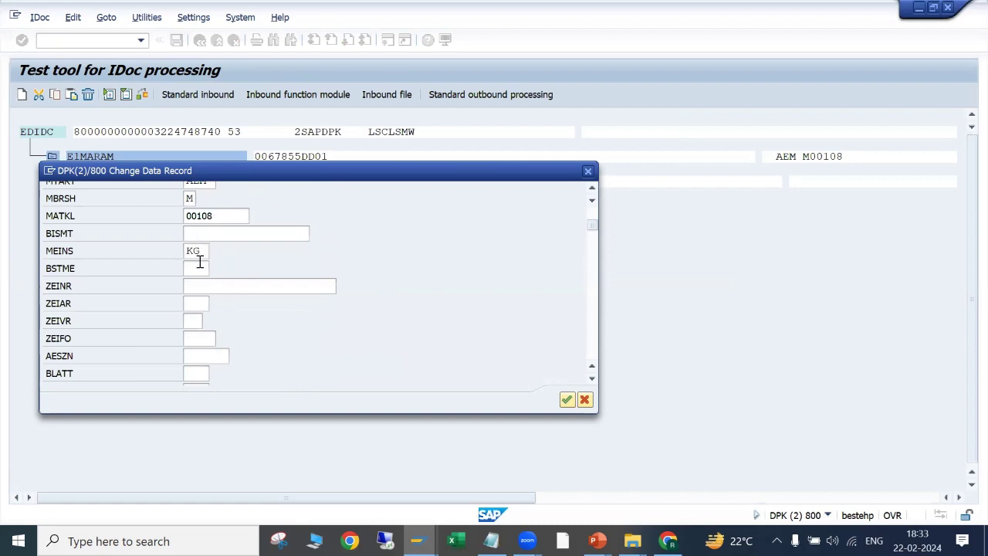
pyautogui.scroll(-6, 204, 259)
pyautogui.scroll(-10, 207, 271)
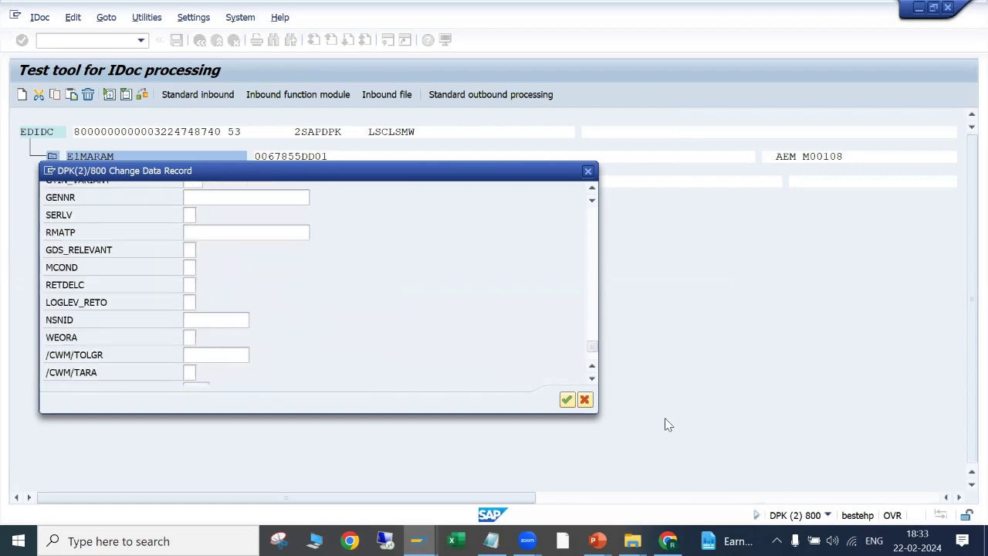
pyautogui.click(585, 400)
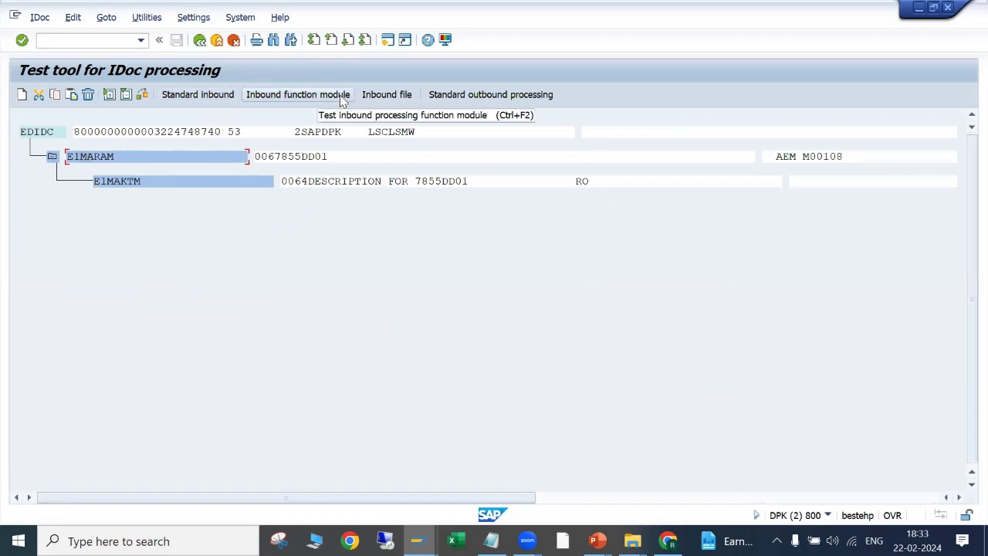
# Run standard inbound processing for the MATMAS IDoc using the partner profile of logical system CLSMW.
pyautogui.click(32, 134)
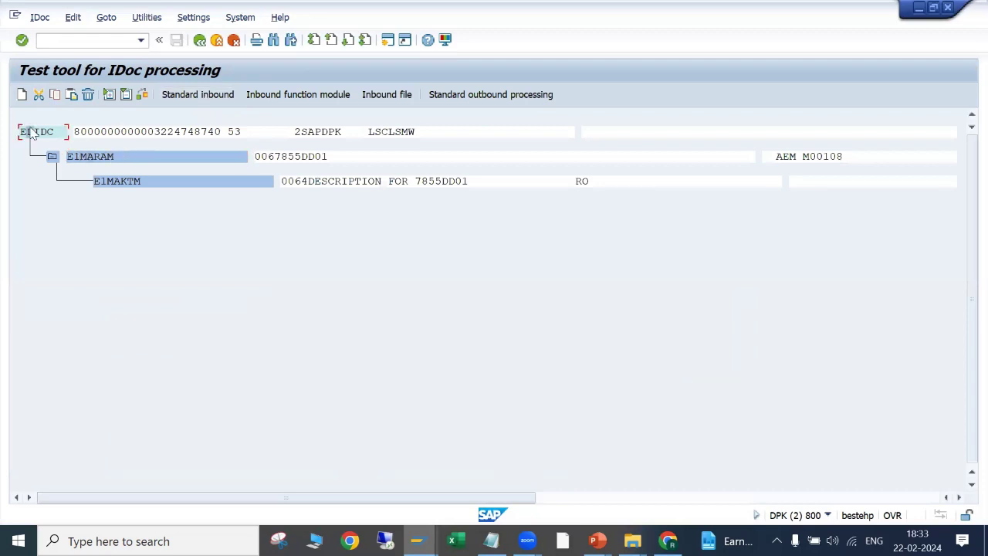
pyautogui.click(171, 94)
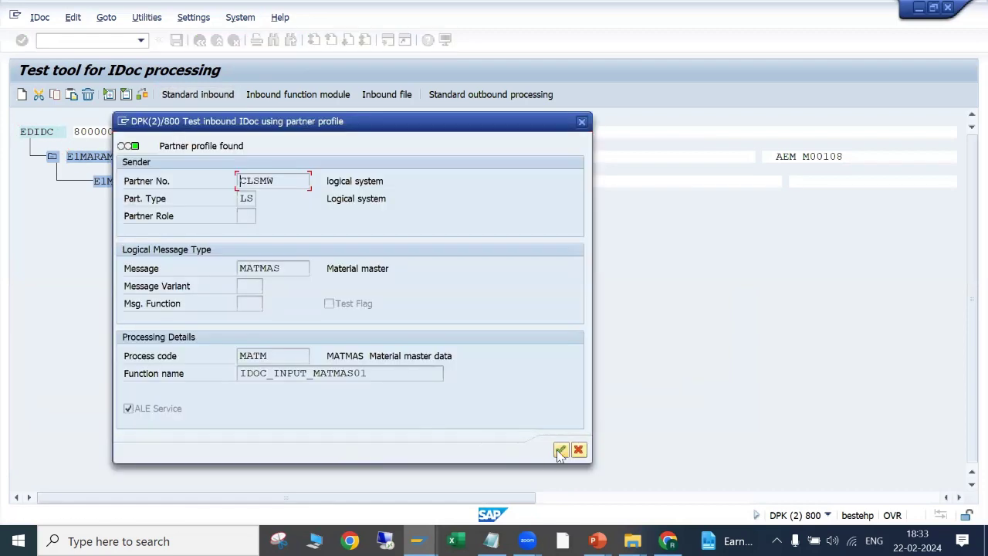
pyautogui.click(561, 451)
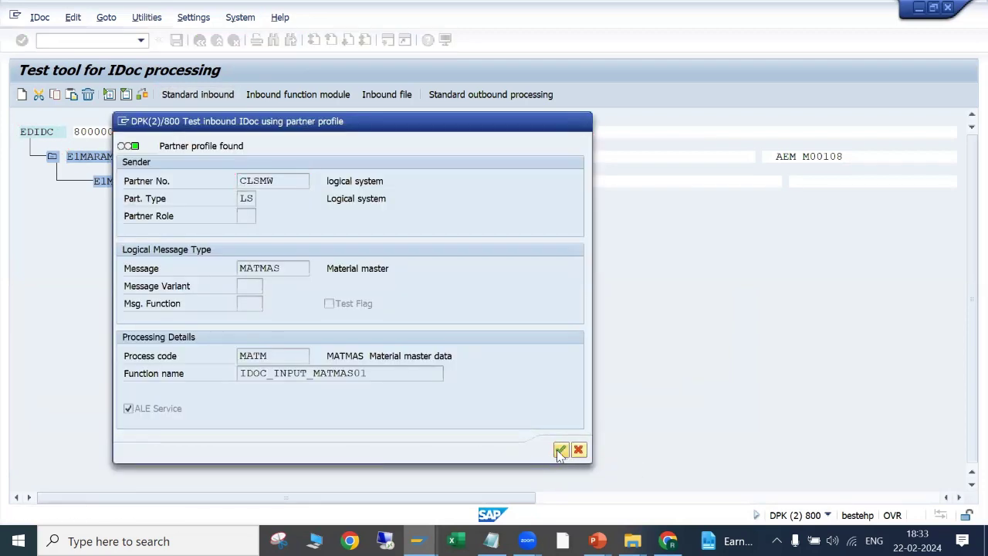
# Execute the inbound test of the MATMAS IDoc with the CLSMW partner profile and open transaction BD87 in the same session.
pyautogui.click(561, 451)
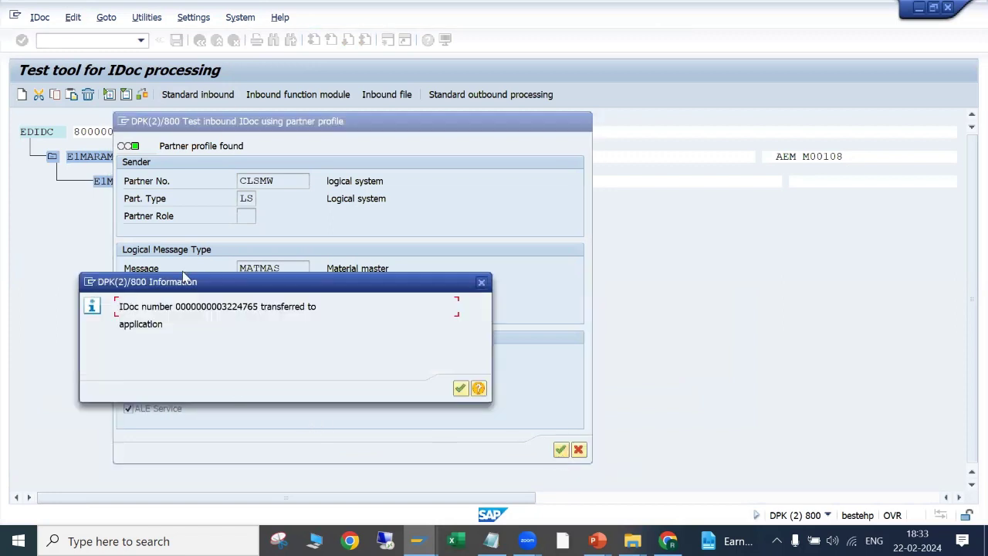
pyautogui.click(461, 390)
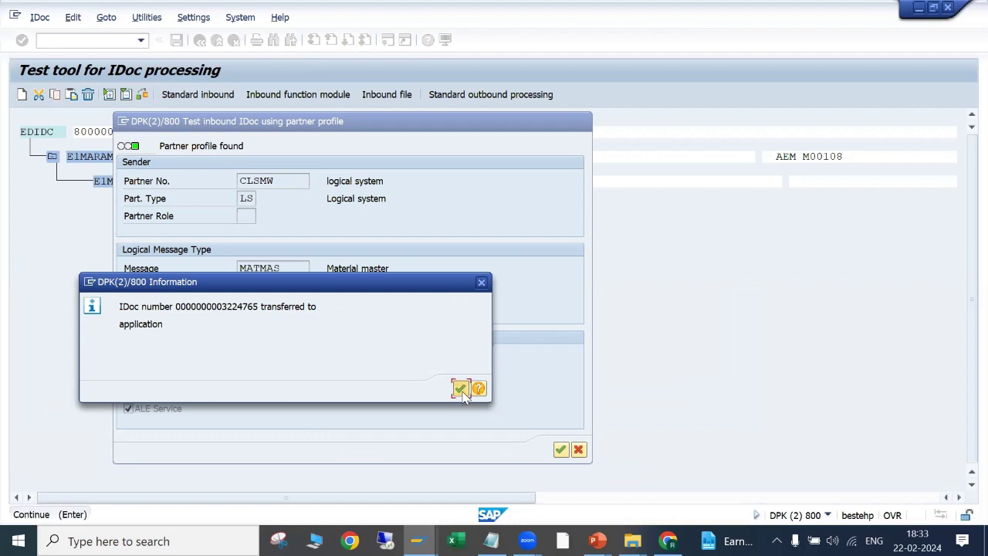
pyautogui.click(461, 390)
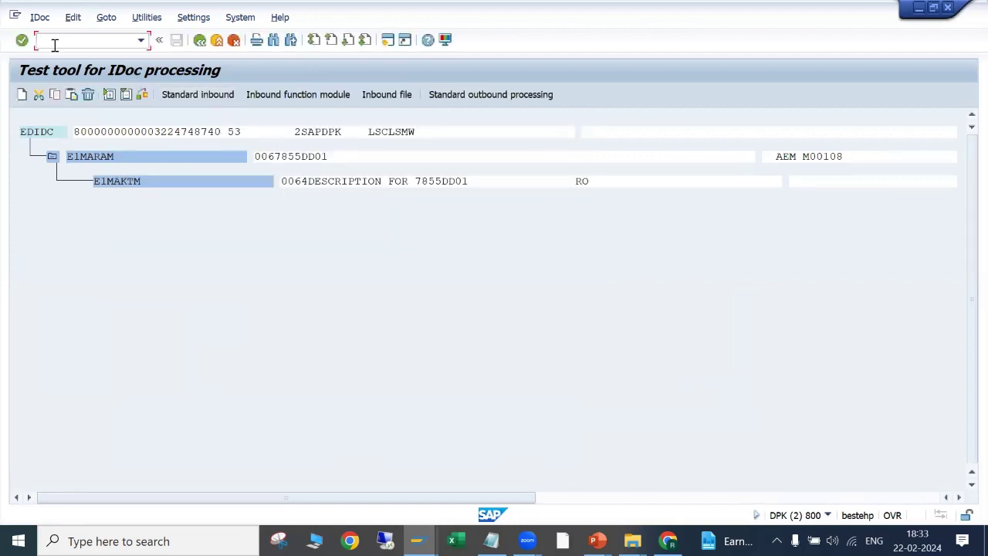
pyautogui.write('/nbd87')
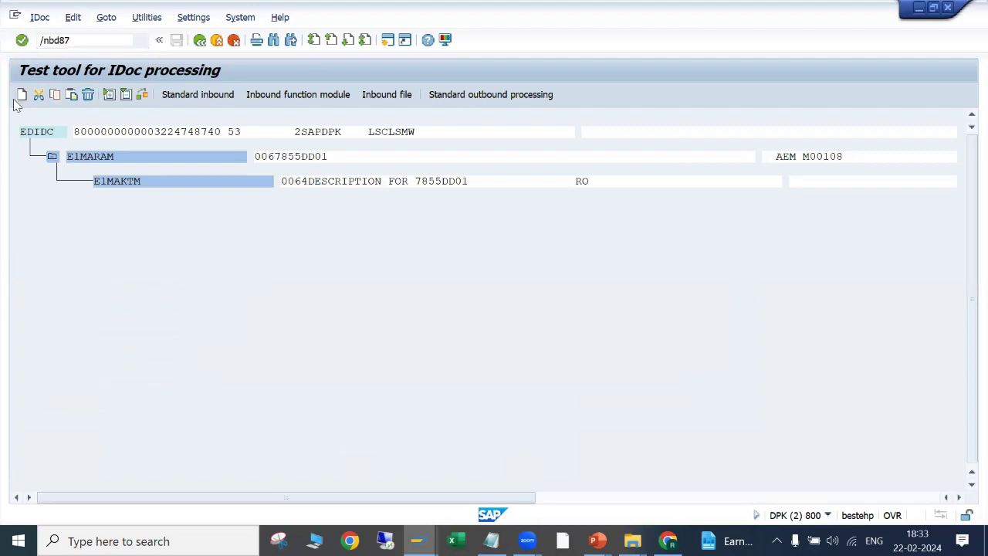
pyautogui.press('Return')
pyautogui.click(417, 540)
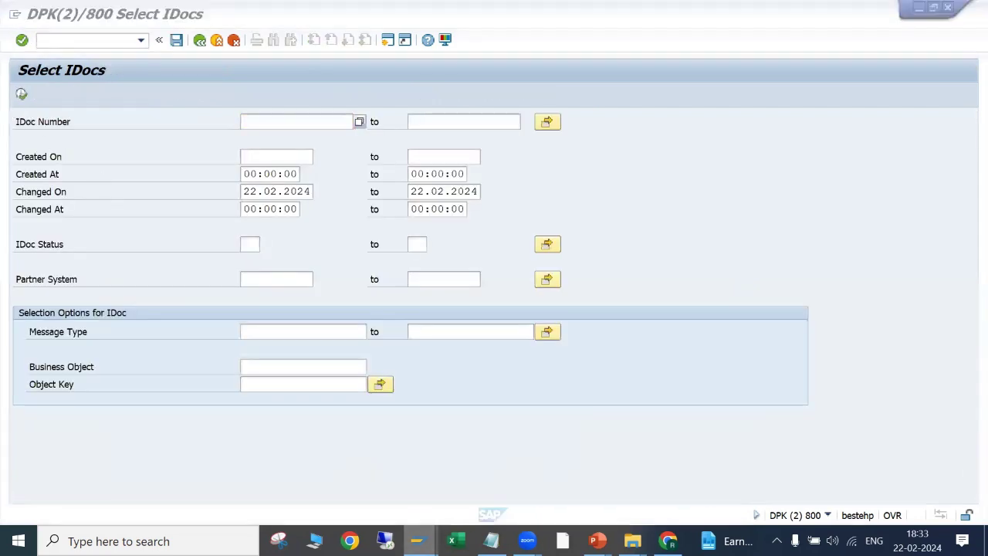
pyautogui.click(288, 493)
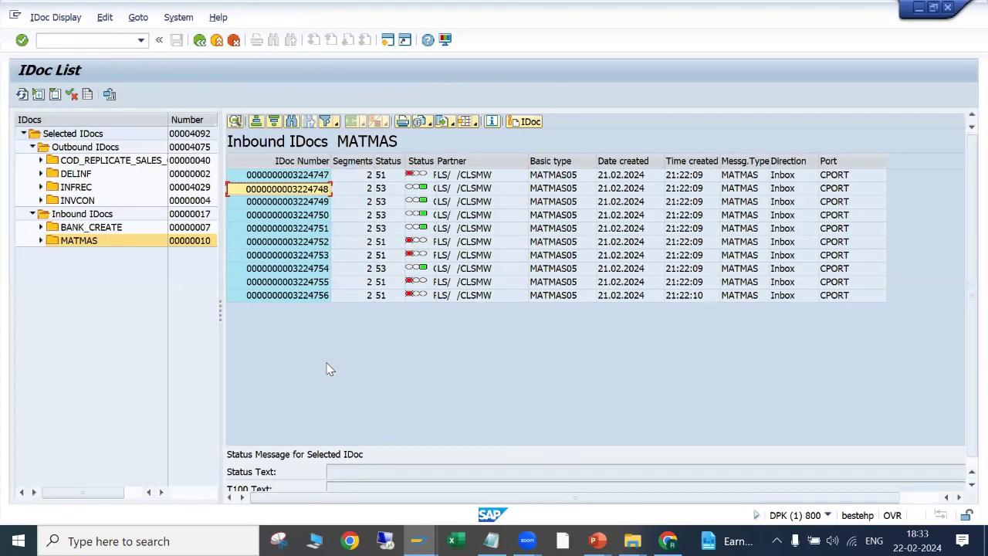
pyautogui.click(307, 176)
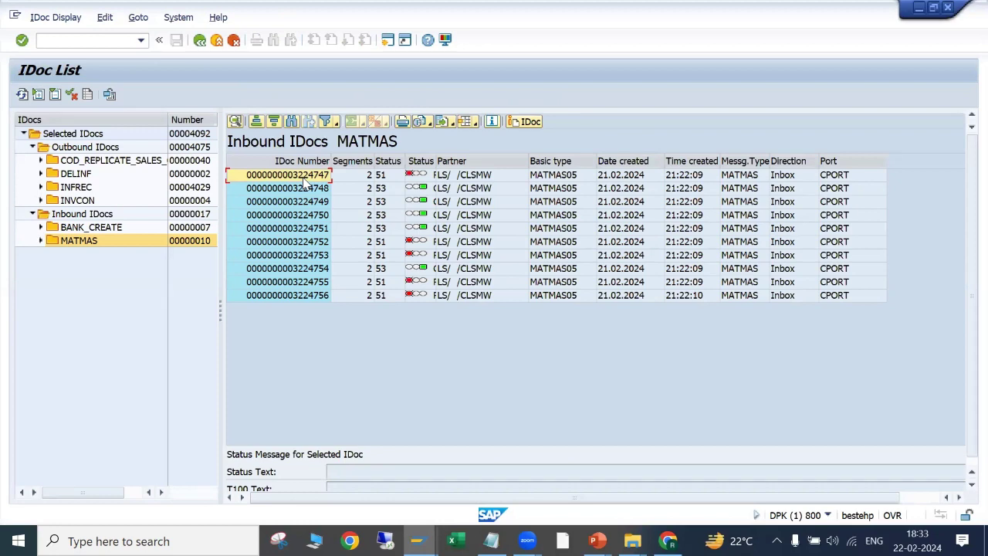
pyautogui.doubleClick(305, 178)
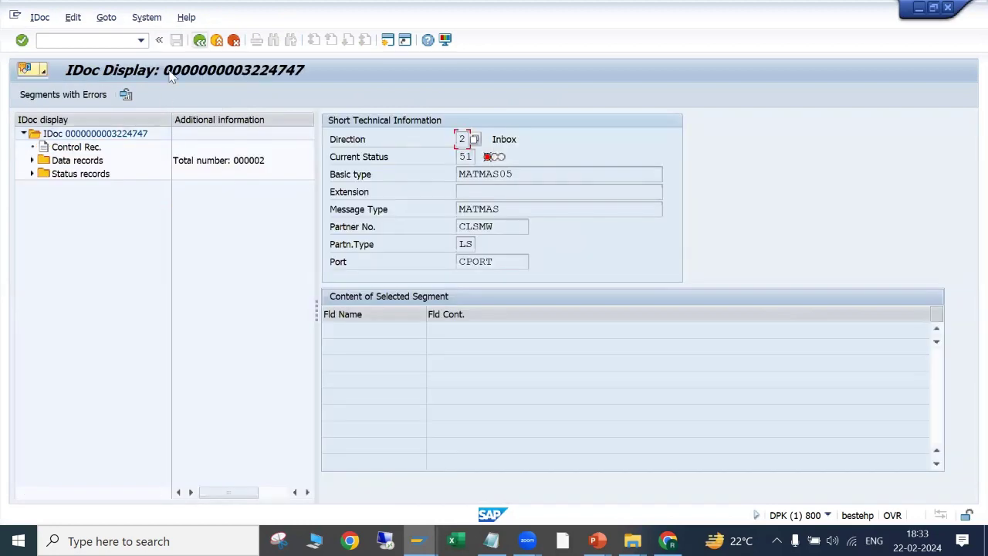
pyautogui.press('F3')
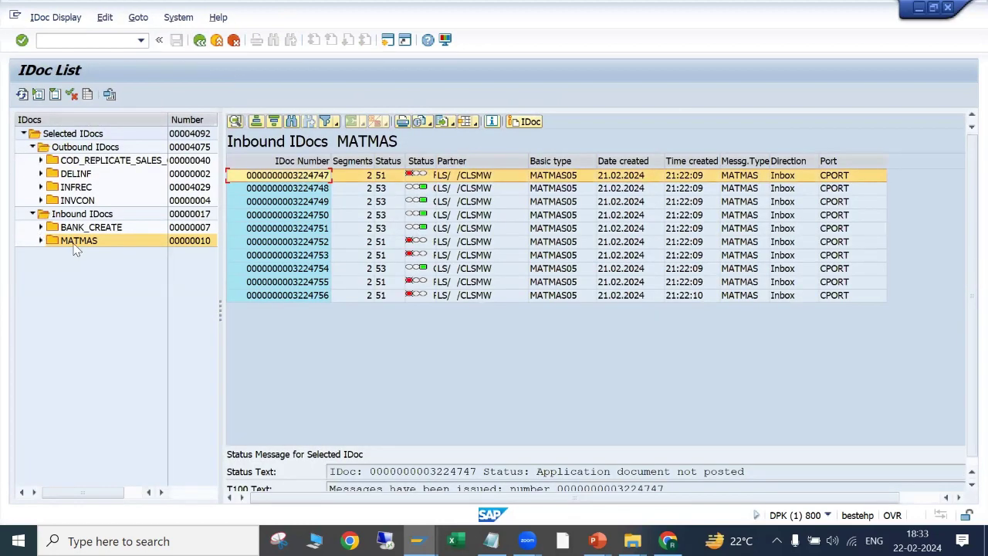
pyautogui.doubleClick(359, 175)
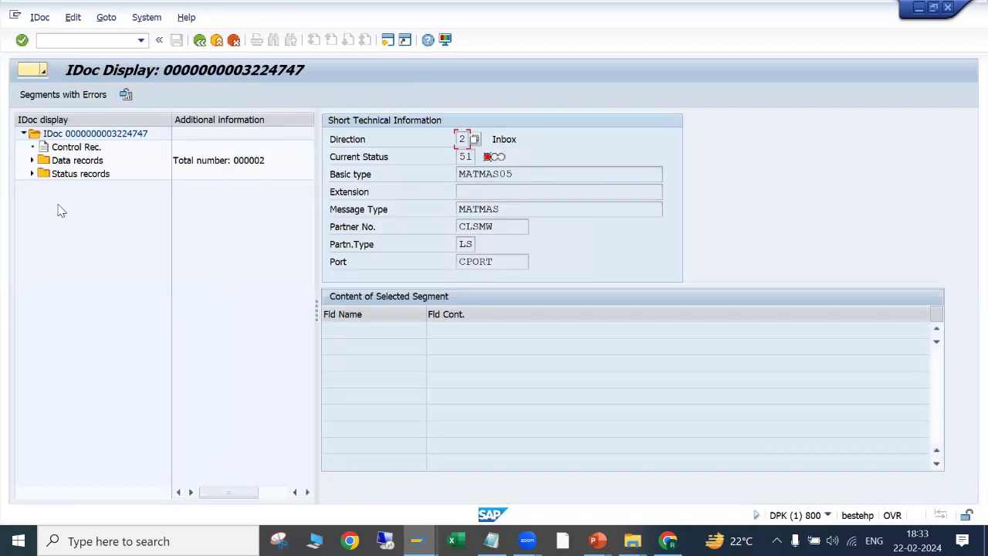
pyautogui.click(31, 161)
pyautogui.click(32, 188)
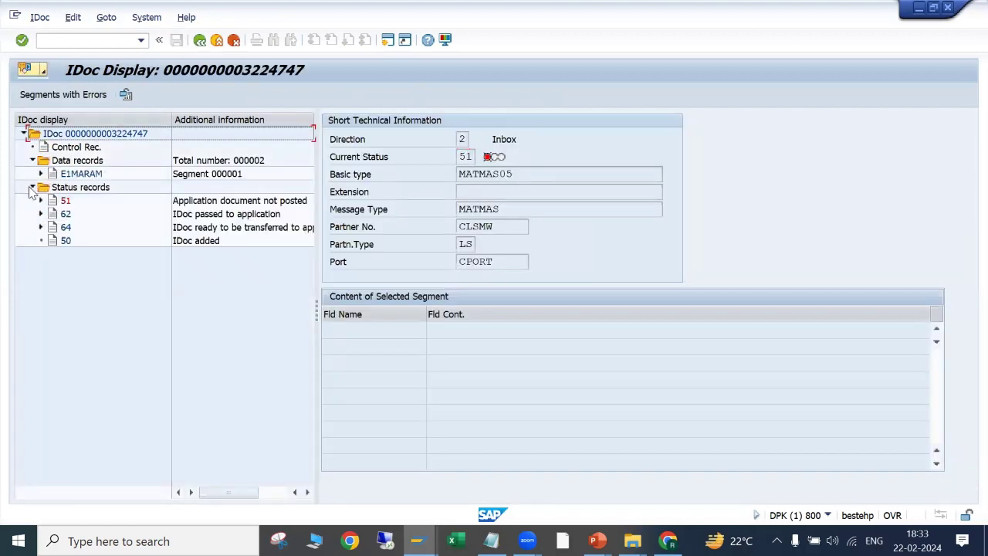
pyautogui.click(41, 200)
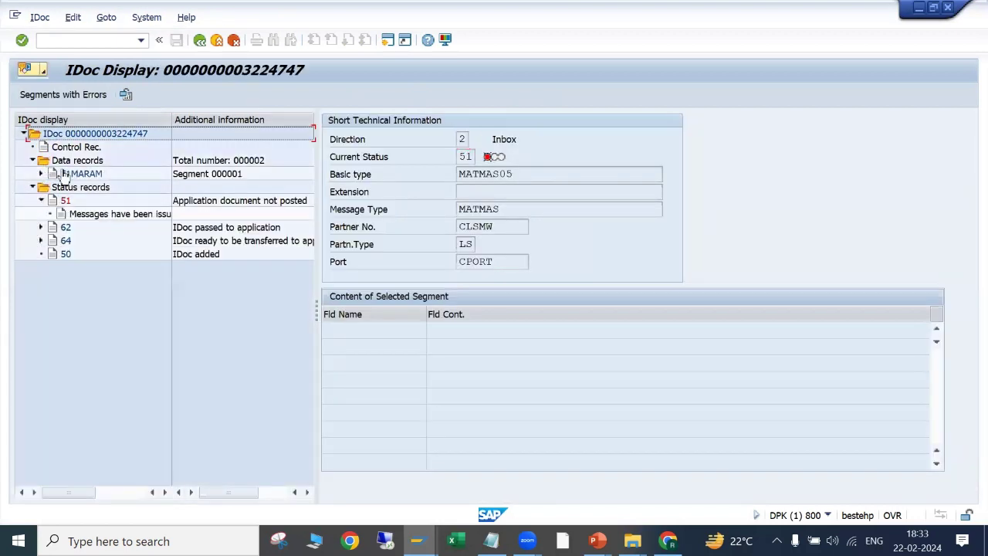
pyautogui.click(92, 215)
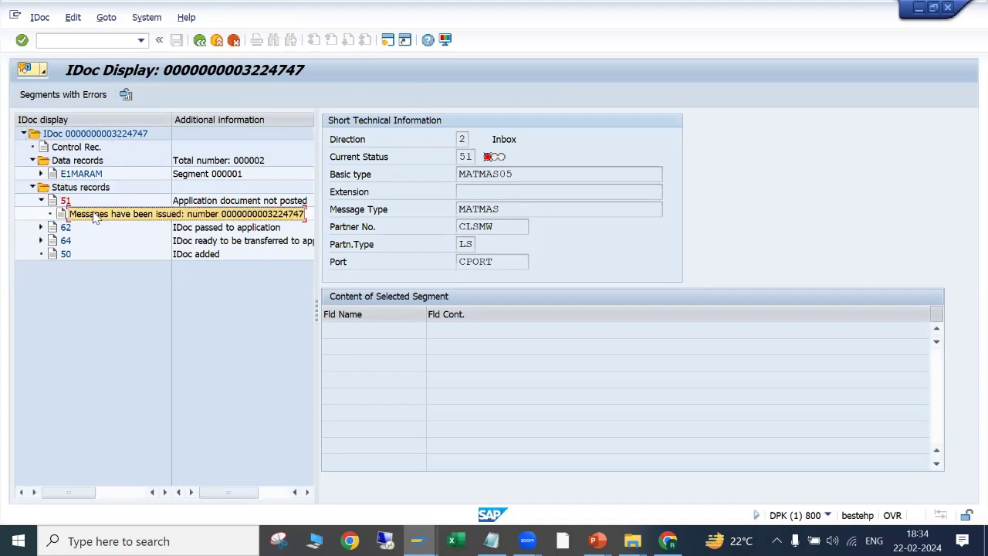
pyautogui.click(41, 227)
pyautogui.click(41, 253)
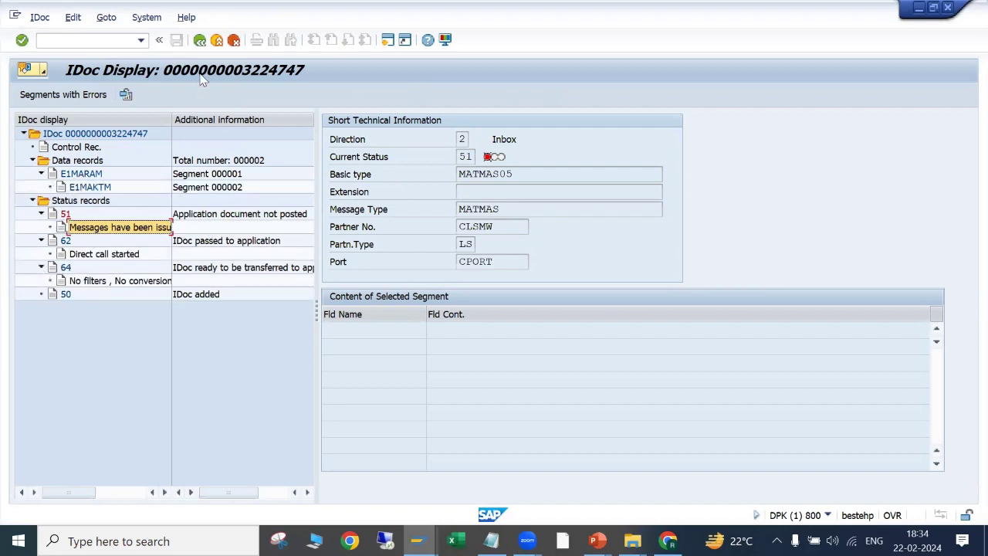
pyautogui.click(199, 39)
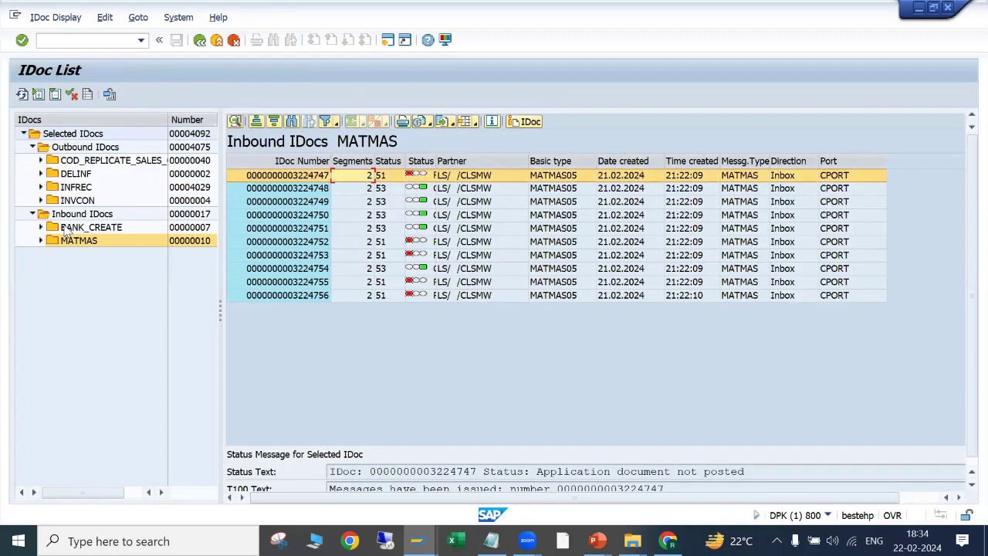
pyautogui.click(69, 227)
pyautogui.click(77, 161)
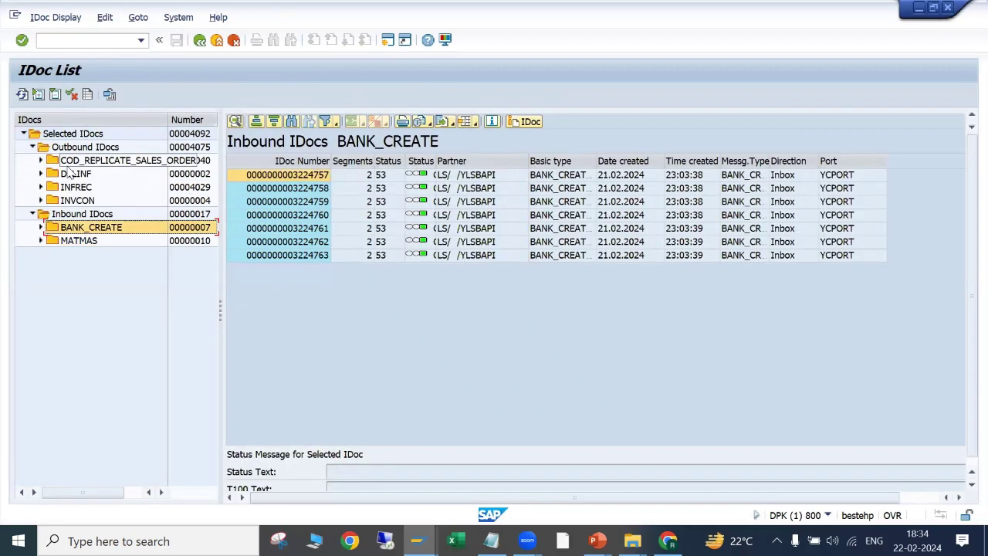
pyautogui.click(75, 188)
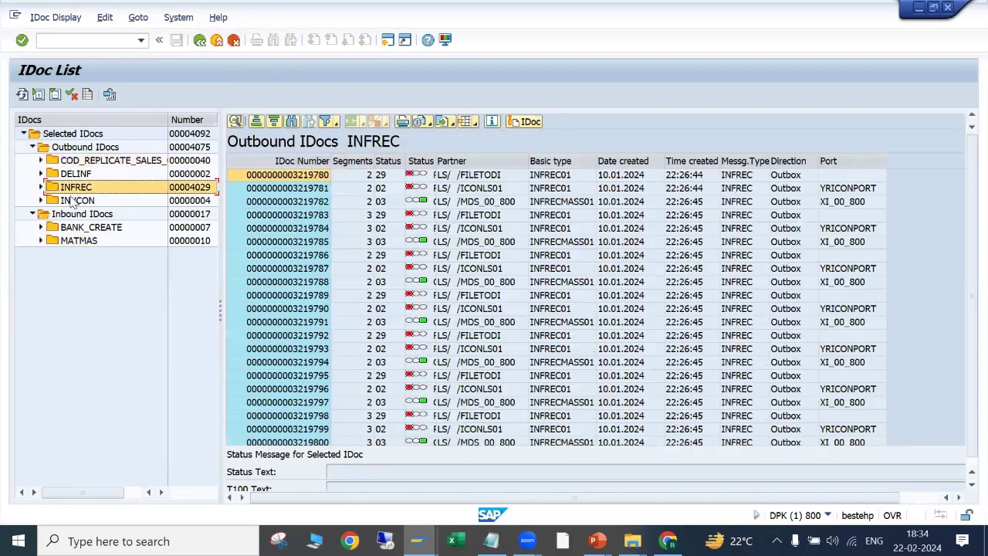
pyautogui.doubleClick(296, 178)
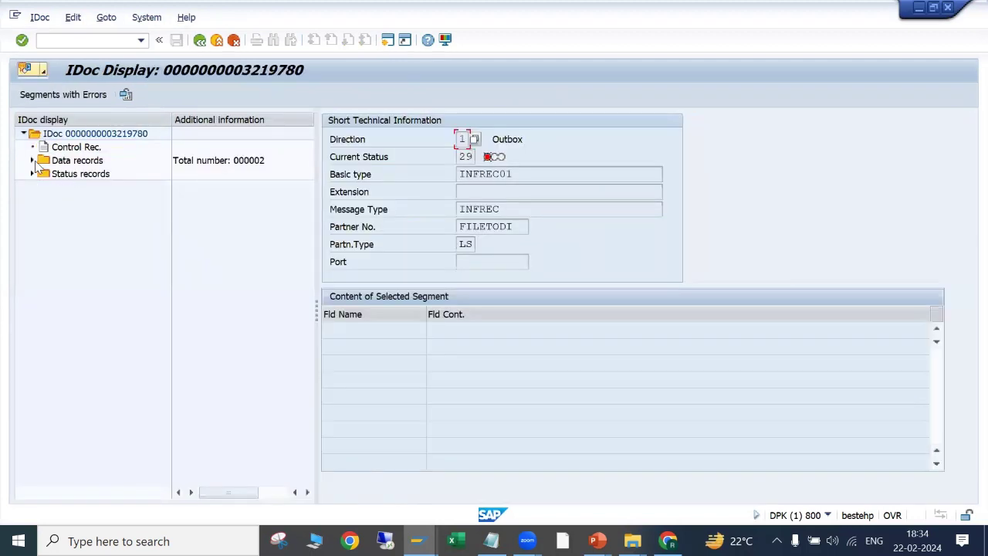
pyautogui.click(32, 160)
pyautogui.click(41, 174)
pyautogui.click(32, 200)
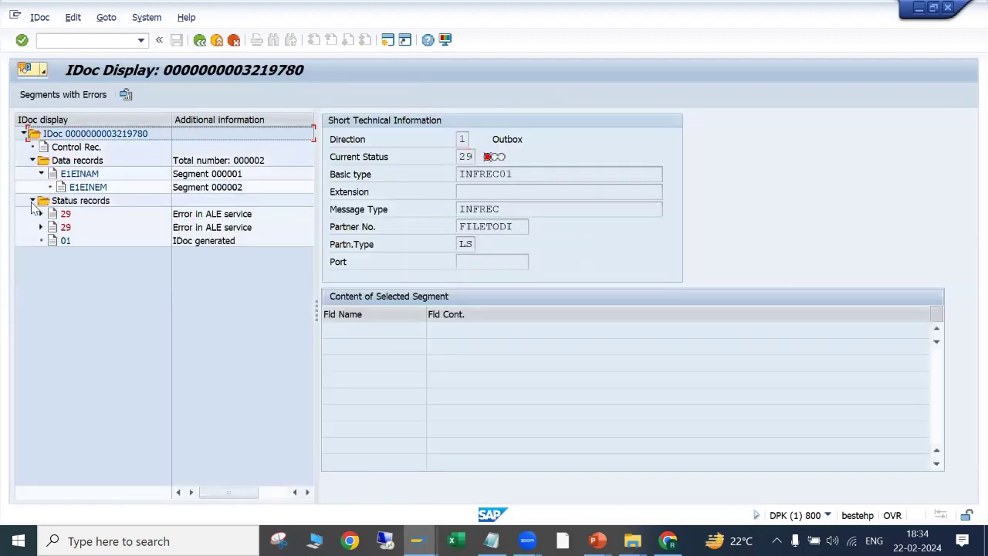
pyautogui.click(41, 214)
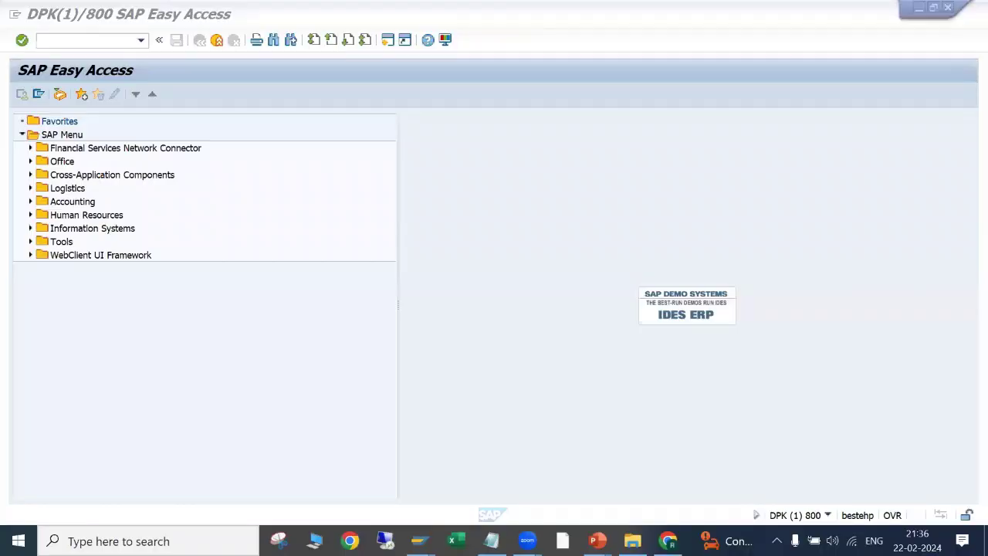
# Start WE02 and list the IDocs with the start of the Created On range set to an earlier date.
pyautogui.moveTo(417, 540)
pyautogui.click(420, 470)
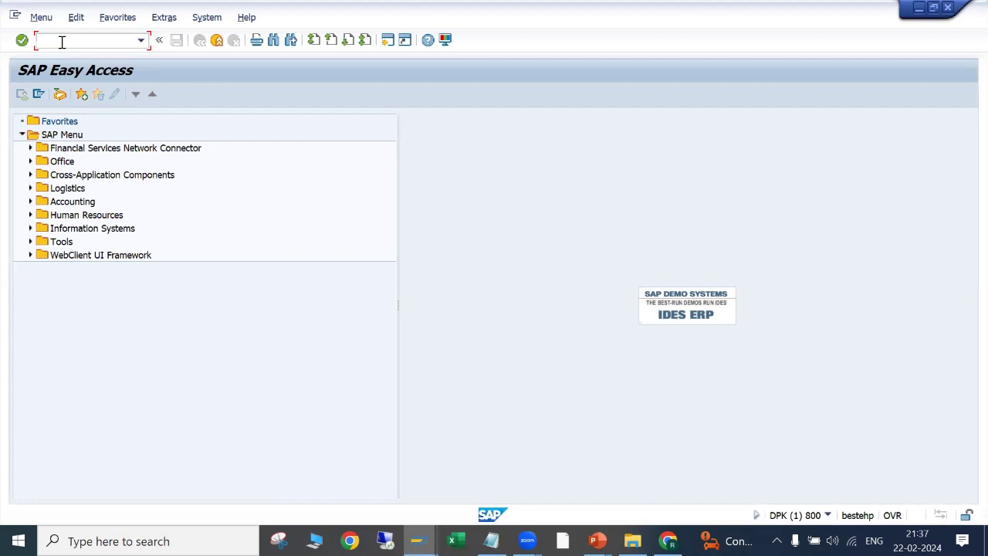
pyautogui.write('we02')
pyautogui.press('Return')
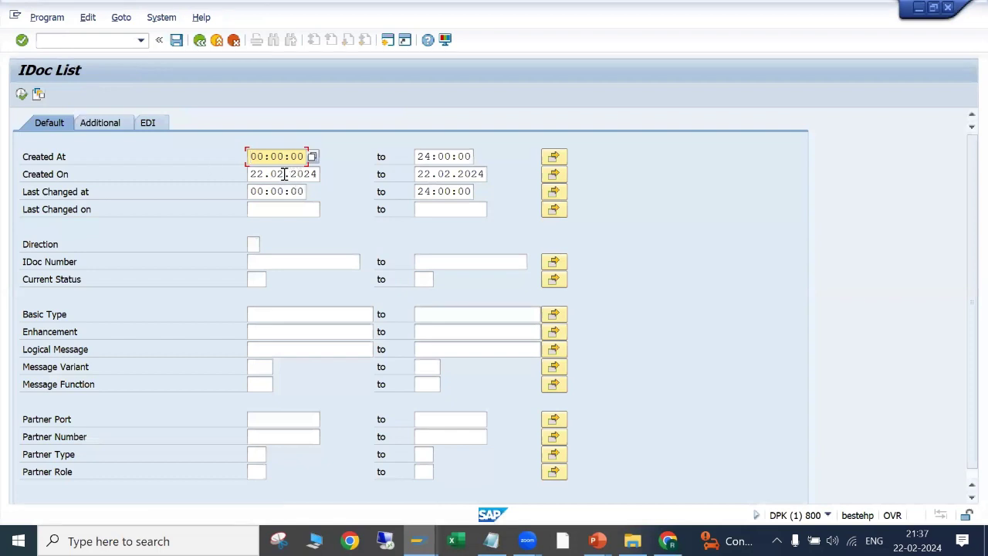
pyautogui.click(311, 173)
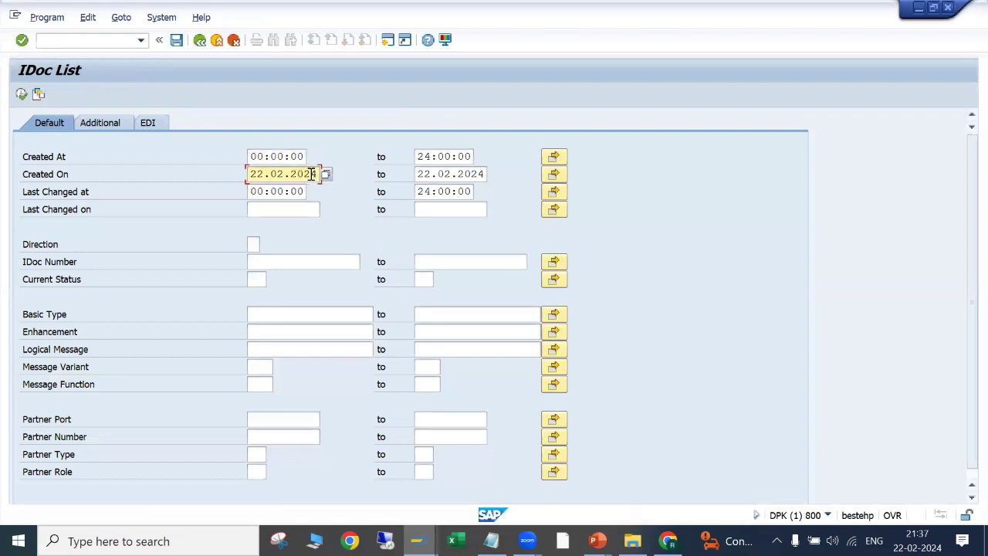
pyautogui.click(21, 94)
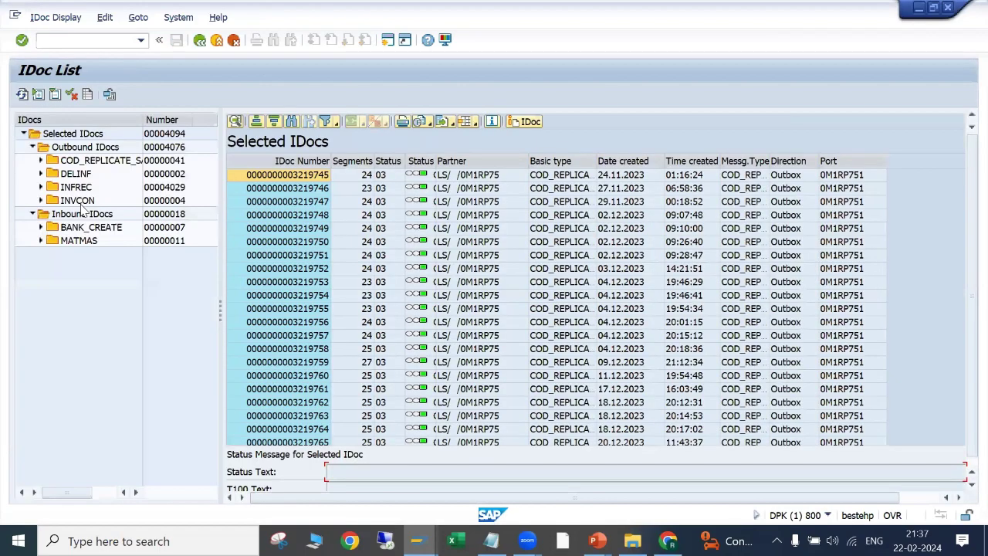
pyautogui.click(80, 200)
pyautogui.click(77, 187)
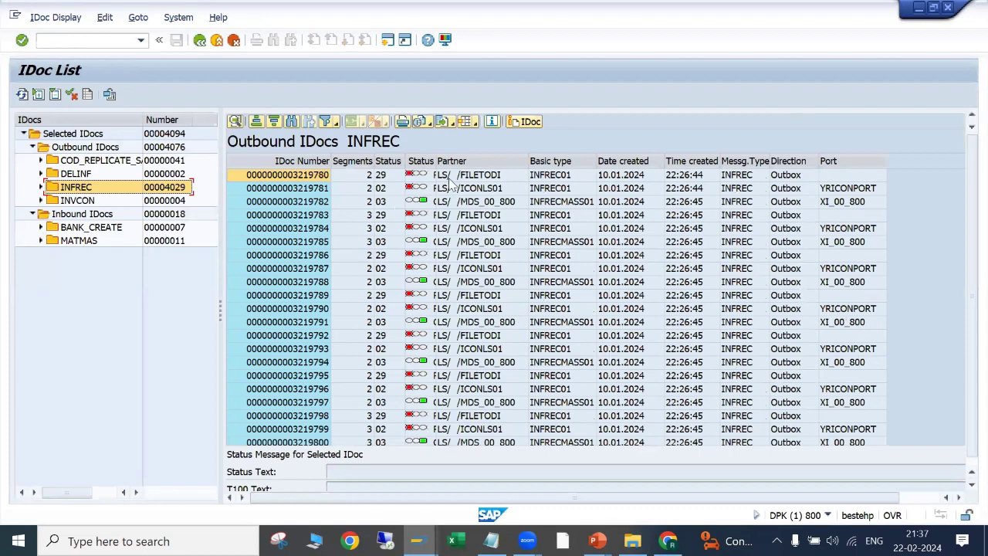
pyautogui.click(310, 178)
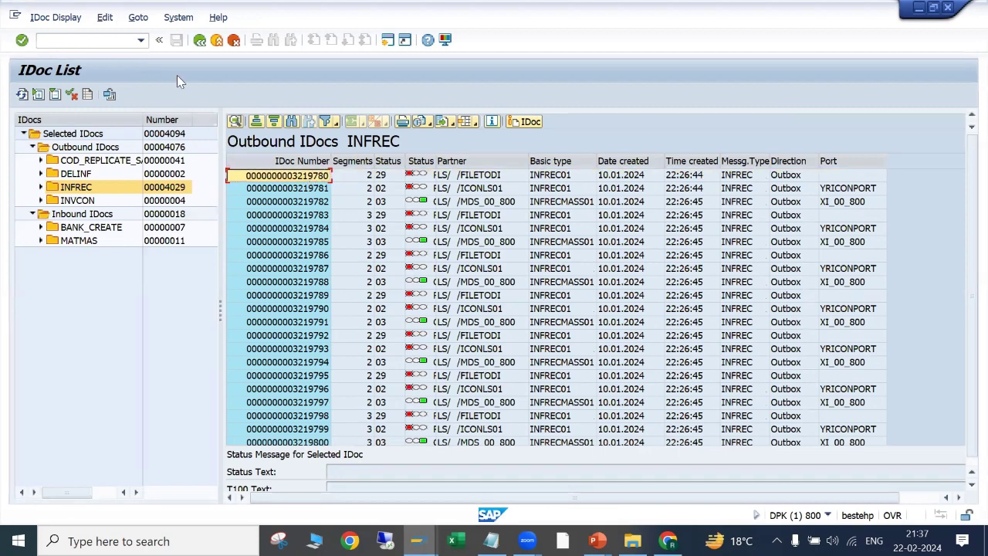
pyautogui.click(50, 42)
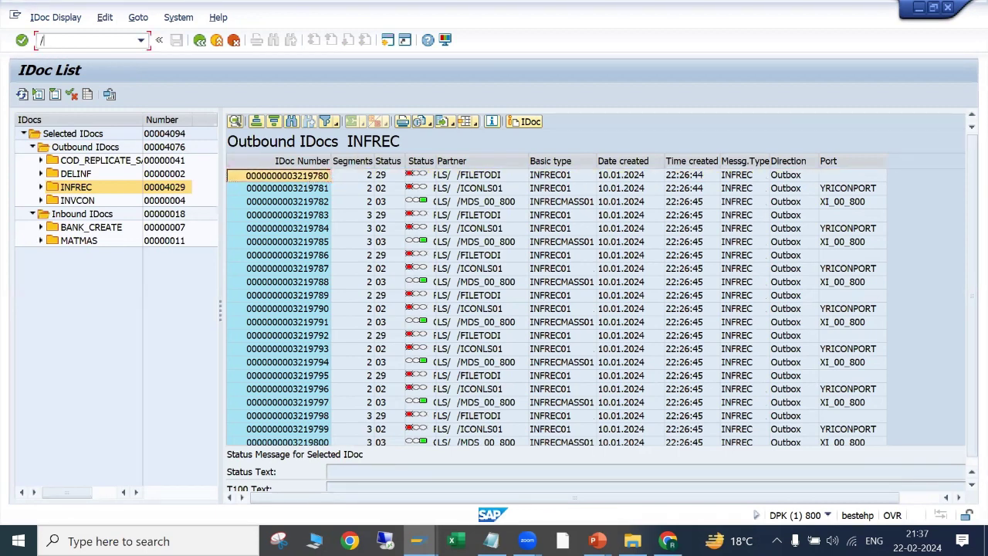
pyautogui.write('/obd')
pyautogui.press('Return')
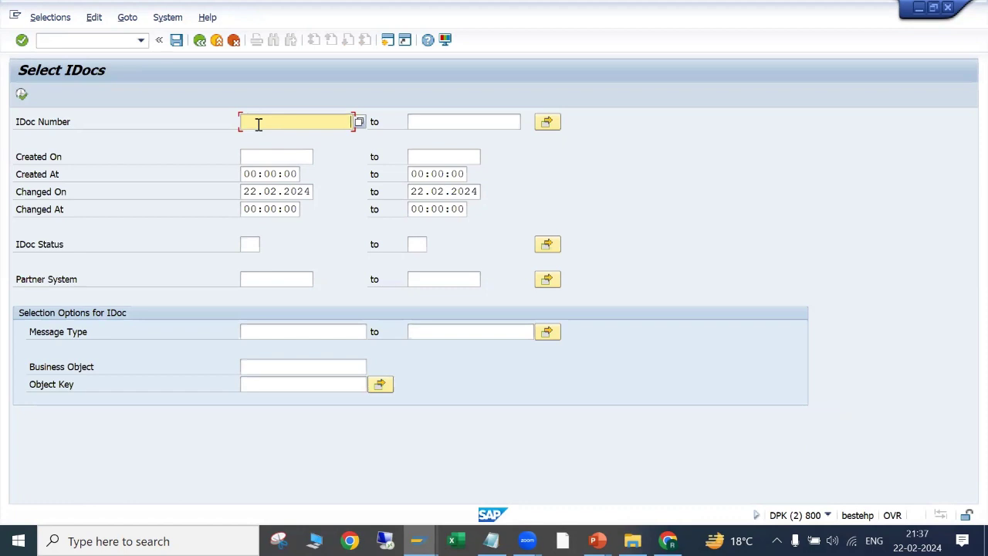
pyautogui.hotkey('ctrl', 'v')
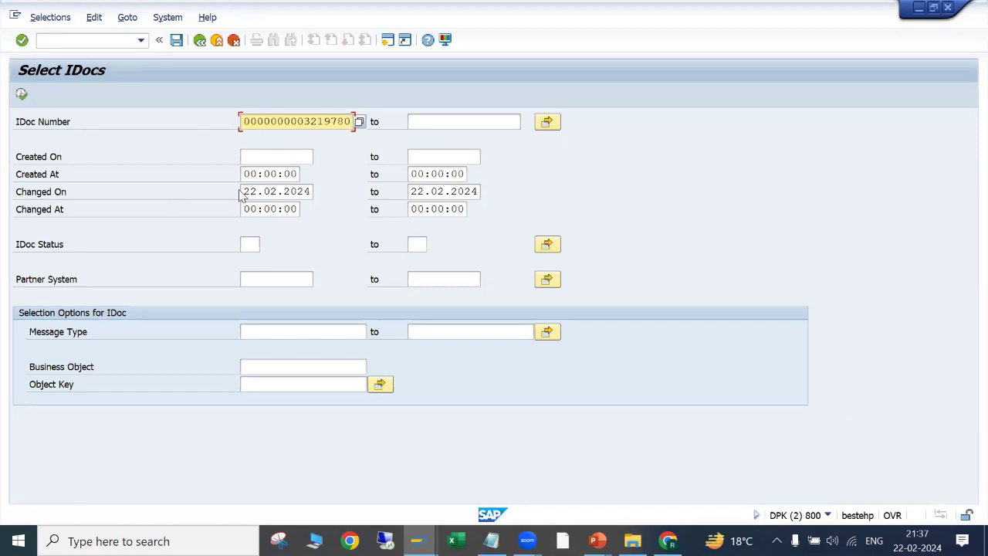
pyautogui.click(305, 192)
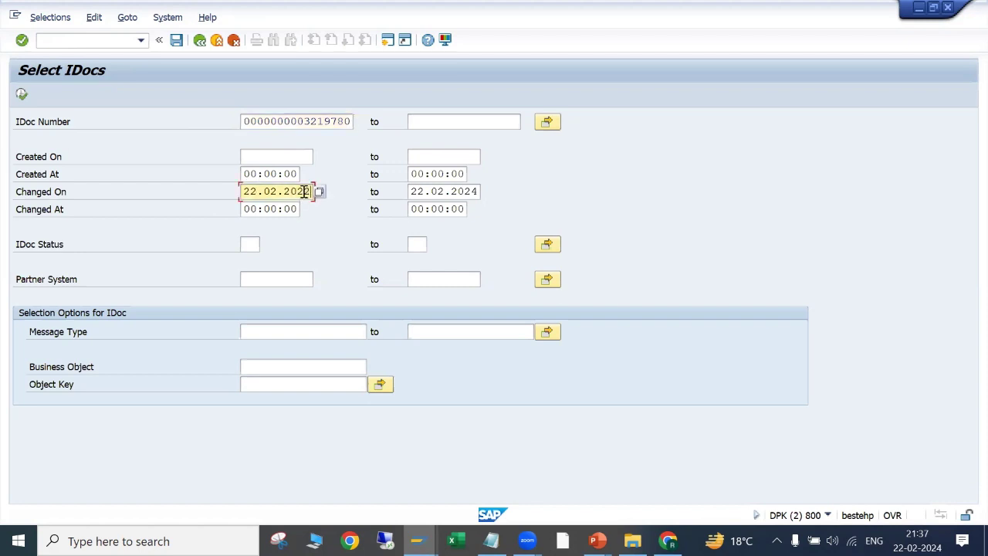
pyautogui.click(21, 95)
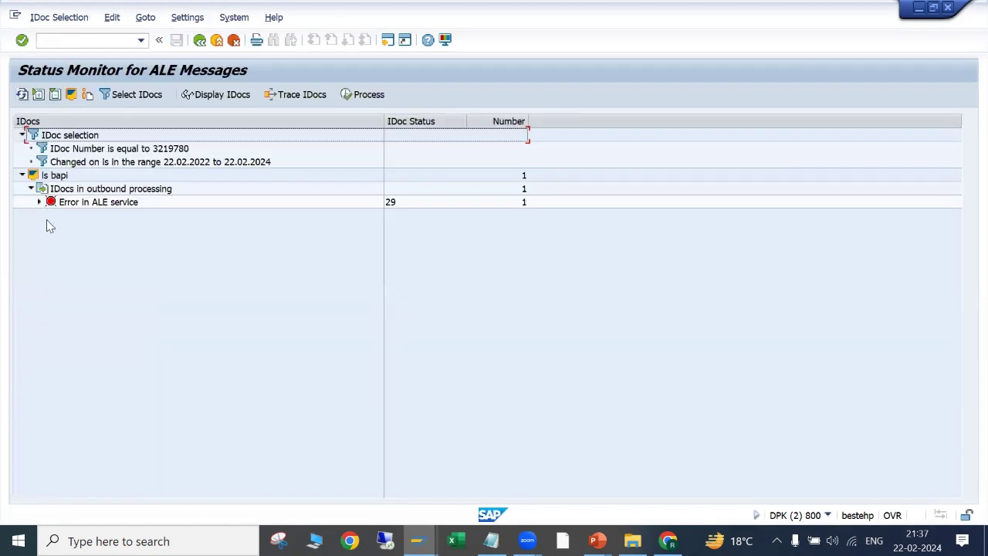
# Reprocess the INFREC IDoc listed under Error in ALE service, and return to the IDoc selection after viewing the processing result.
pyautogui.click(39, 202)
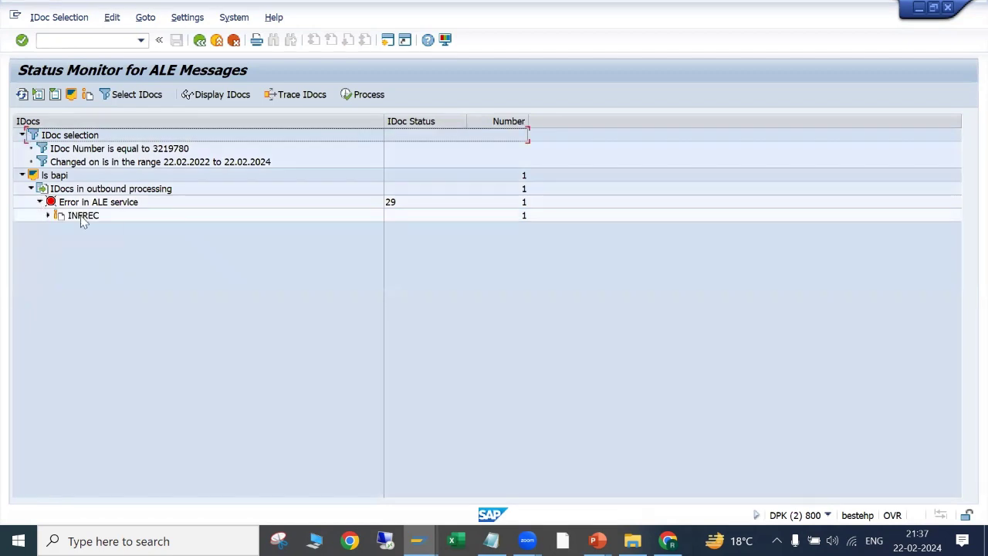
pyautogui.click(83, 216)
pyautogui.click(366, 97)
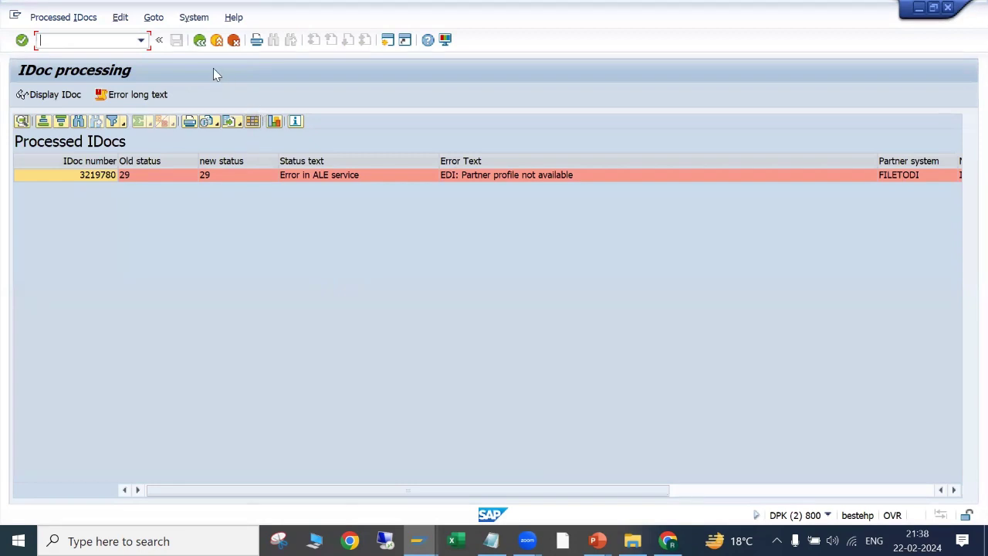
pyautogui.click(200, 39)
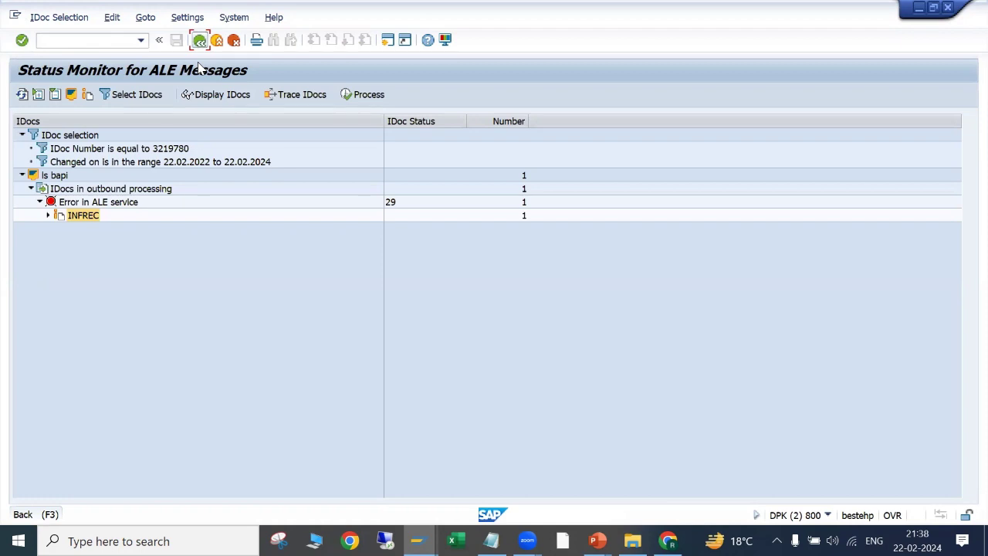
pyautogui.press('F3')
pyautogui.hotkey('ctrl', '/')
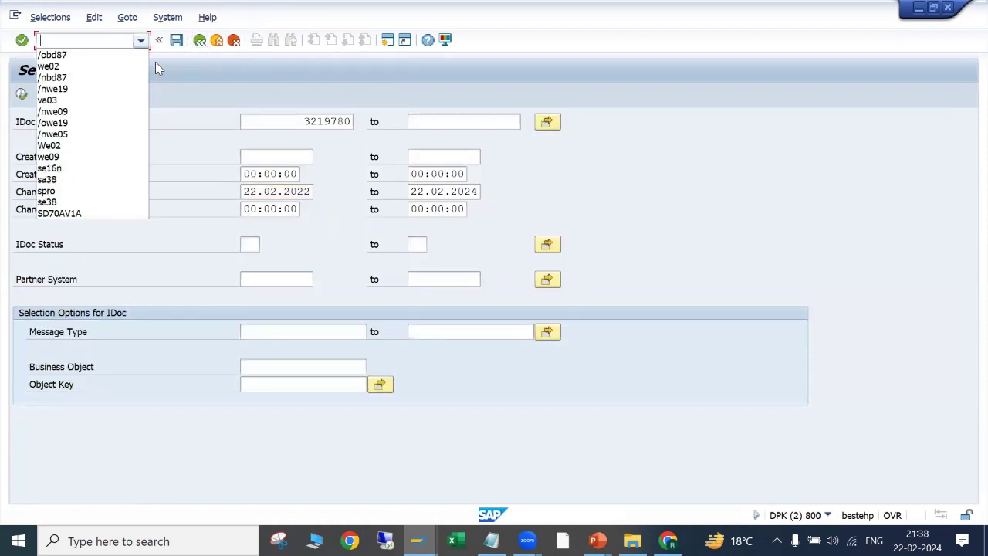
pyautogui.press('Down')
pyautogui.press('Down')
pyautogui.press('Down')
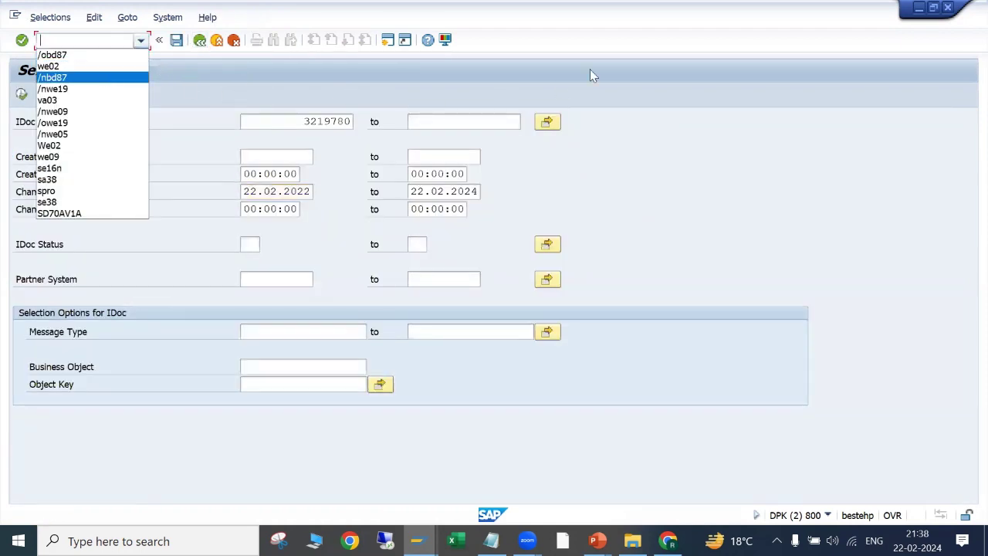
pyautogui.press('Return')
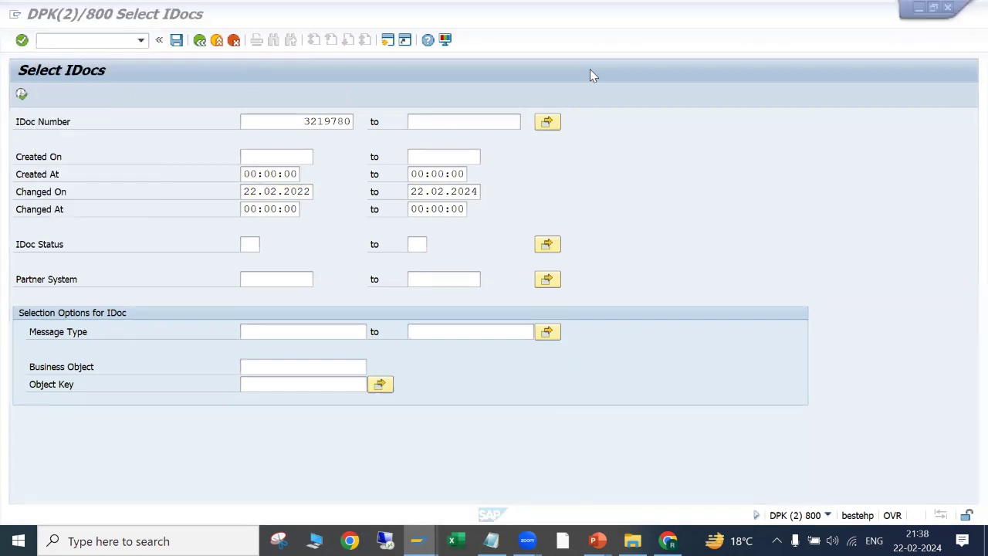